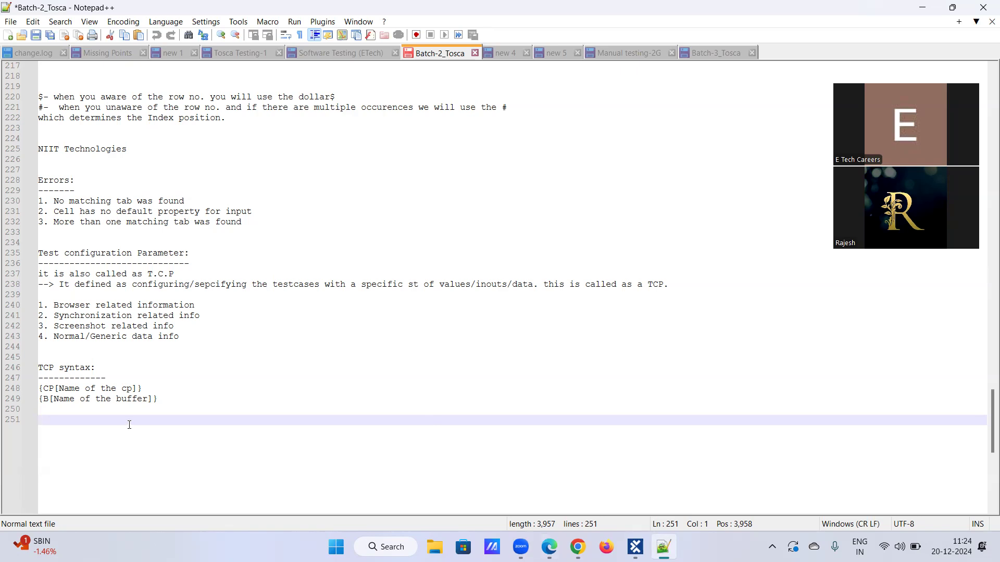
- Add the heading "Librarires:" with a dashed underline below the TCP syntax notes, leaving blank lines before it
scroll(130, 425, down, 9)
key(Return)
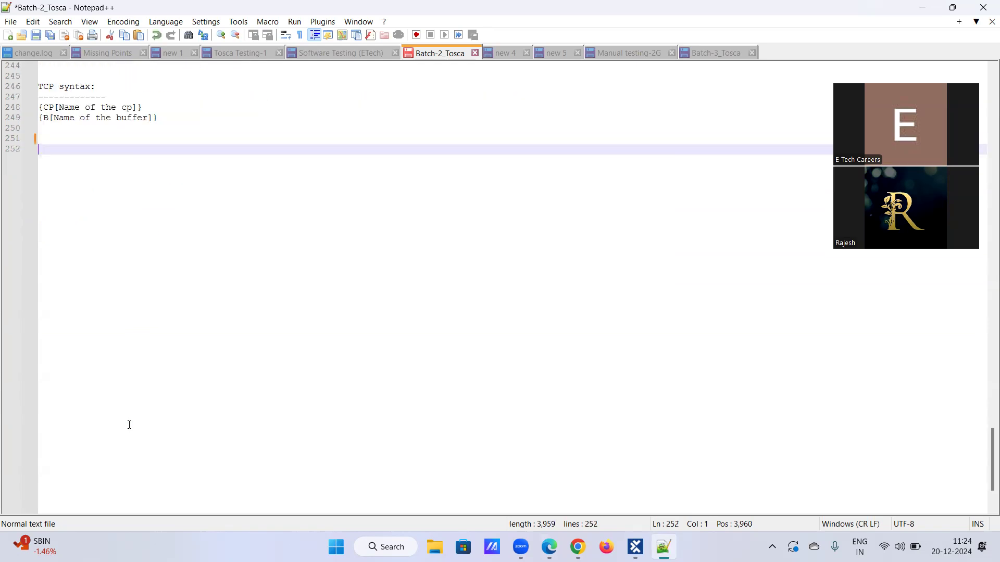
key(Return)
text(L)
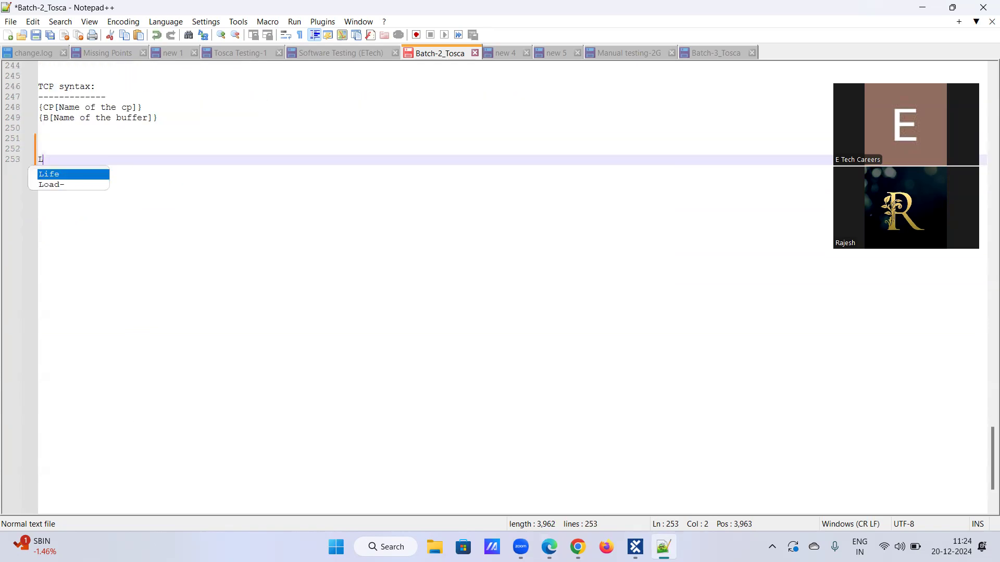
text(ibra)
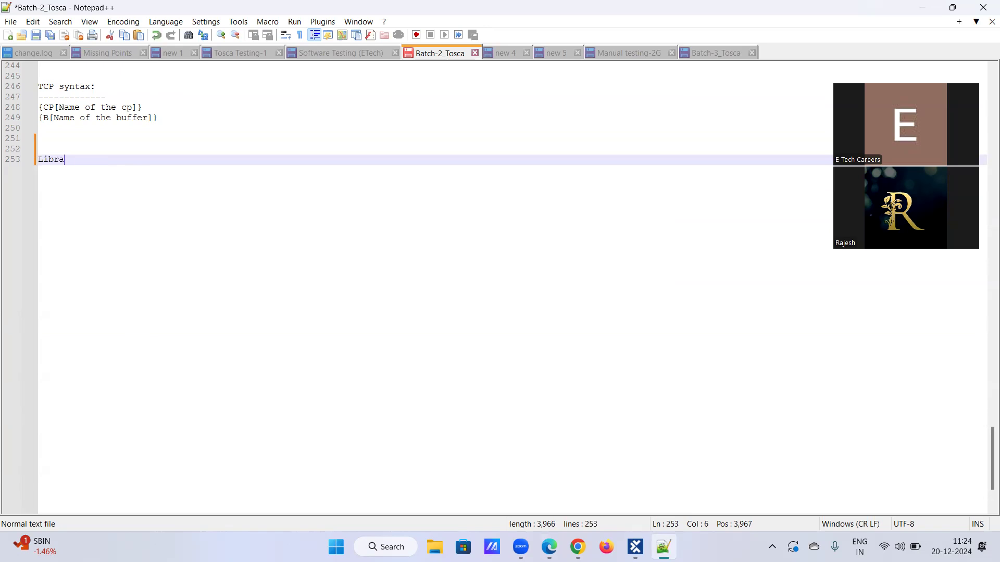
text(rires:)
key(Return)
text(---------------)
key(BackSpace)
key(BackSpace)
key(BackSpace)
key(BackSpace)
key(BackSpace)
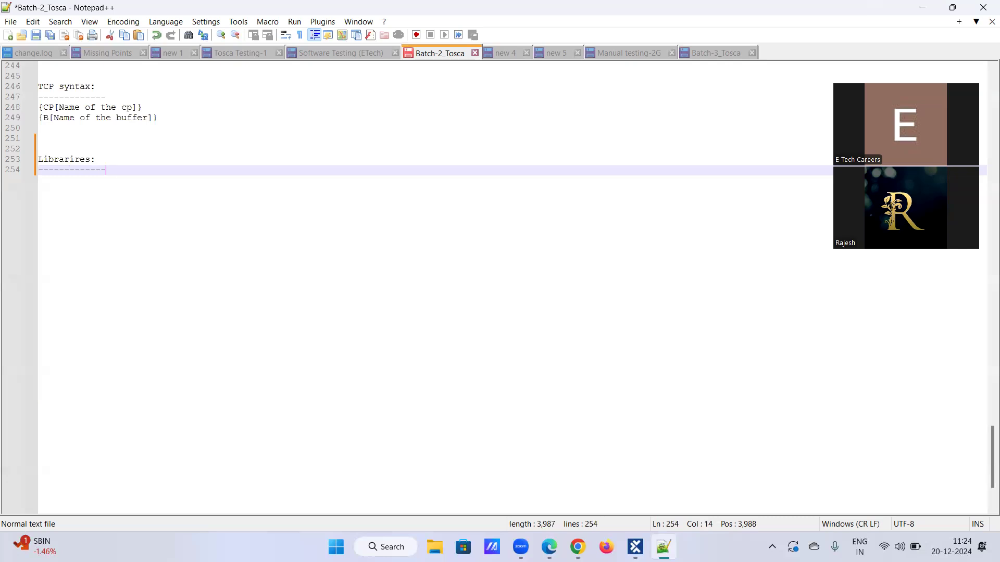
key(Return)
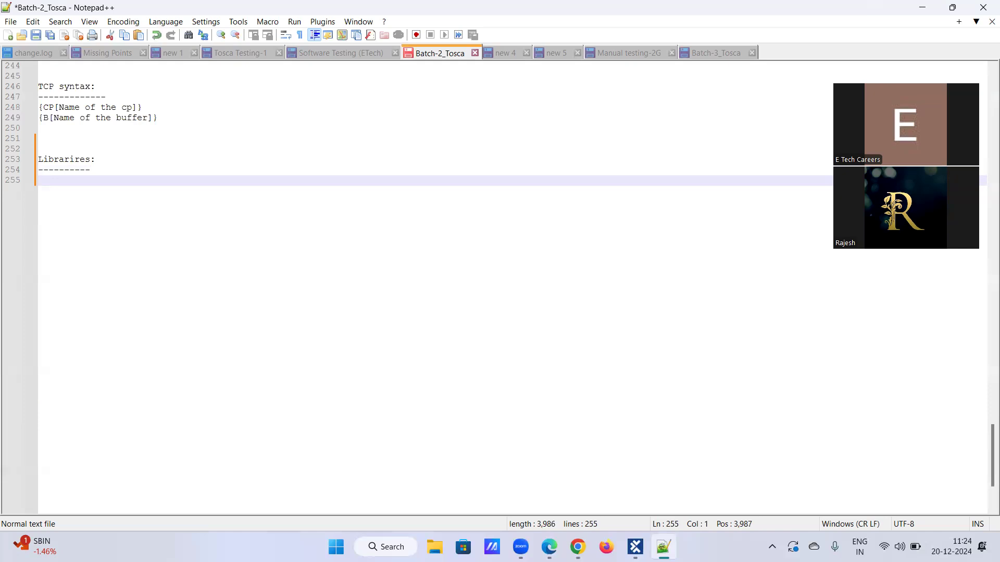
text(12)
key(XF86AudioMute)
click(597, 126)
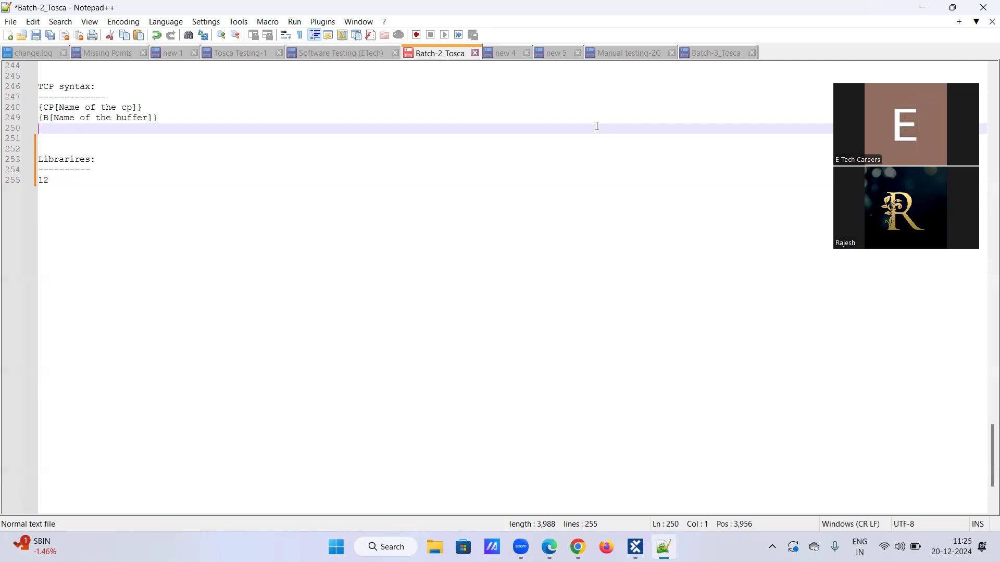
click(72, 181)
key(BackSpace)
key(BackSpace)
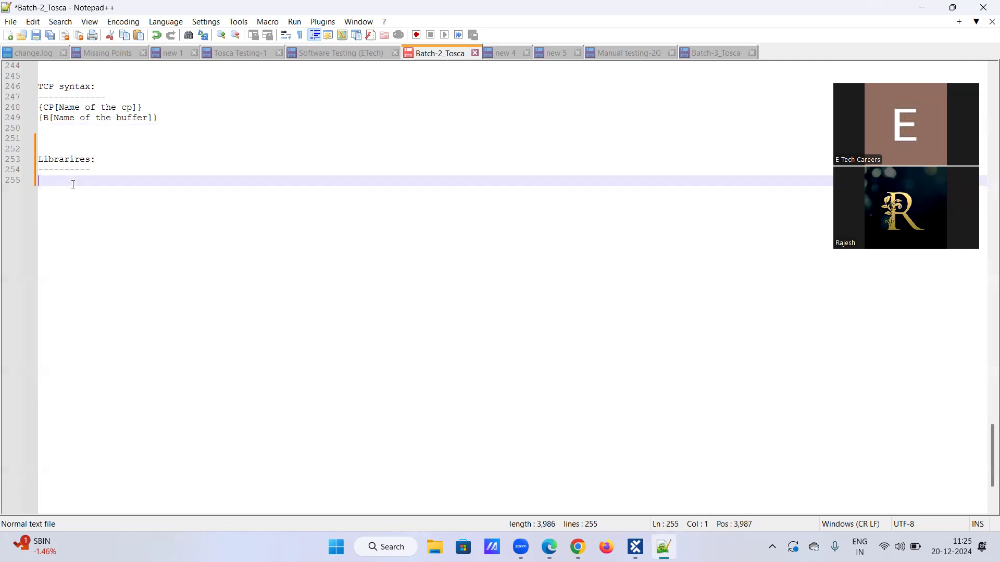
- Add the subheading "concept of Reusability:" with a dashed underline beneath the Librarires heading
text(conce)
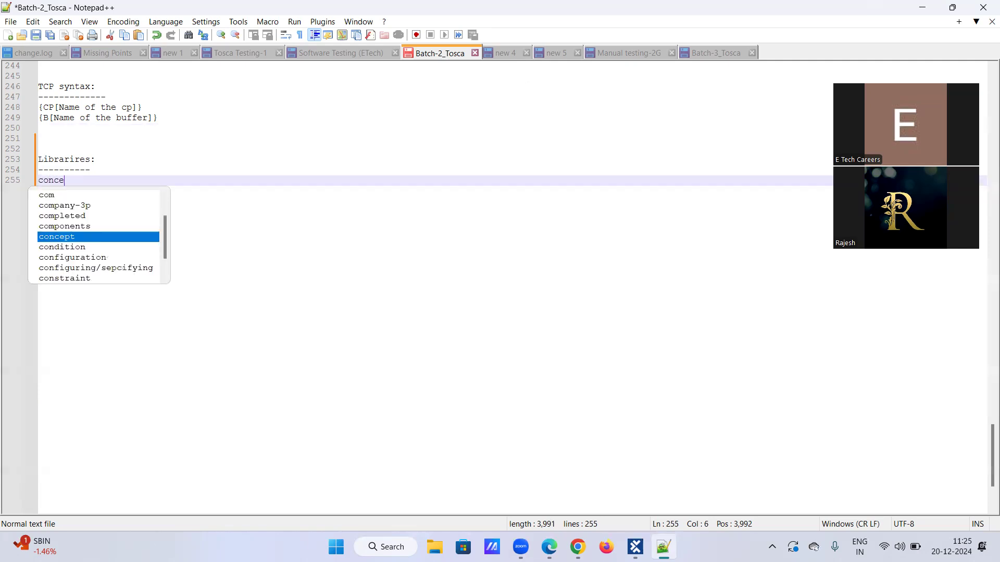
text(pt of RFeus)
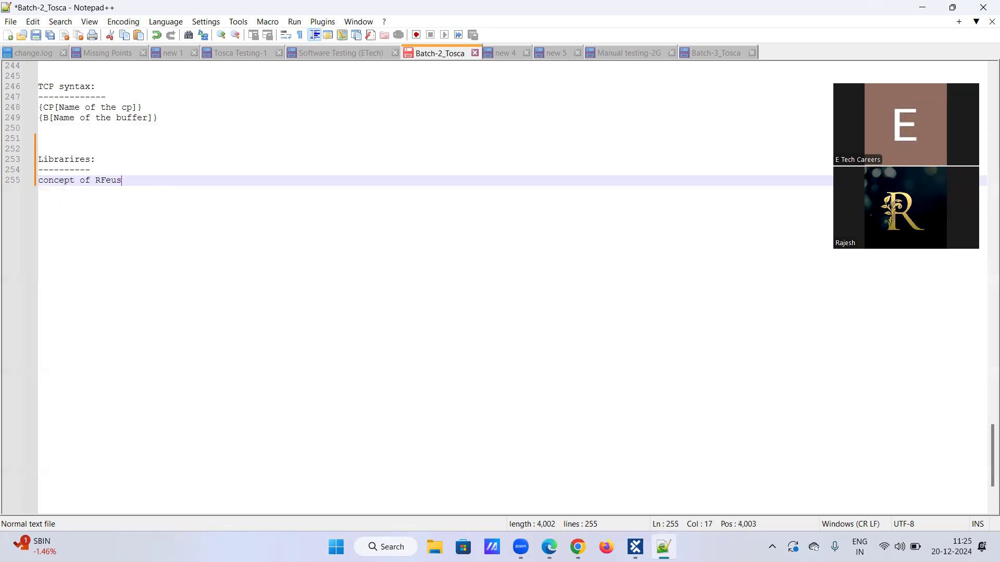
key(BackSpace)
key(BackSpace)
key(BackSpace)
key(BackSpace)
text(e)
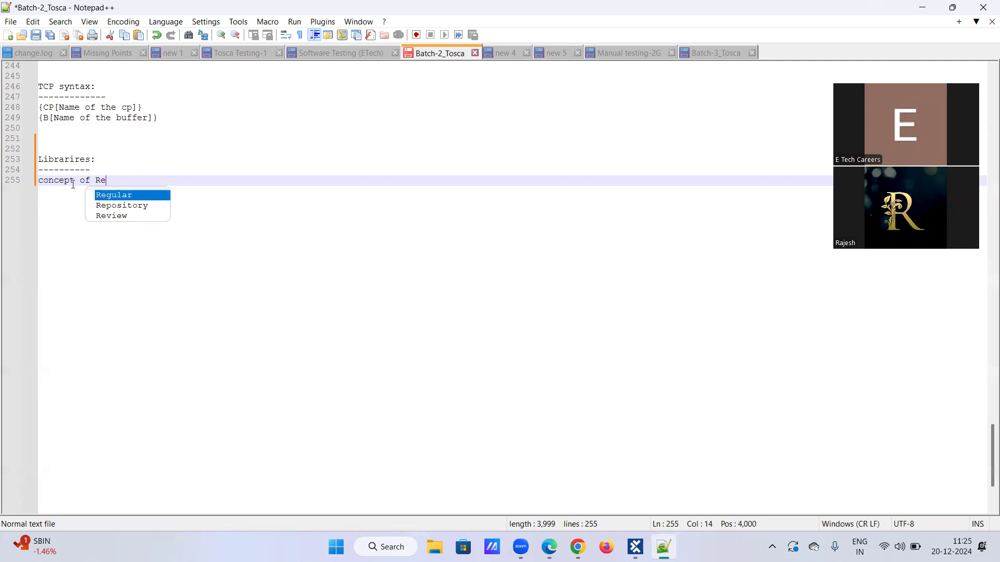
text(usabilit)
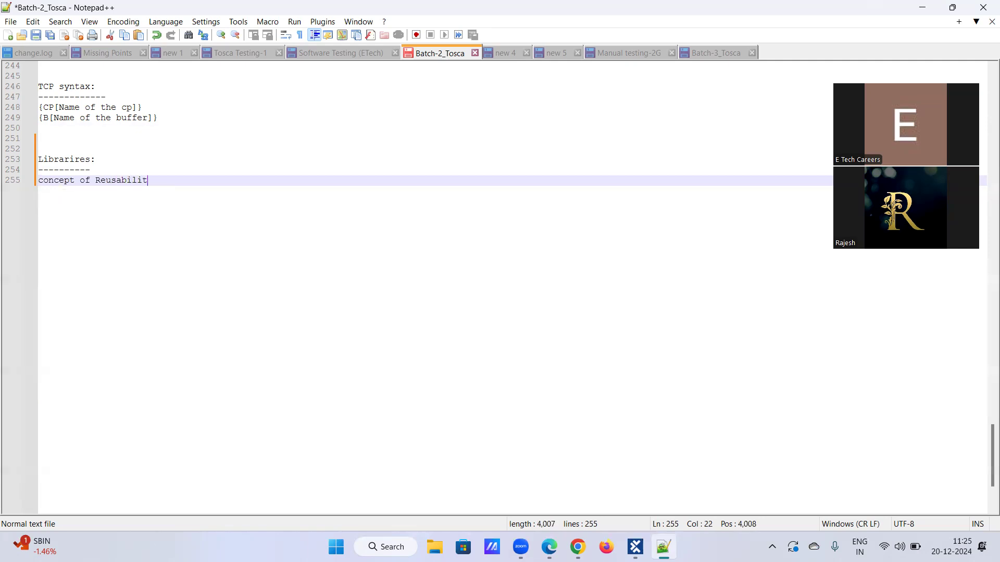
text(y:)
key(Return)
text(-----------------------)
key(Return)
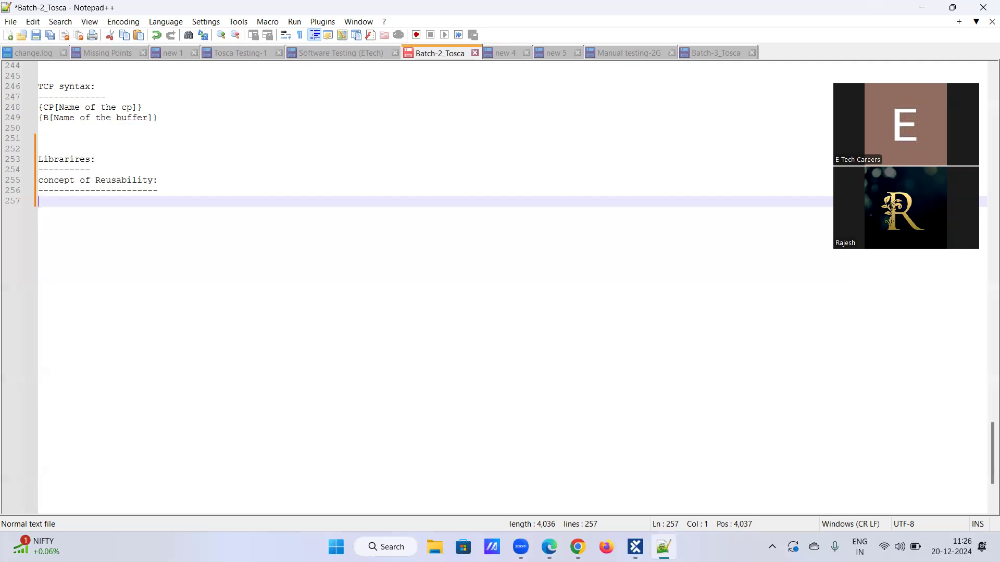
- Write the question "what is Library?" on the line under the Reusability subheading
text(L)
key(BackSpace)
text(w)
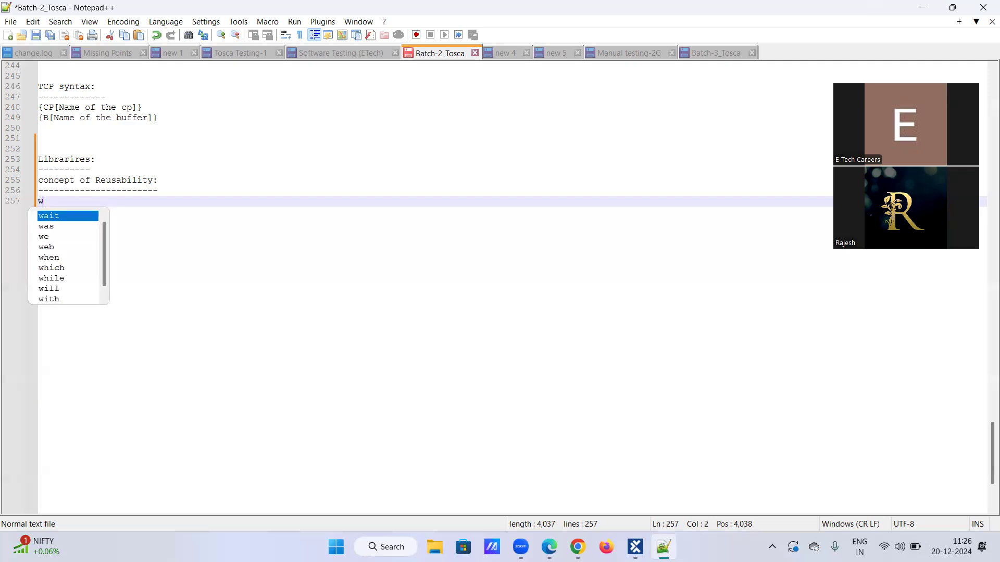
text(hat is Libv)
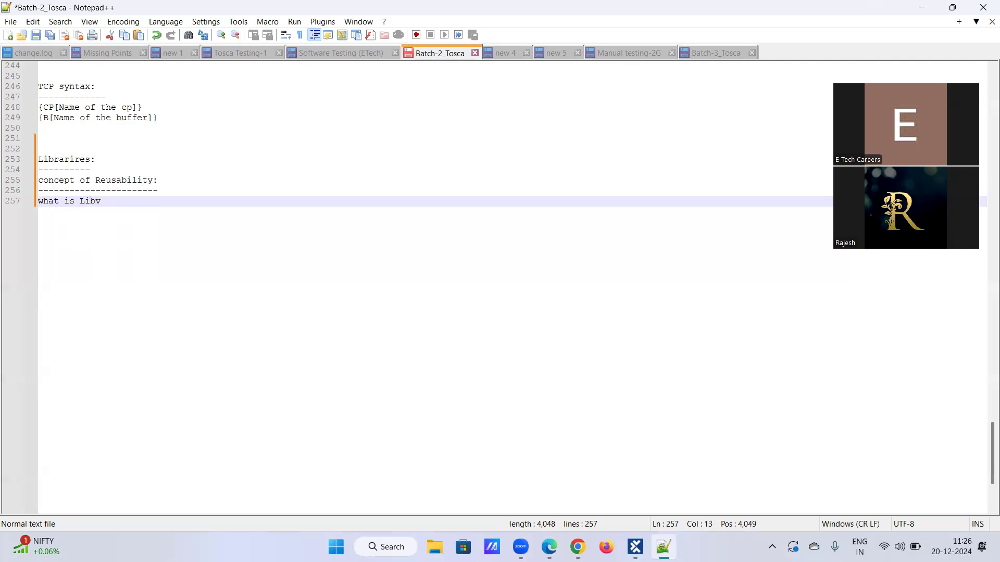
key(BackSpace)
text(rary?)
key(Return)
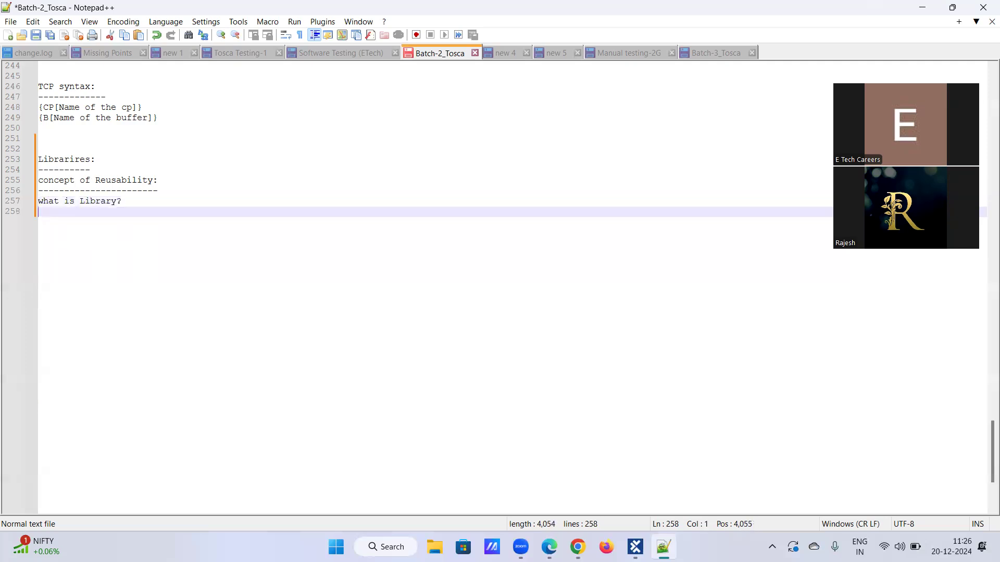
- Write the answer line "--> Library is group/collection of reusable test steps blocks which are common in nature" below the question
text(--> Lib)
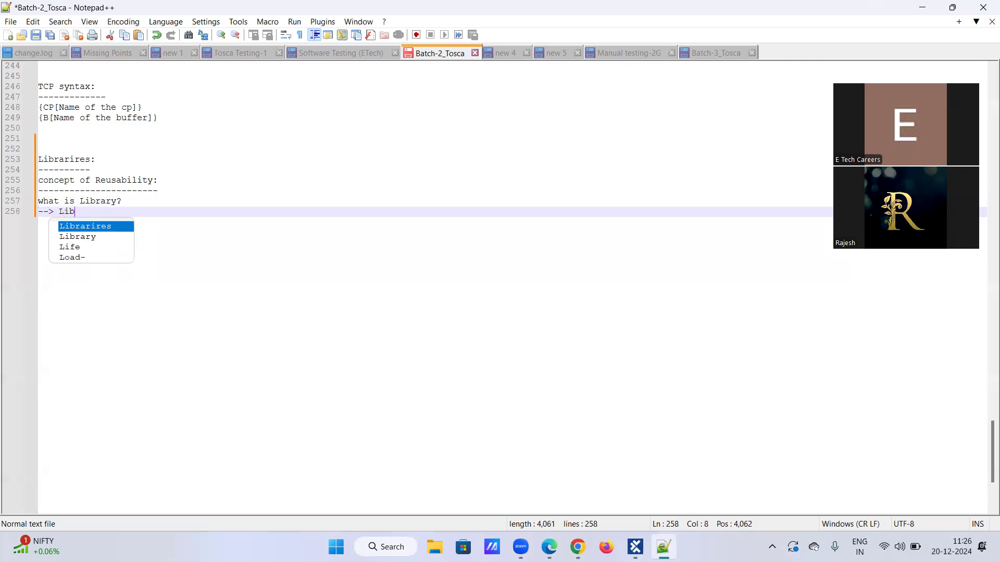
text(rary is group/cp)
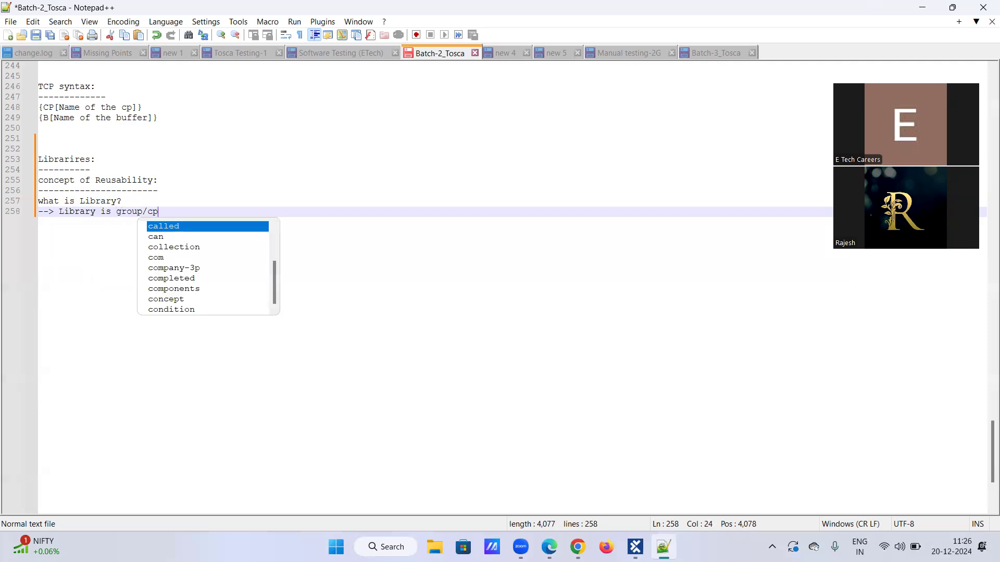
key(Escape)
key(BackSpace)
text(olle)
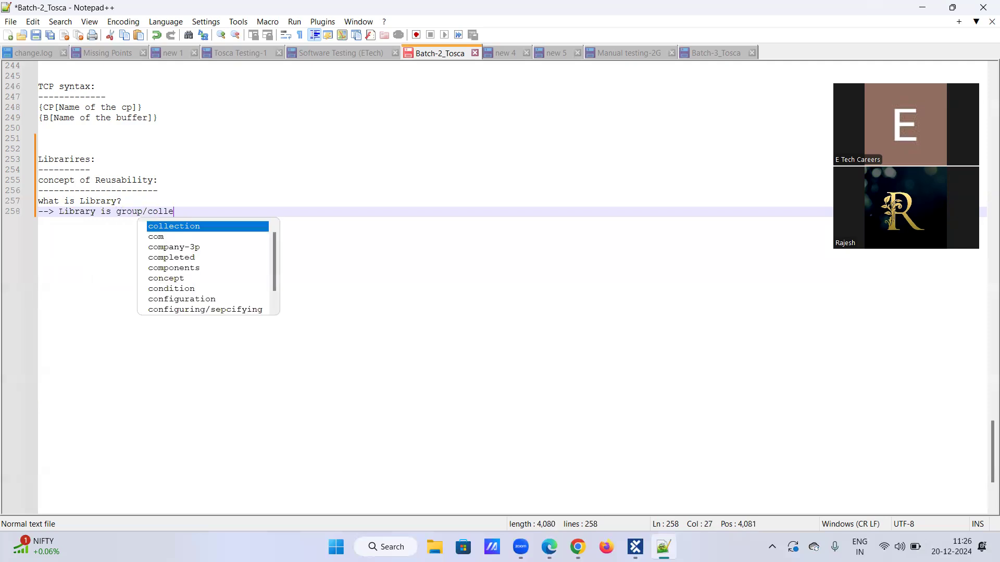
text(ction of )
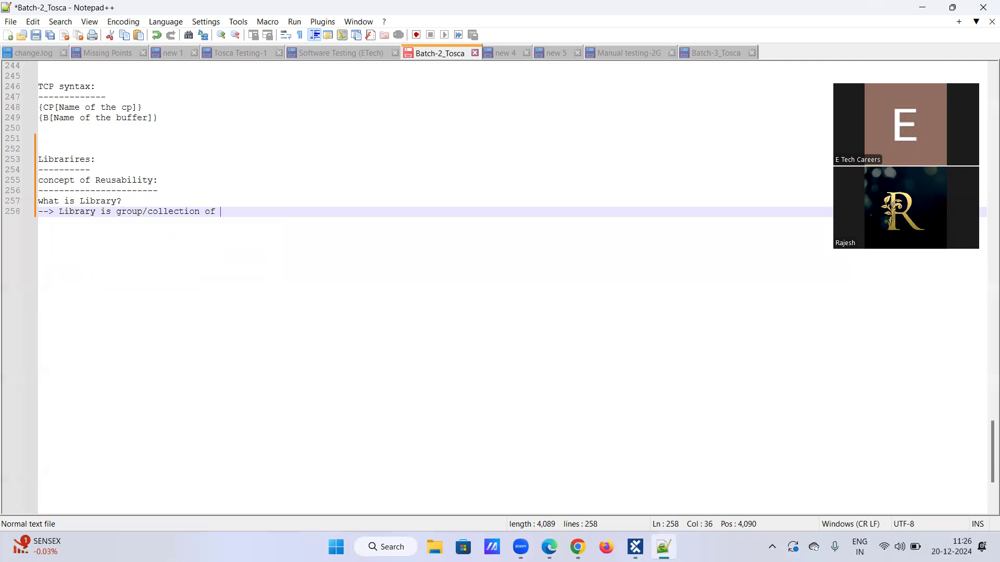
text(reusable )
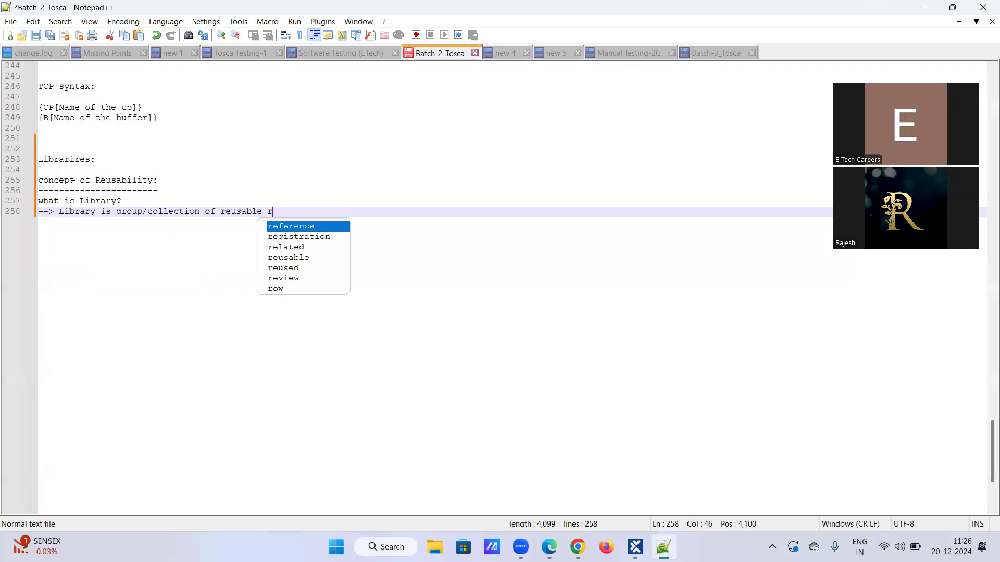
text(tes)
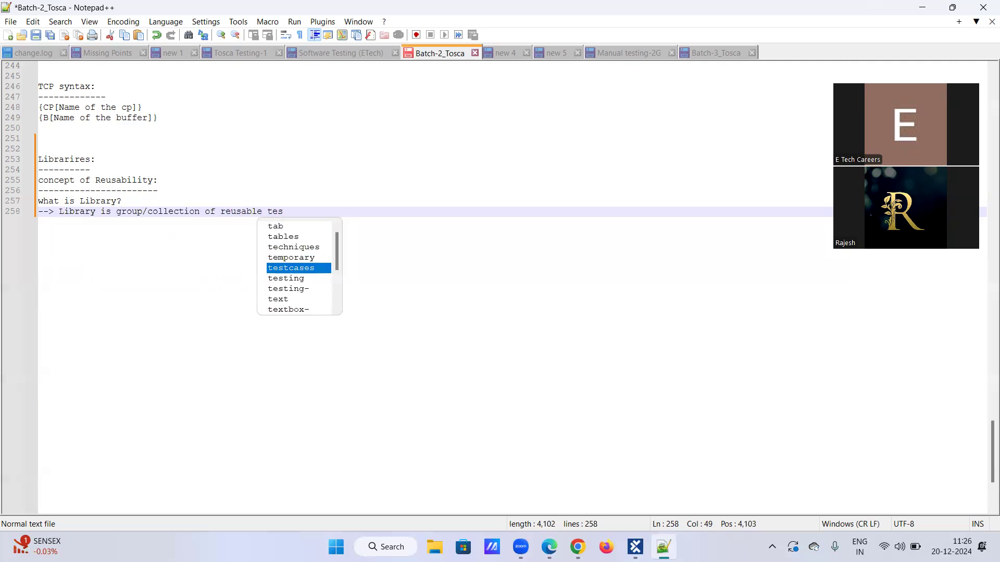
text(t steps )
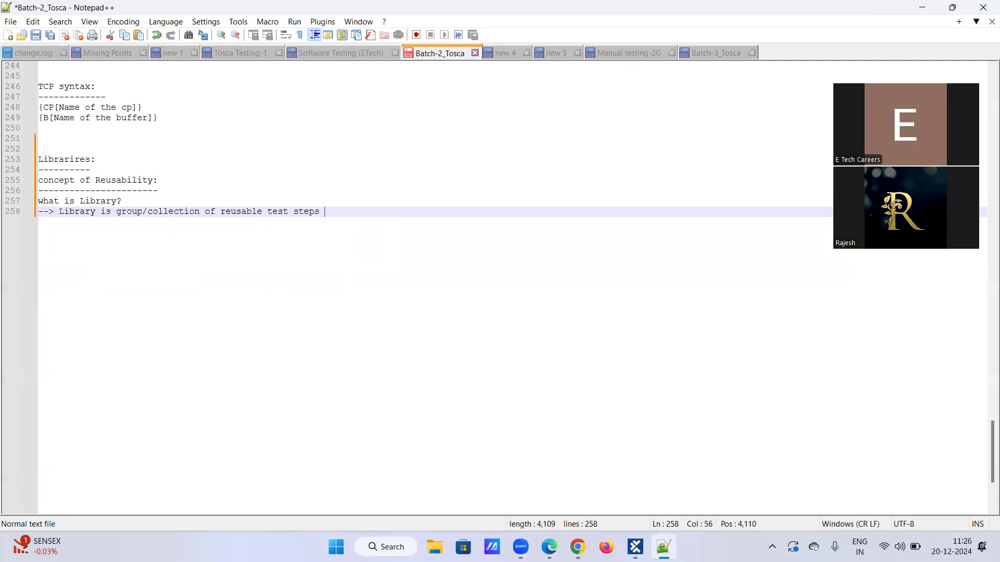
text(blocks)
key(BackSpace)
text(which are)
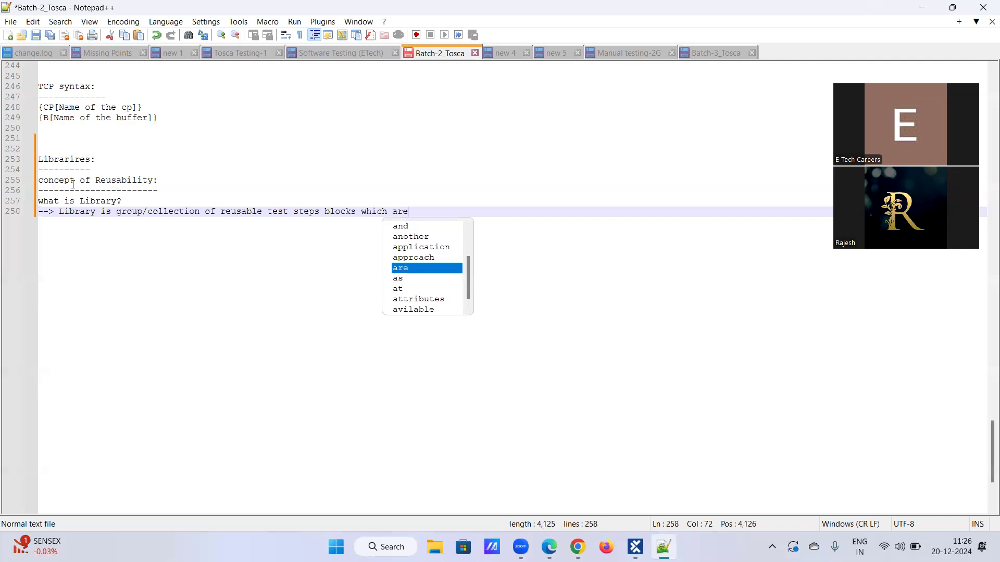
text( common in n)
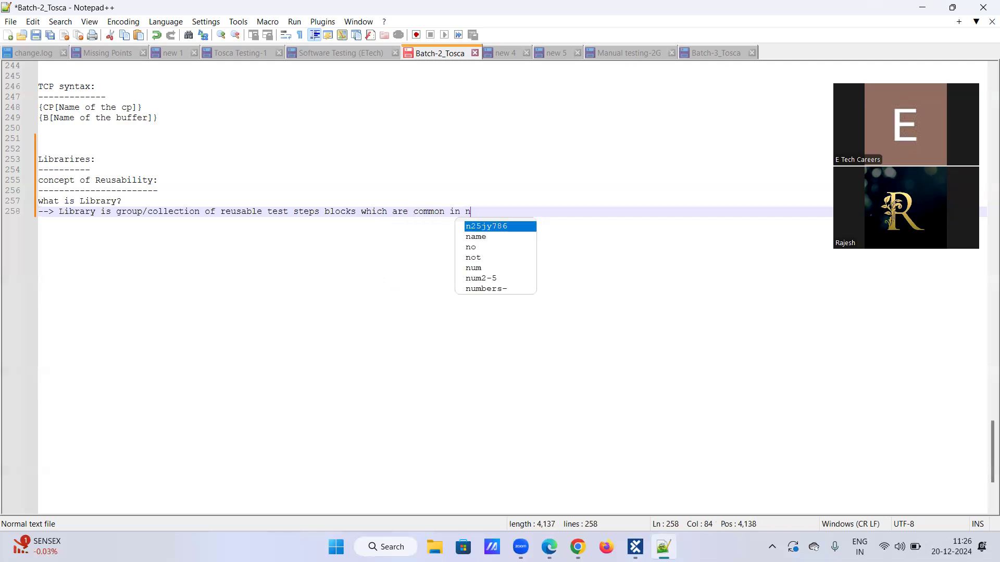
text(ature )
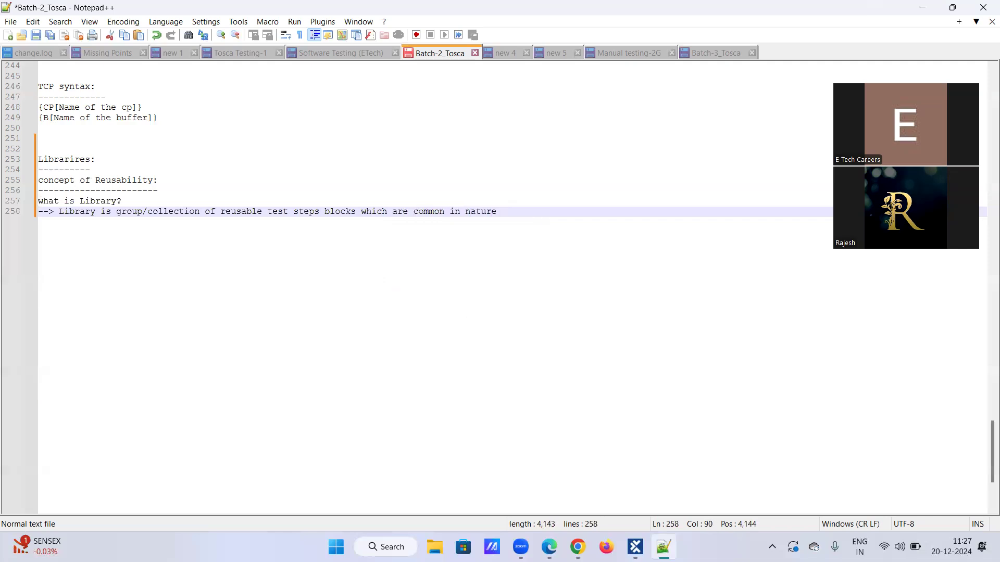
- Continue the library definition on a new line with "and can be used across multiple testcases." and start another line
text(and)
key(BackSpace)
key(BackSpace)
key(BackSpace)
key(BackSpace)
key(Return)
text(and can be use)
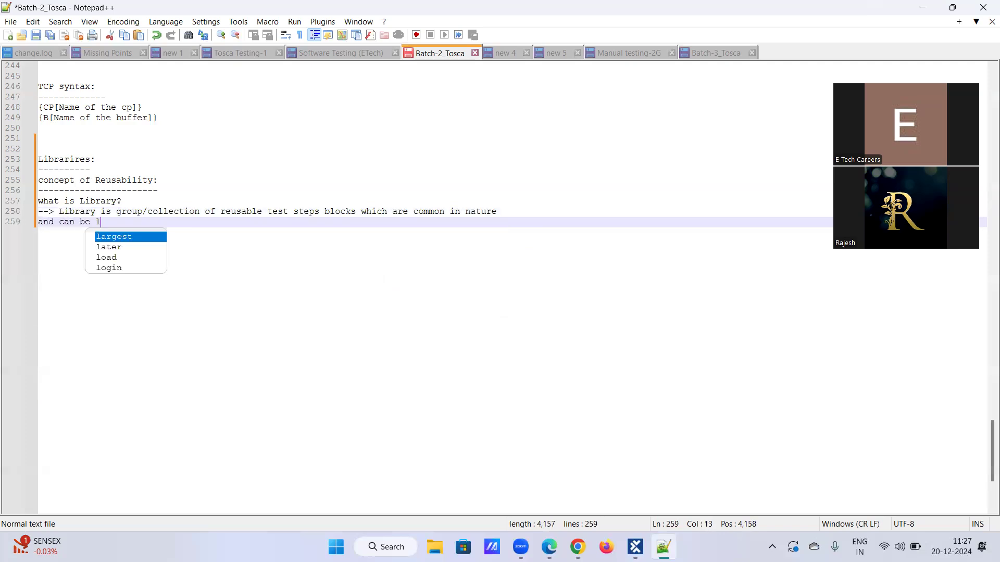
text(d a)
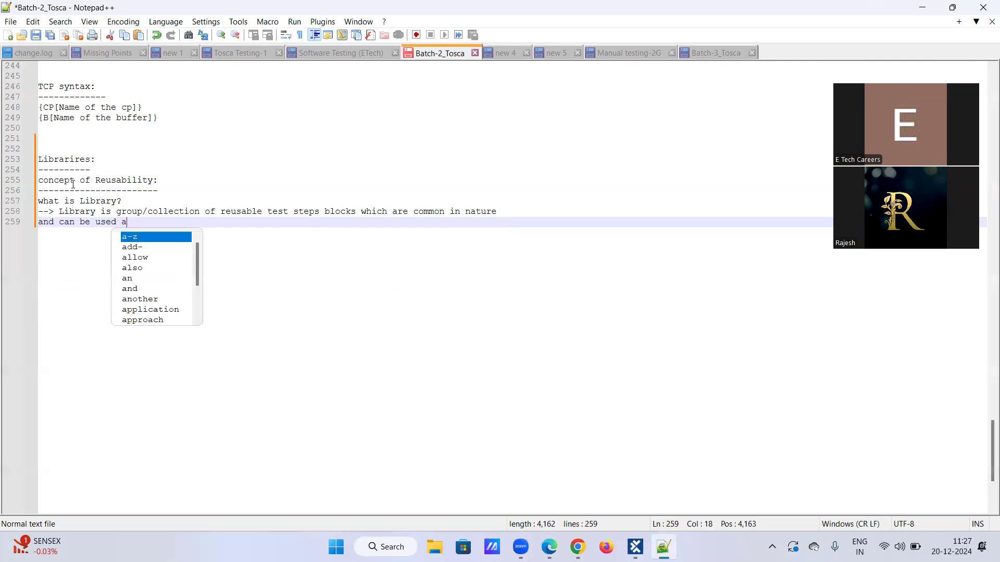
text(cross )
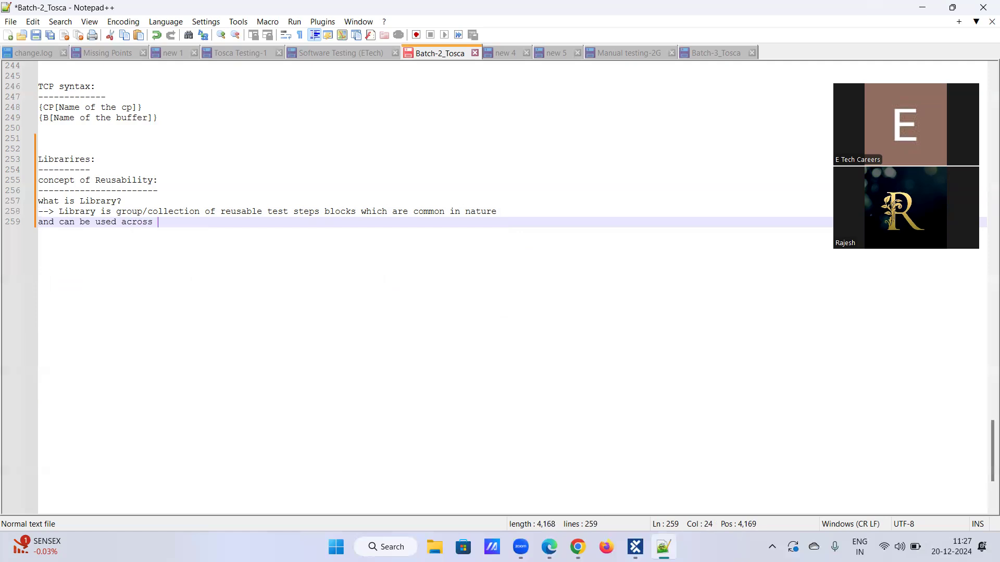
text(multiple testc)
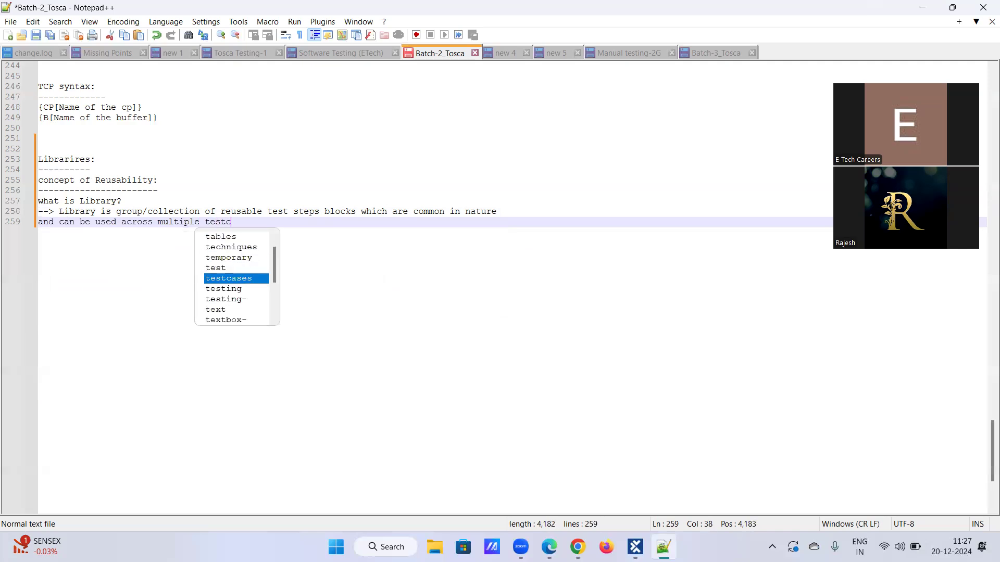
text(ases.)
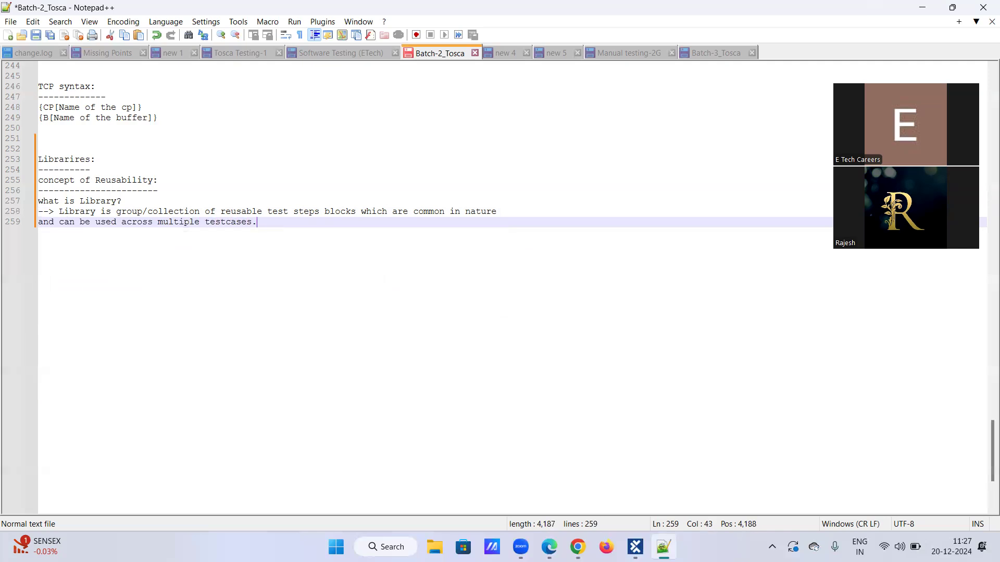
key(Return)
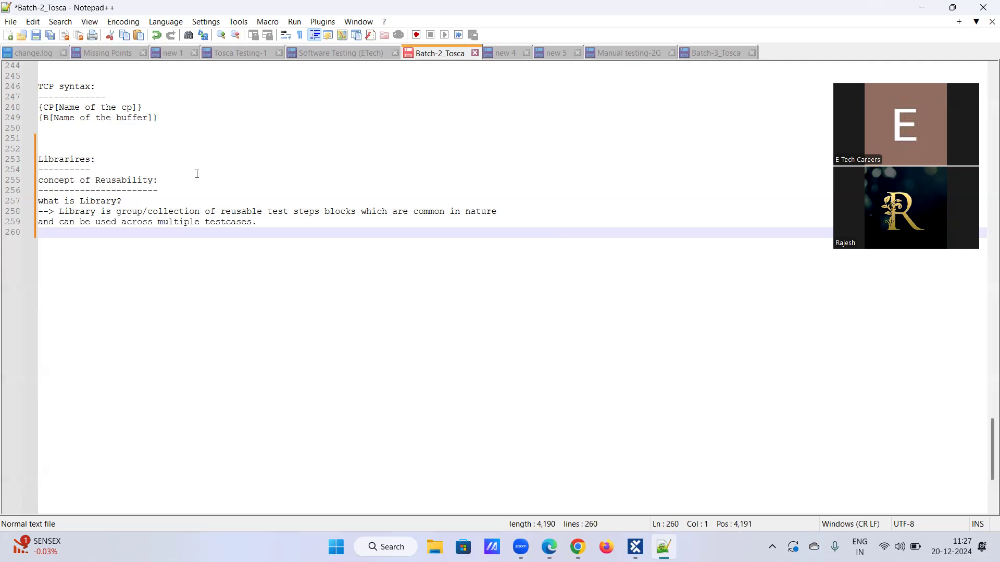
- Highlight "reusable test steps blocks" in the notes, and in Tosca Commander expand Test configuration parameters down to the contents of Steps & Verification/Flow
drag(221, 212, 357, 212)
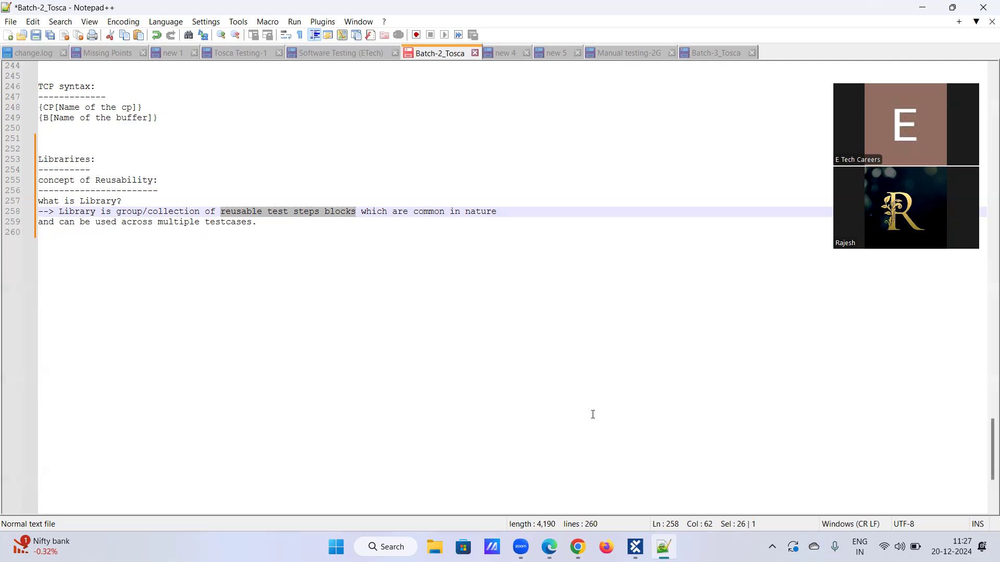
click(635, 547)
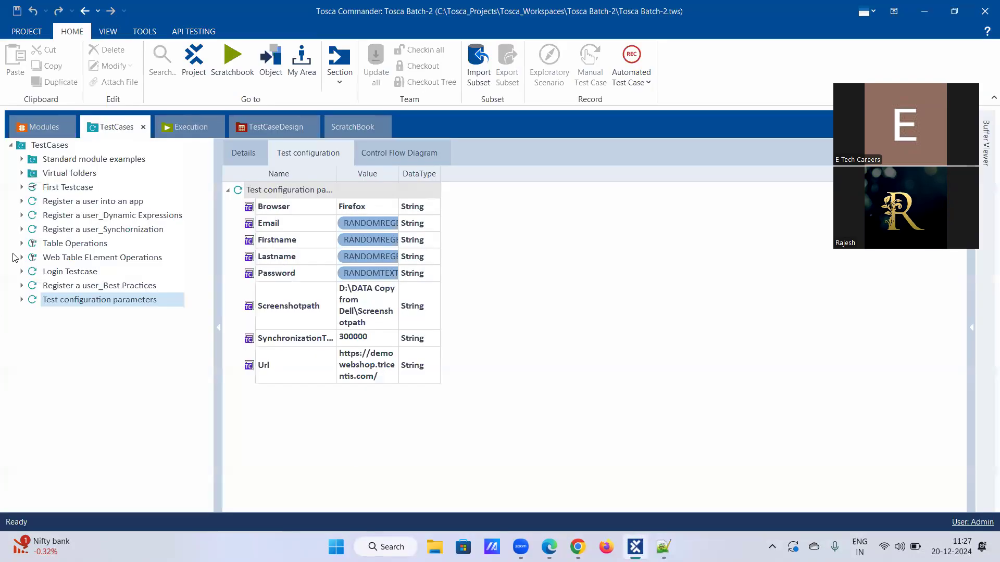
click(21, 300)
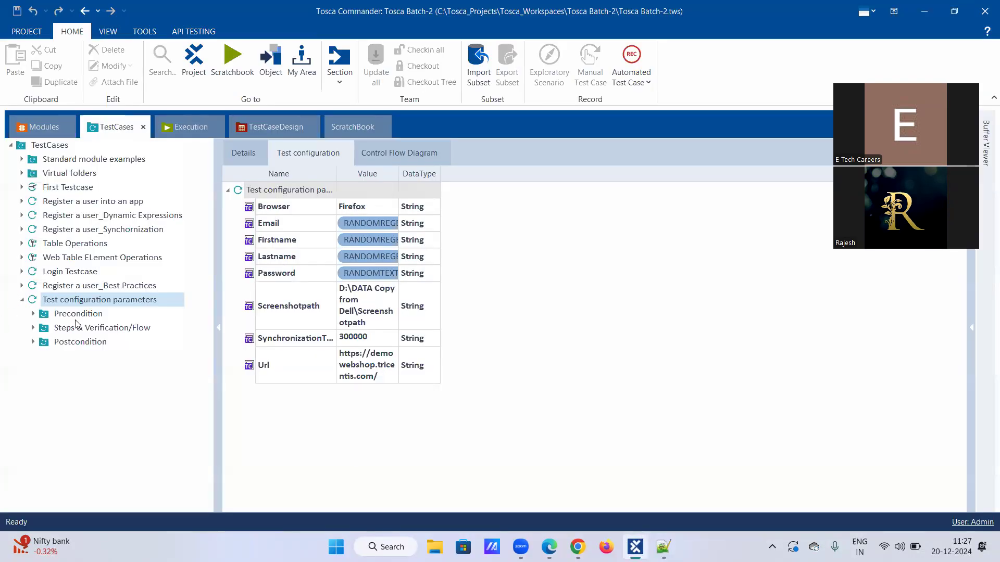
click(33, 328)
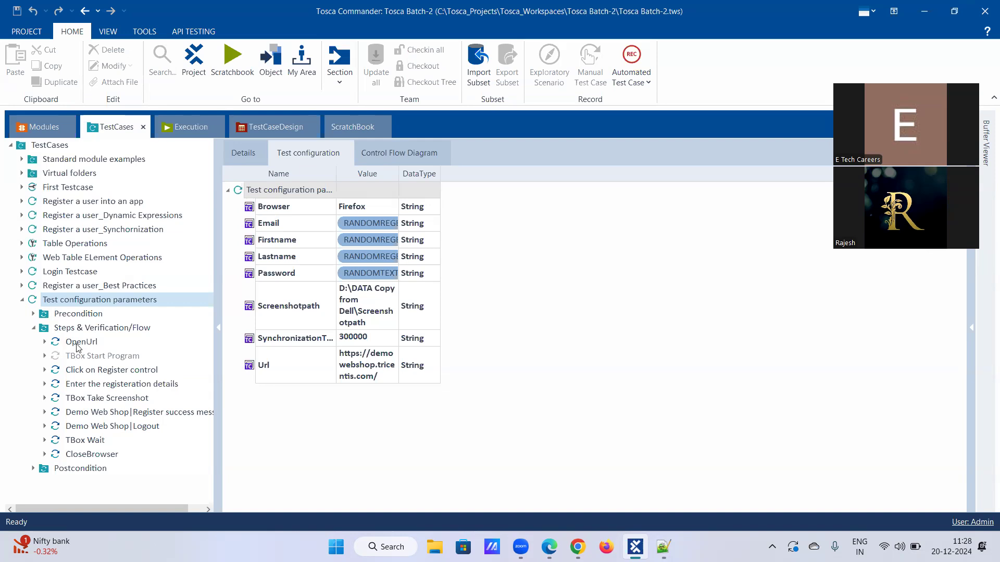
- Examine the OpenUrl and Click on Register control test steps, and review the library definition in the Notepad++ notes
mouse_move(76, 348)
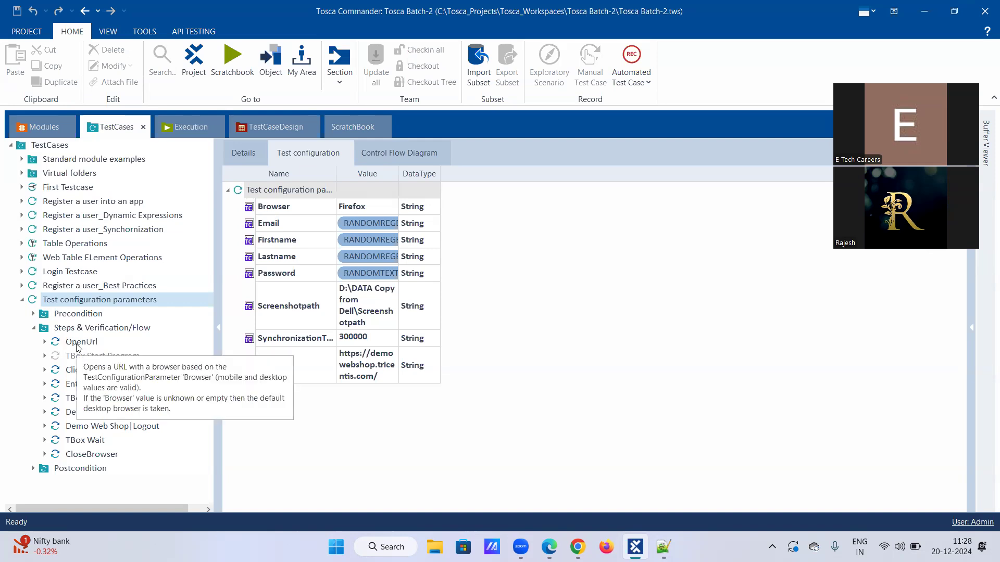
click(44, 370)
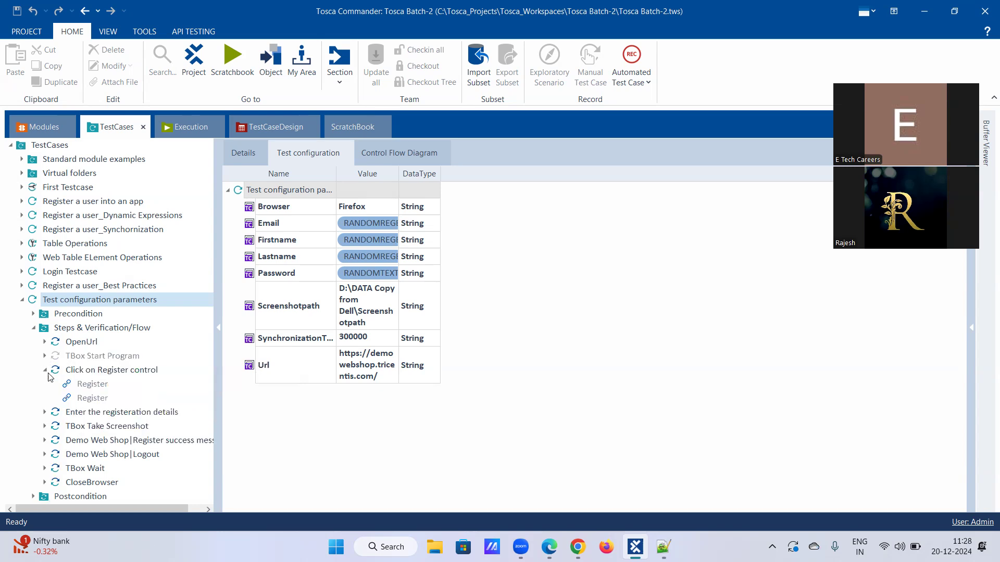
click(44, 370)
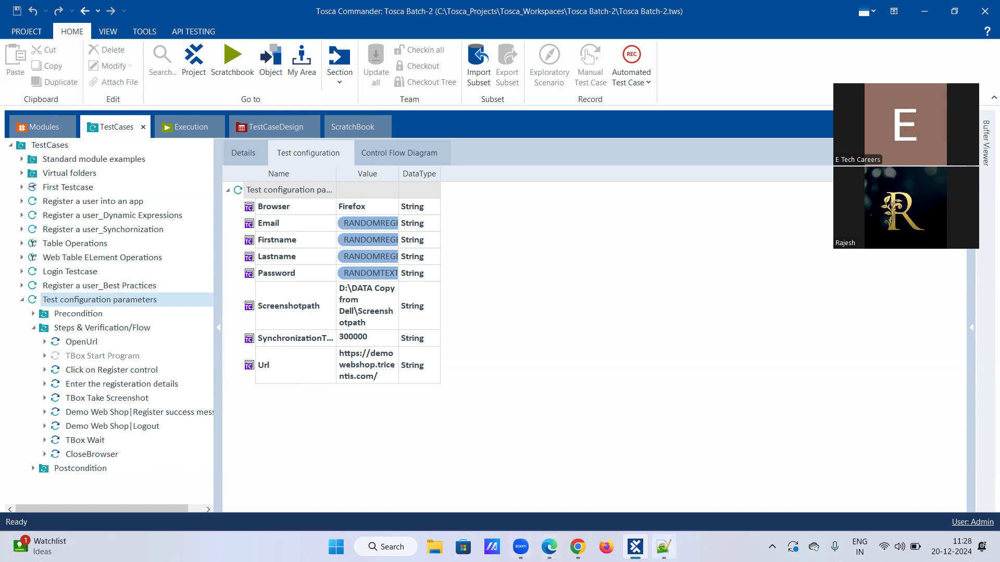
click(663, 546)
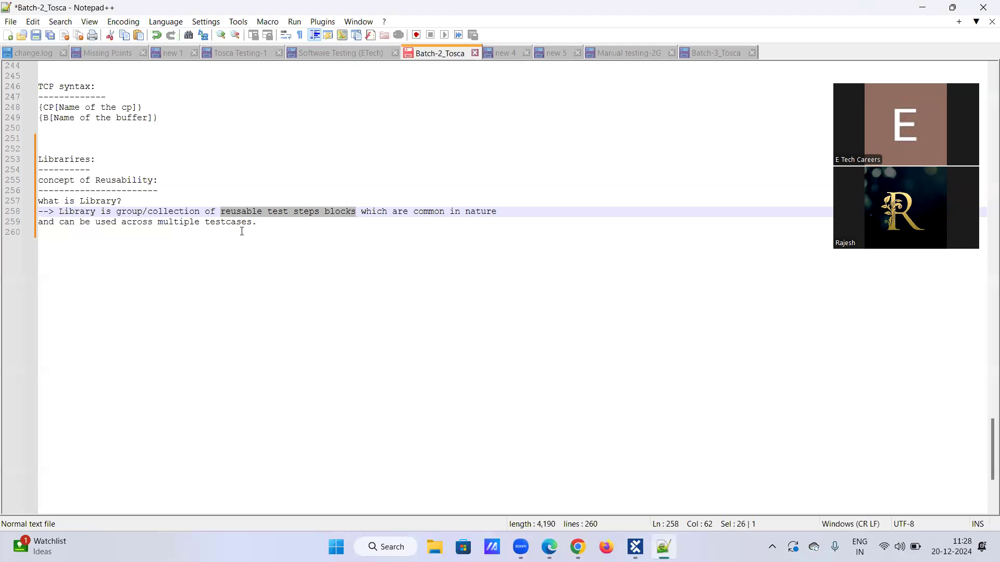
- Switch back to Tosca Commander, create a Library under the TestCases root and move it above Standard module examples
click(635, 546)
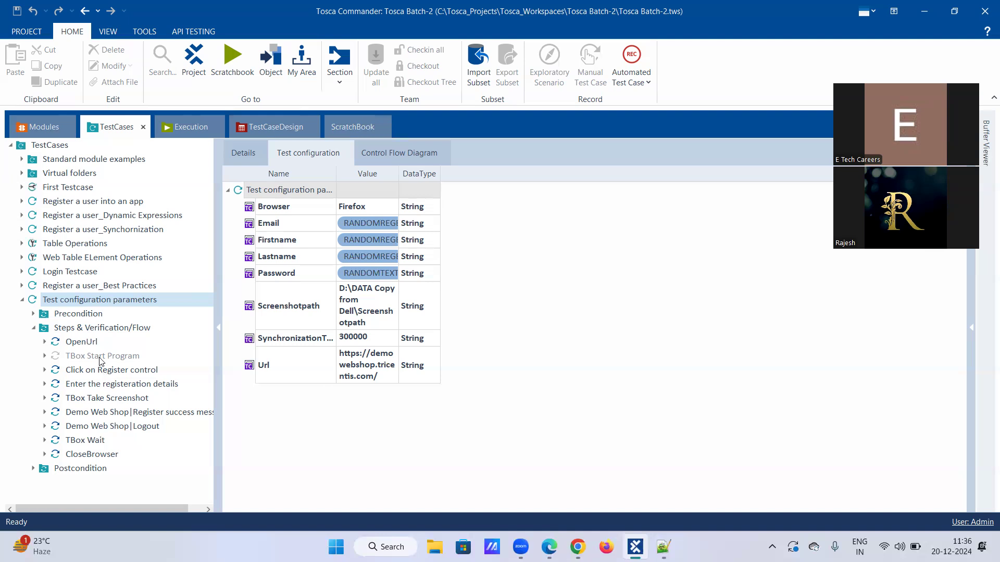
click(42, 147)
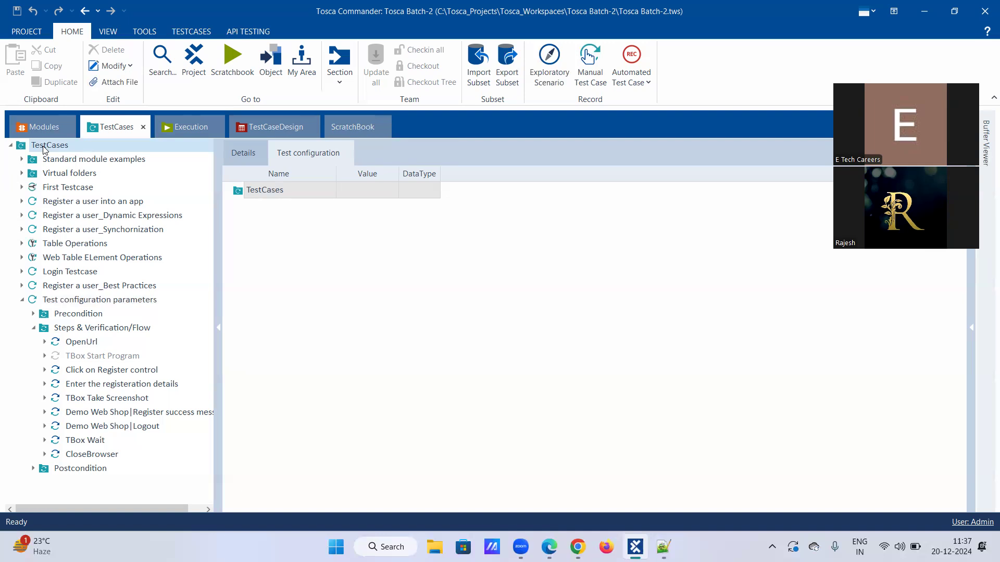
right_click(44, 148)
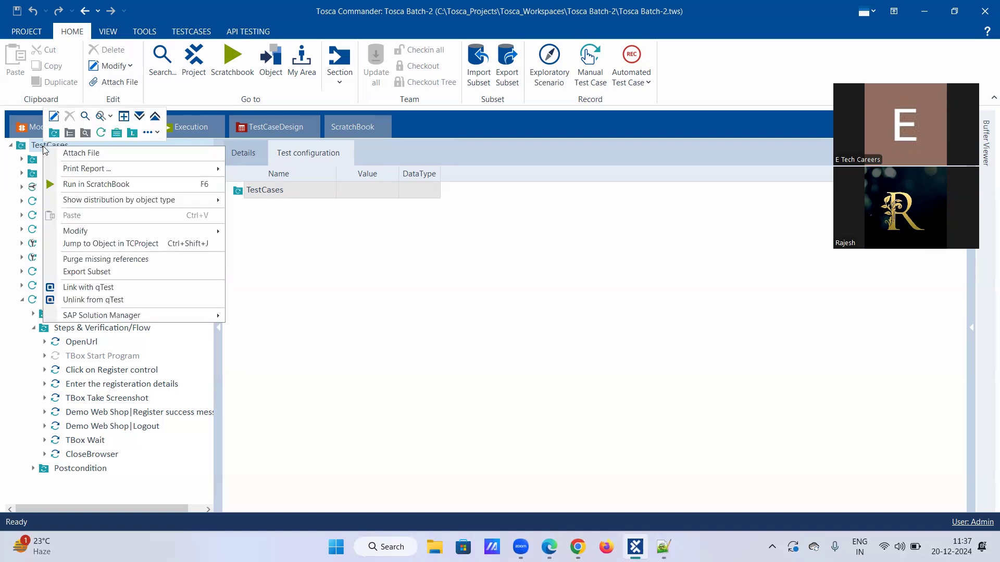
click(133, 132)
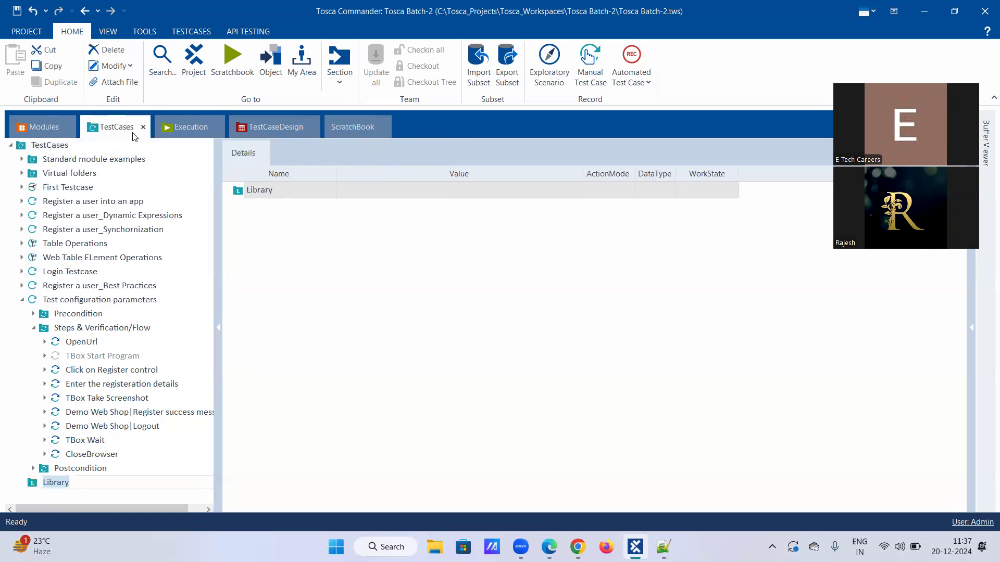
click(30, 487)
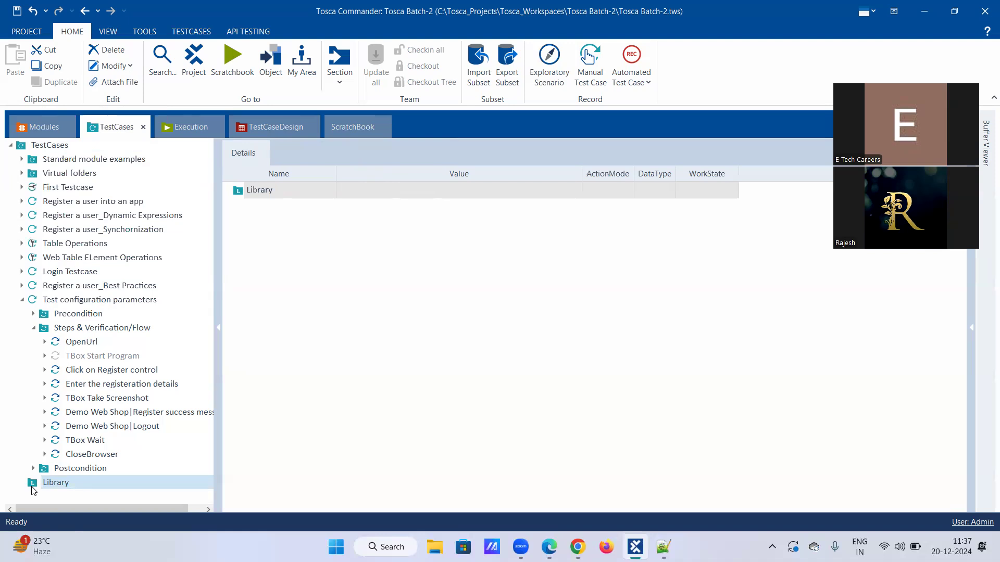
drag(33, 489, 40, 157)
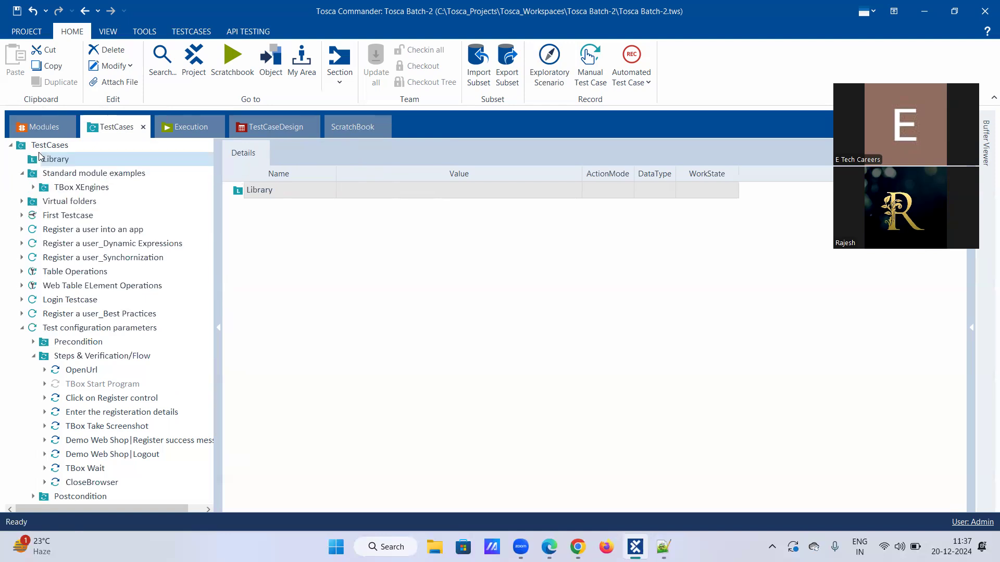
- Create a reusable test step block in the Library and add the OpenUrl standard module to it as a test step
right_click(72, 163)
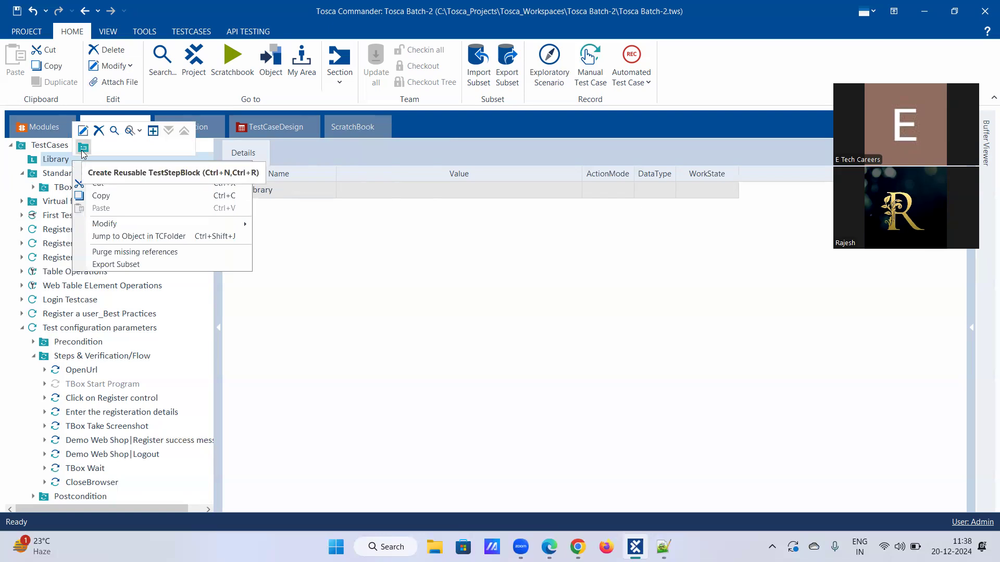
click(82, 151)
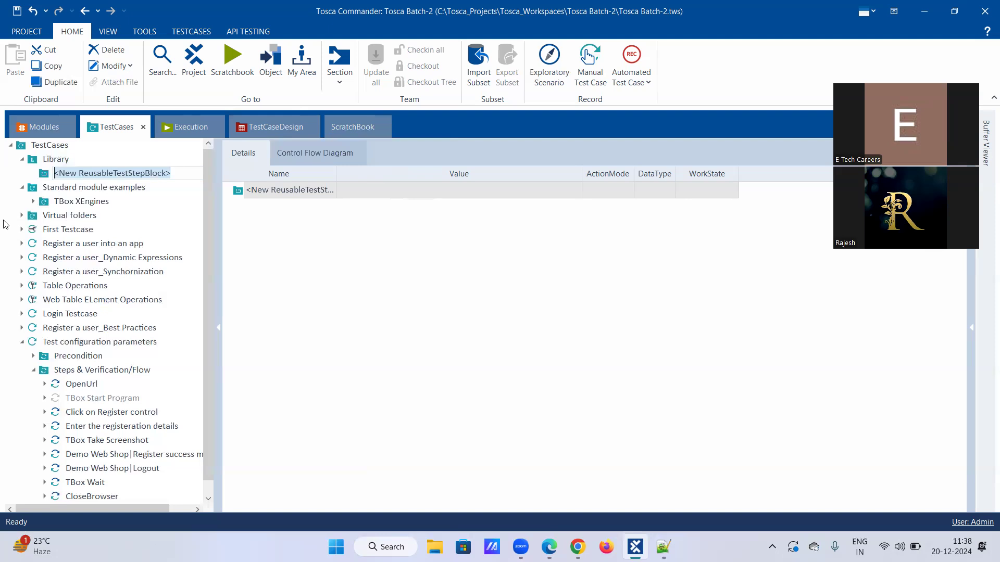
right_click(65, 174)
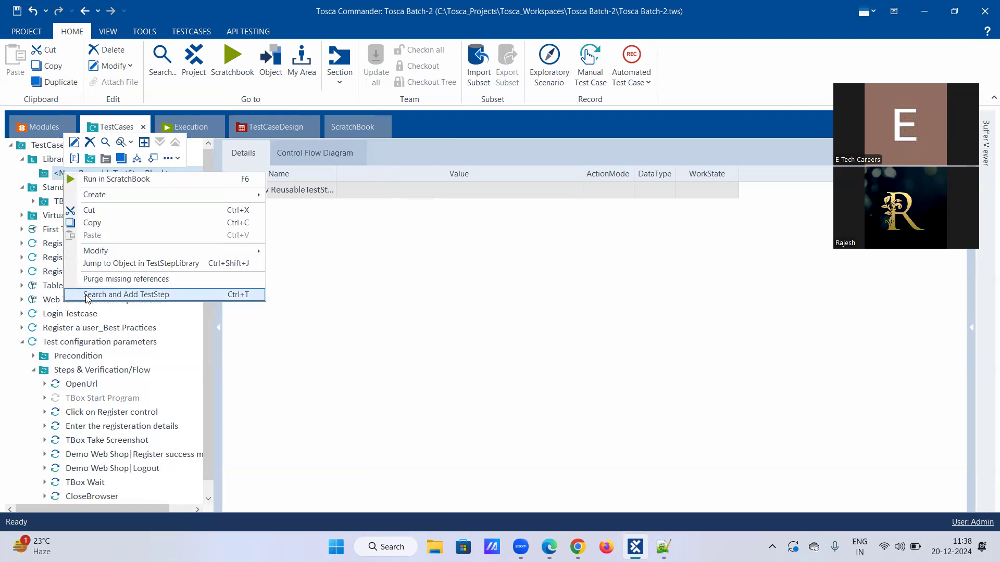
click(86, 295)
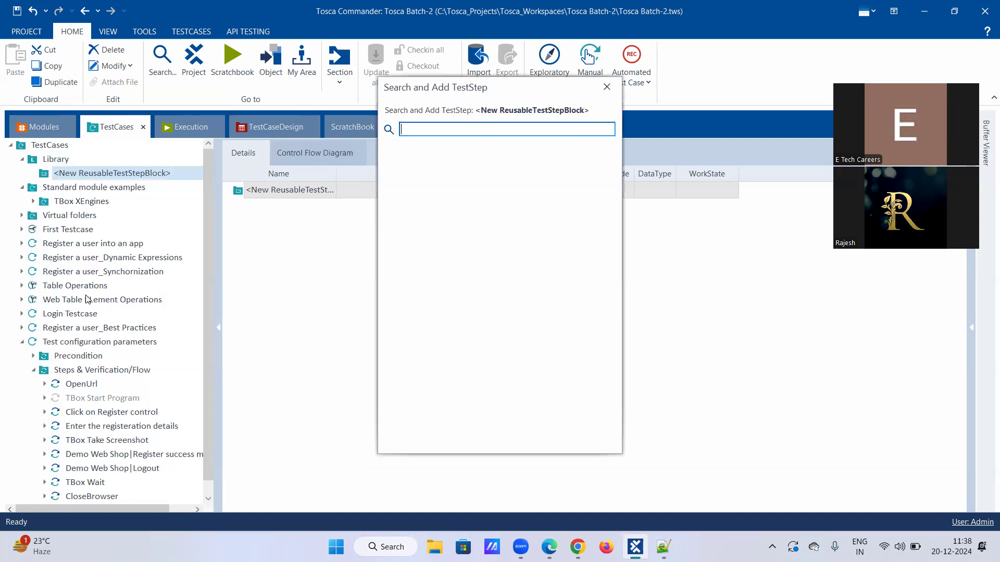
text(op)
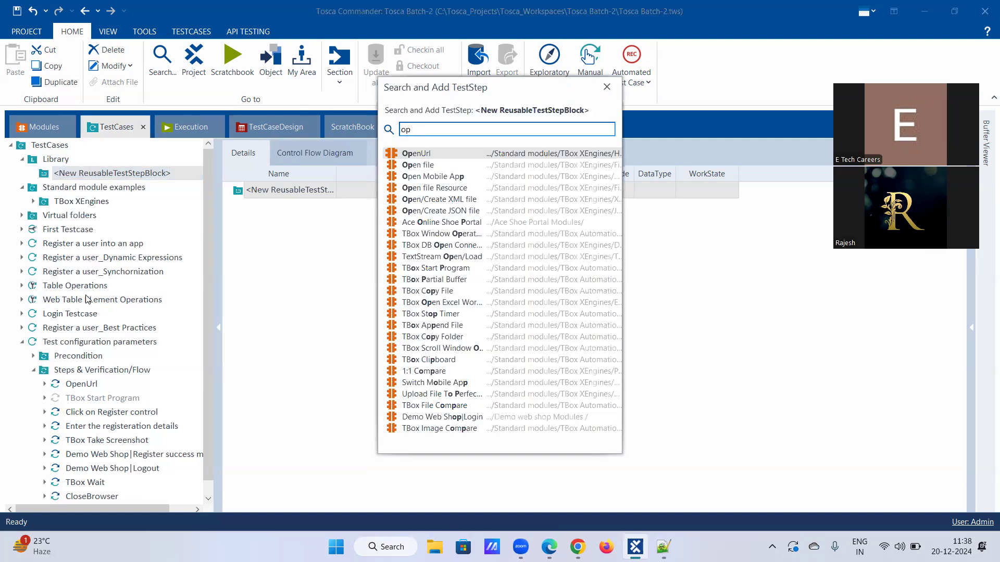
double_click(416, 155)
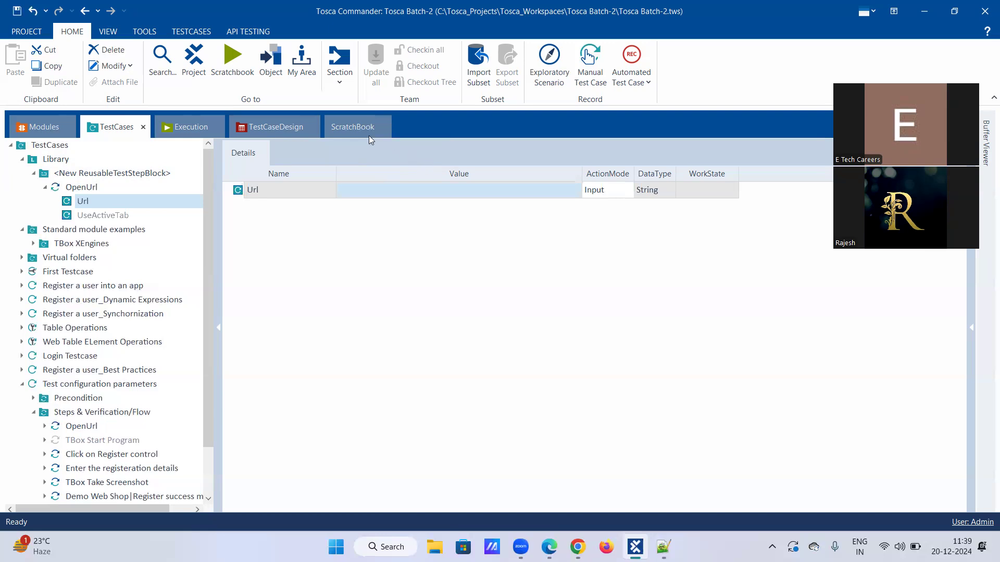
click(45, 187)
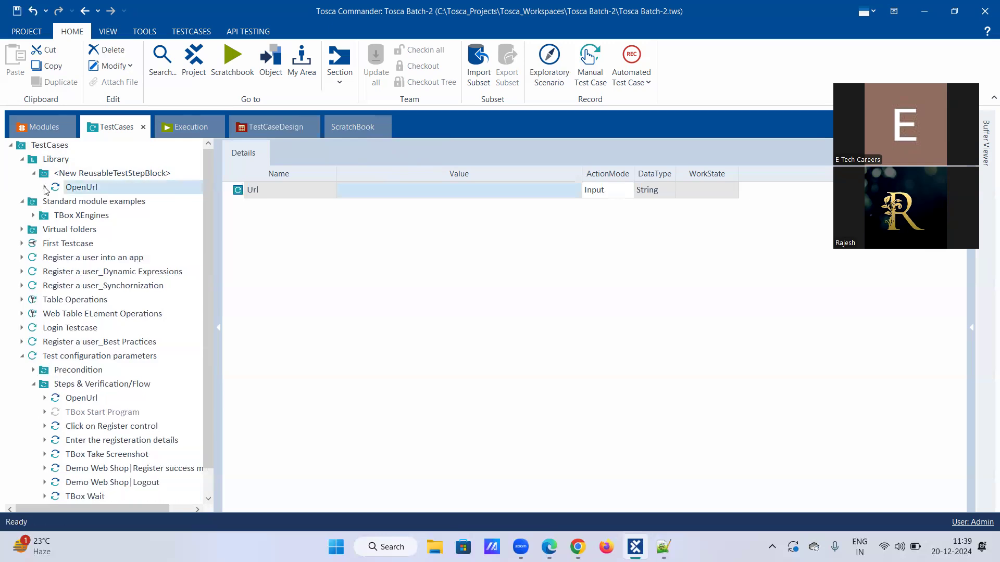
click(35, 174)
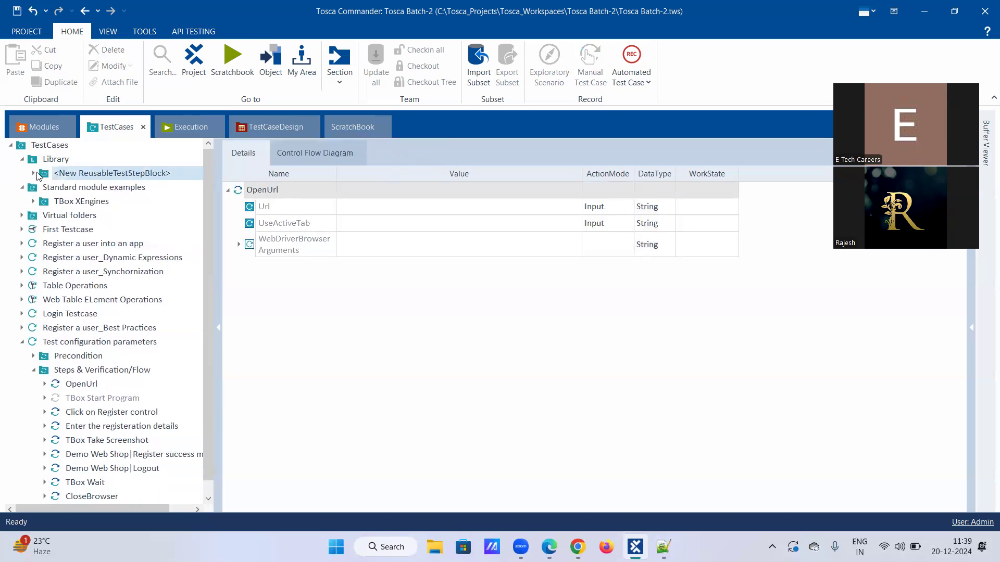
click(35, 174)
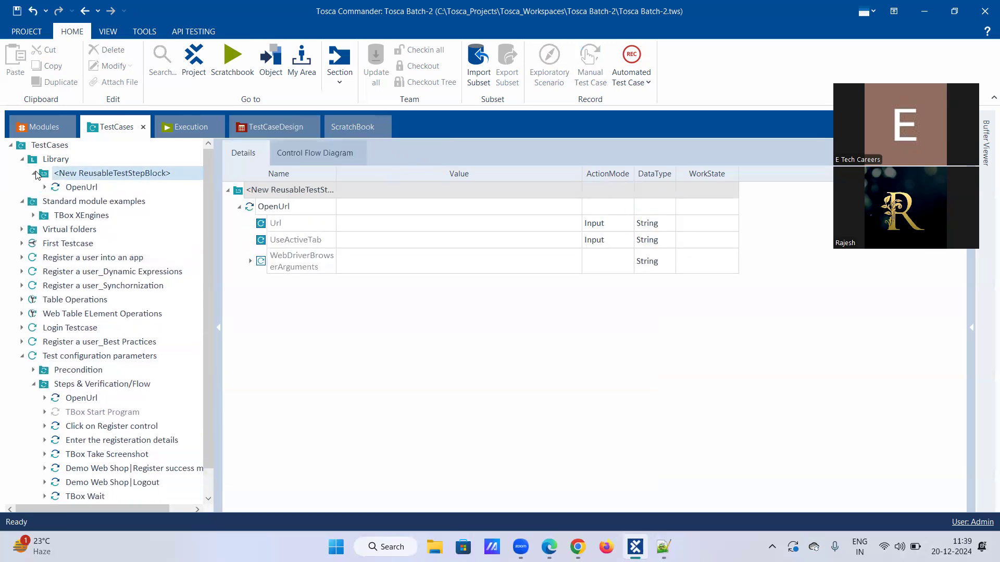
- Collapse Steps & Verification/Flow, Library and Standard module examples, and create a test case named "End to end Testcase-" under TestCases
scroll(151, 250, down, 1)
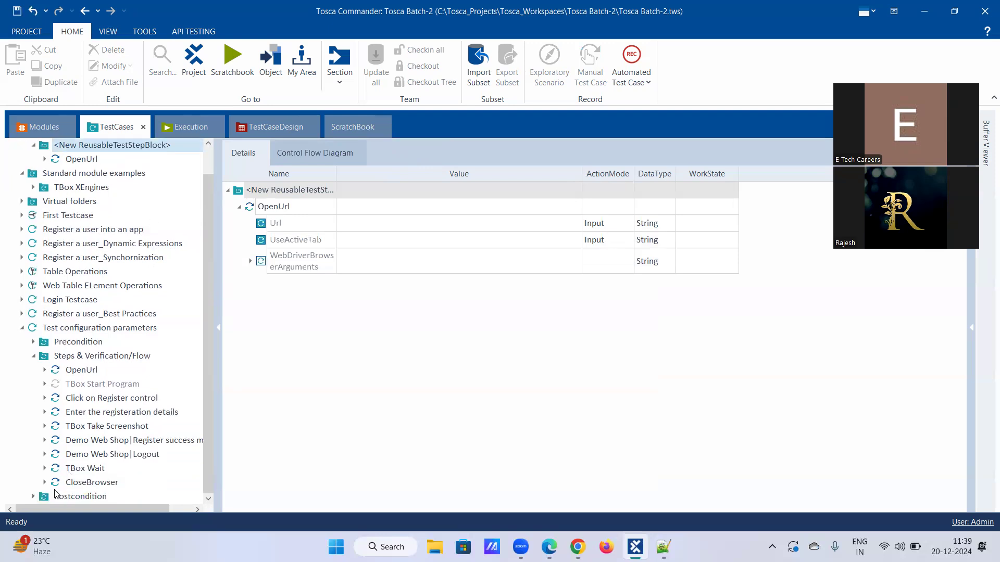
click(34, 356)
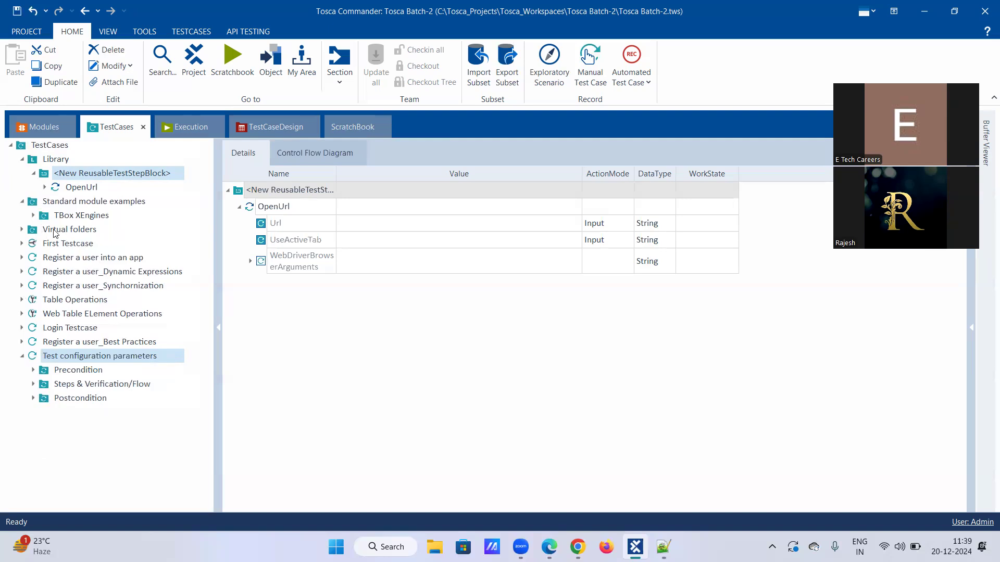
click(22, 159)
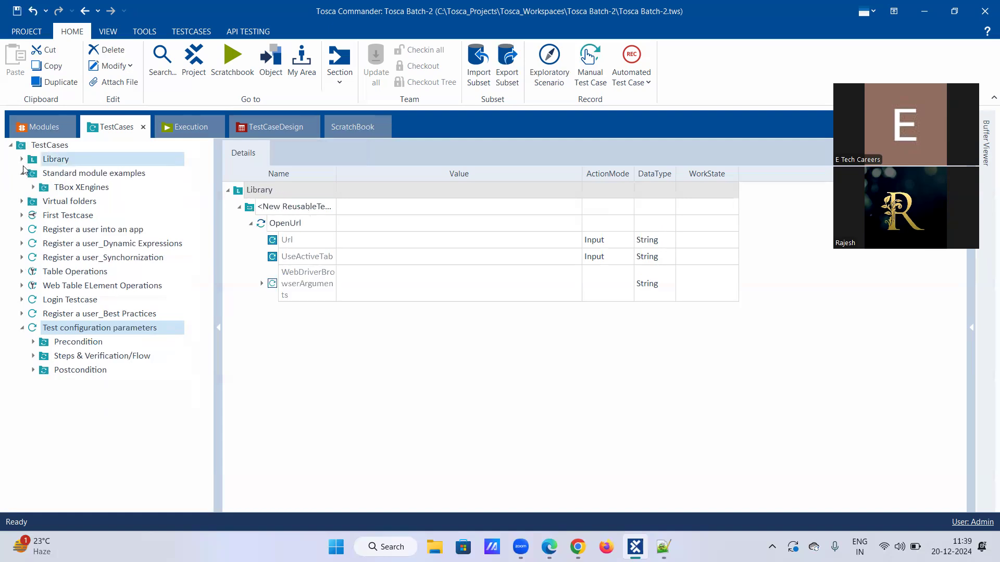
click(22, 173)
right_click(41, 146)
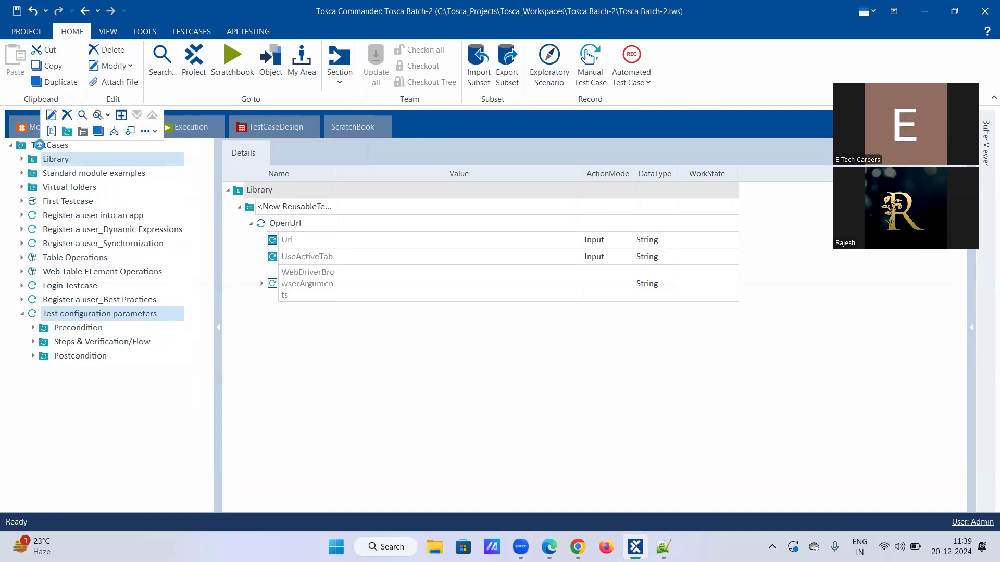
click(99, 132)
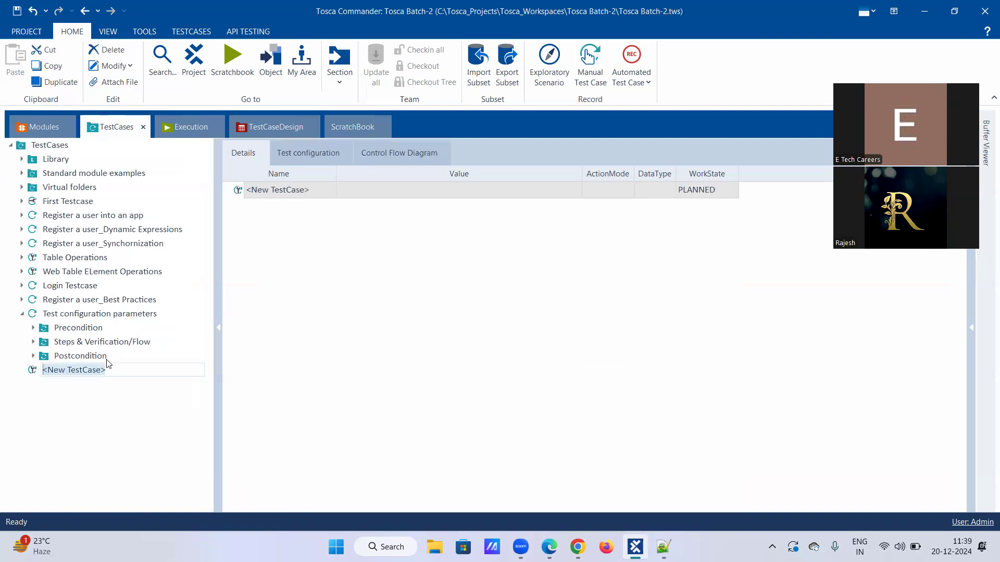
text(End to end Testcase-)
key(Return)
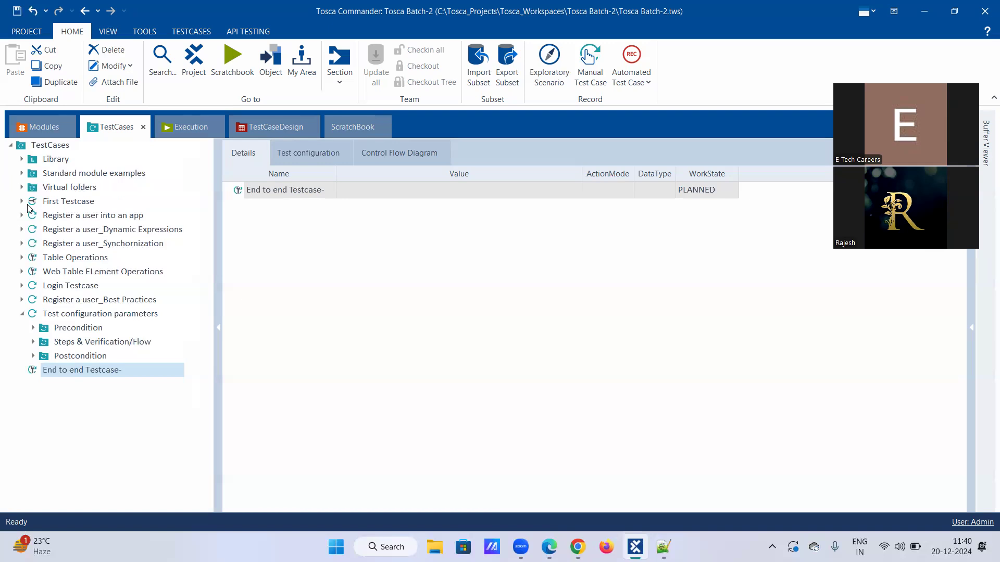
- Examine the OpenUrl test step in the Steps & Verification/Flow folder of Test configuration parameters
click(34, 328)
click(34, 328)
click(34, 342)
click(84, 357)
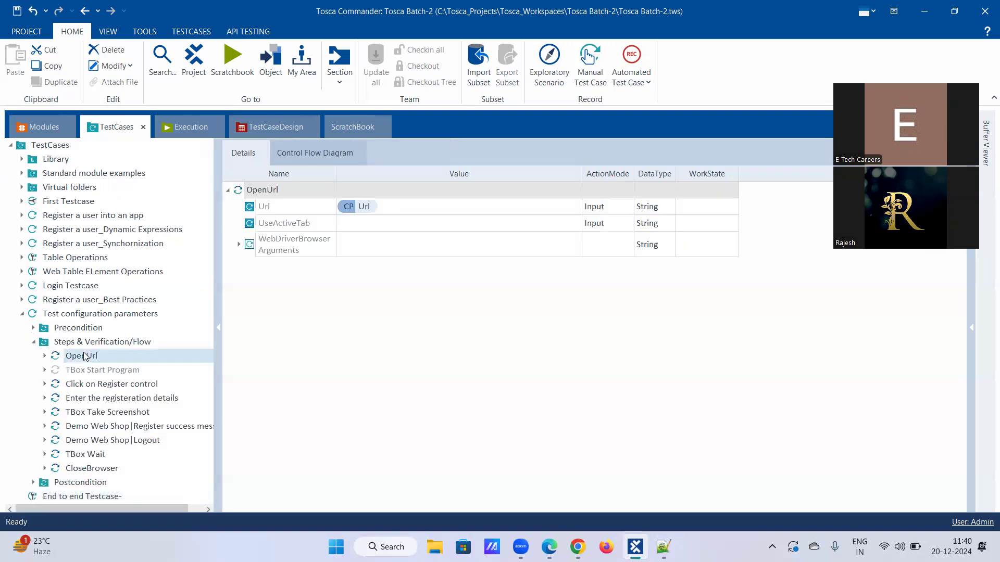
click(45, 355)
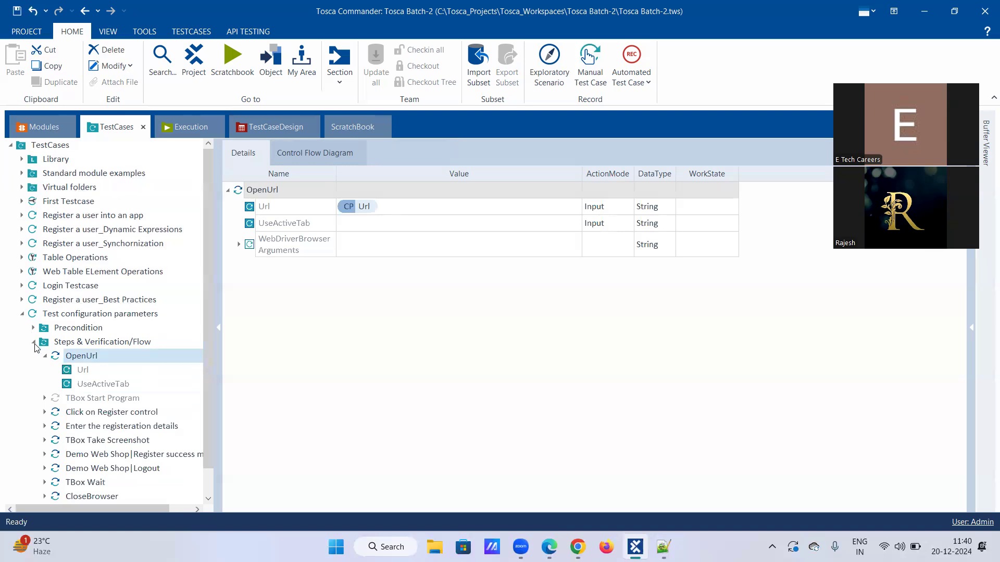
click(33, 342)
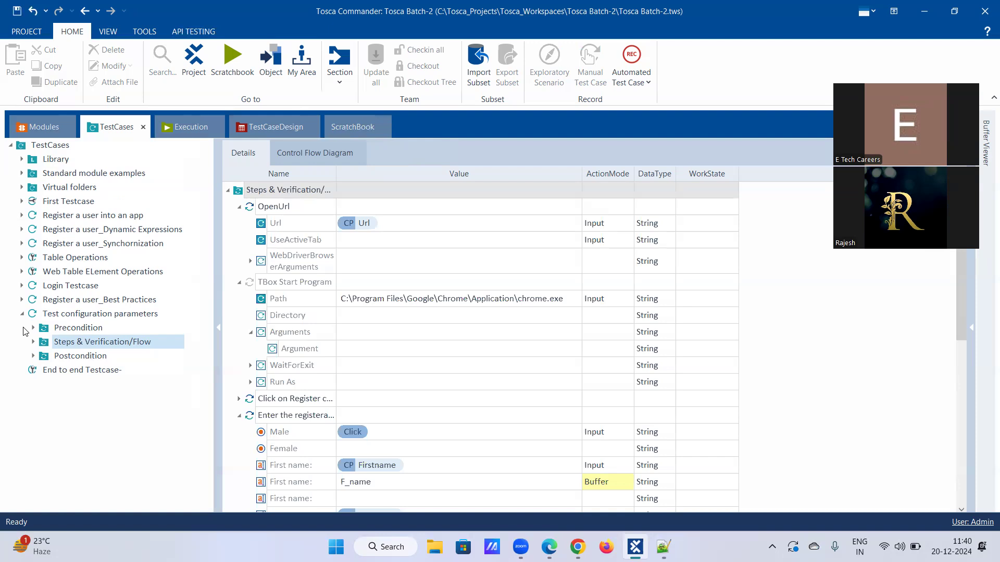
- Copy the OpenUrl test step from Login Testcase and paste it into End to end Testcase-
click(22, 286)
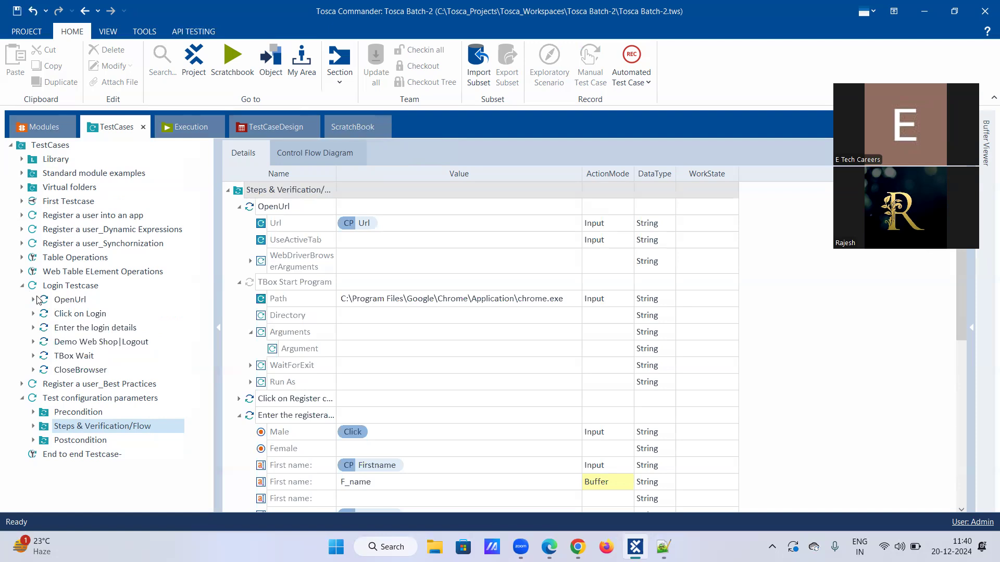
click(63, 301)
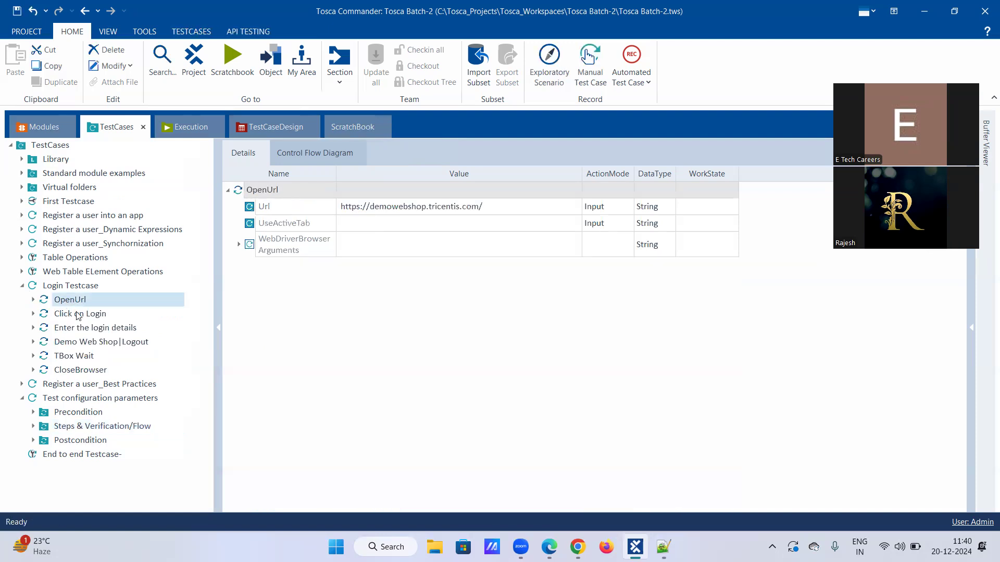
right_click(75, 302)
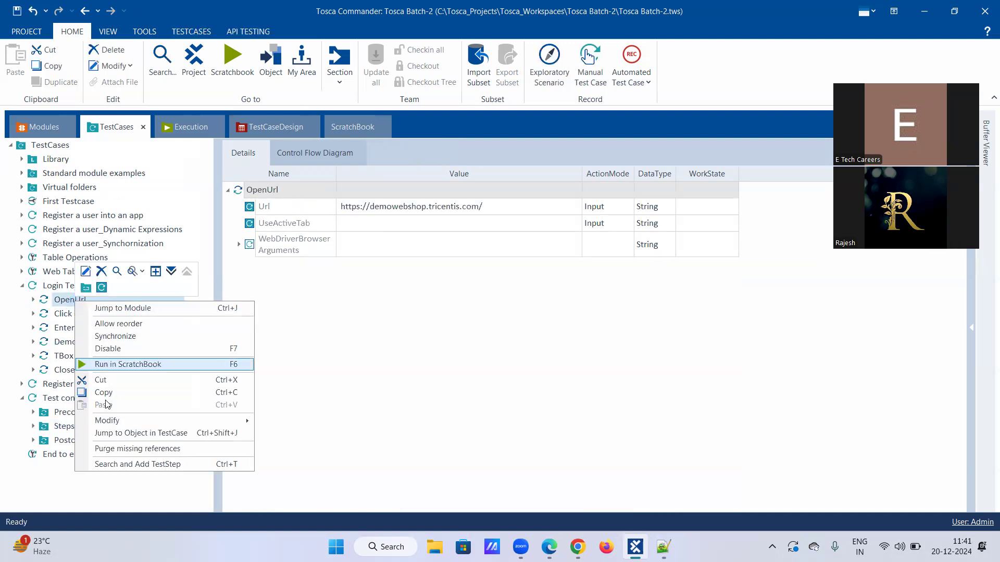
click(104, 393)
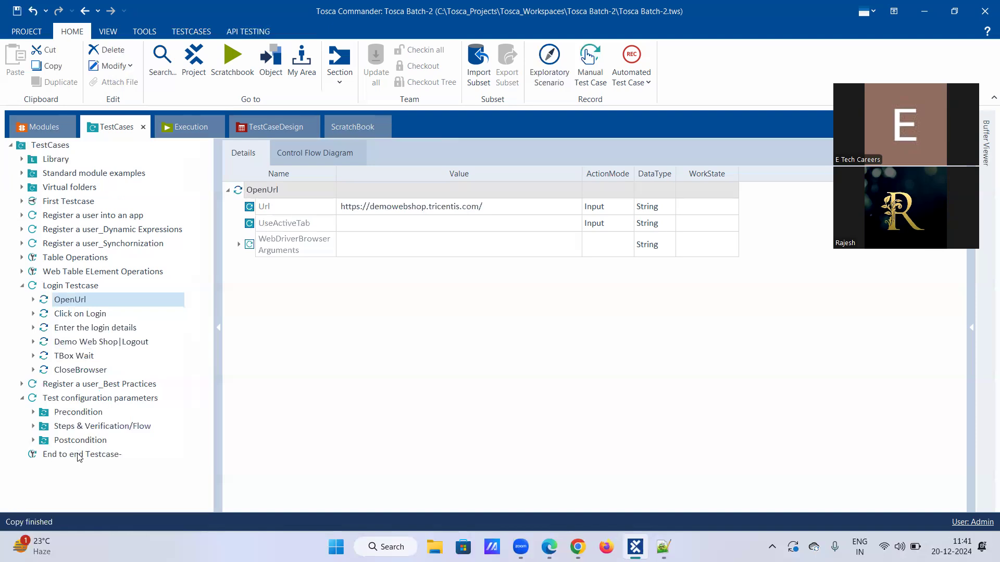
right_click(78, 455)
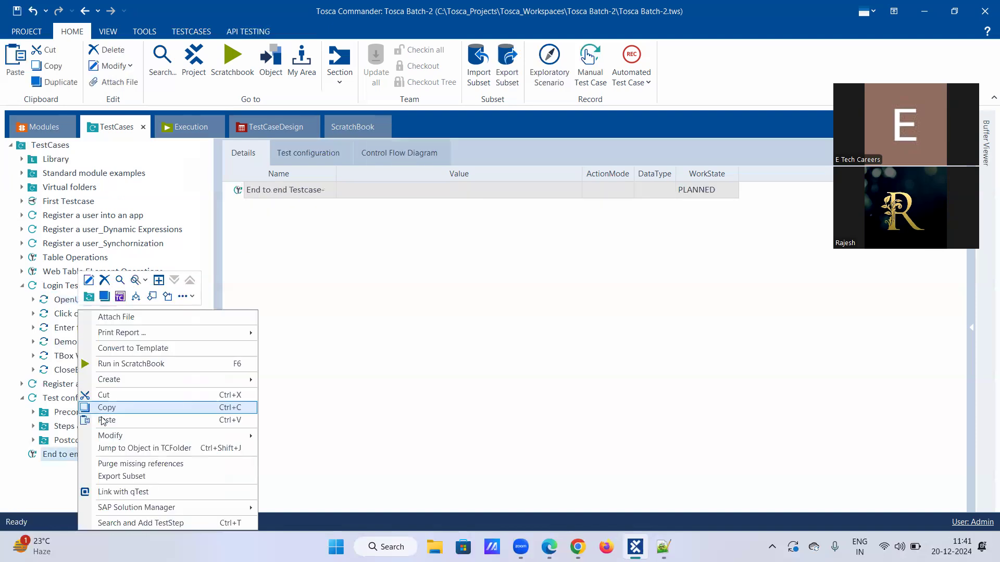
click(100, 417)
click(21, 455)
click(21, 454)
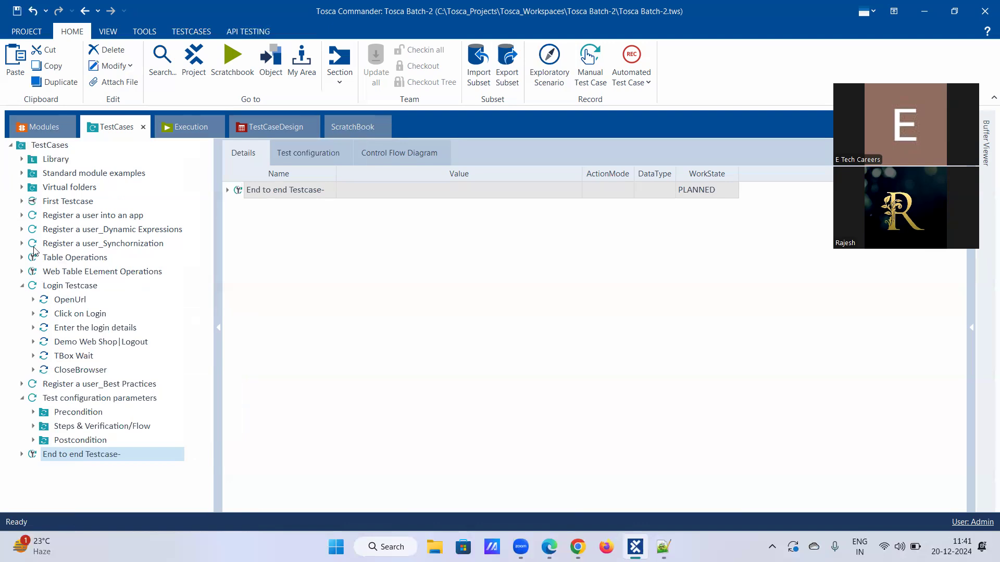
- Expand the Web Table ELement Operations test case to inspect its test steps
click(24, 271)
click(23, 272)
click(23, 271)
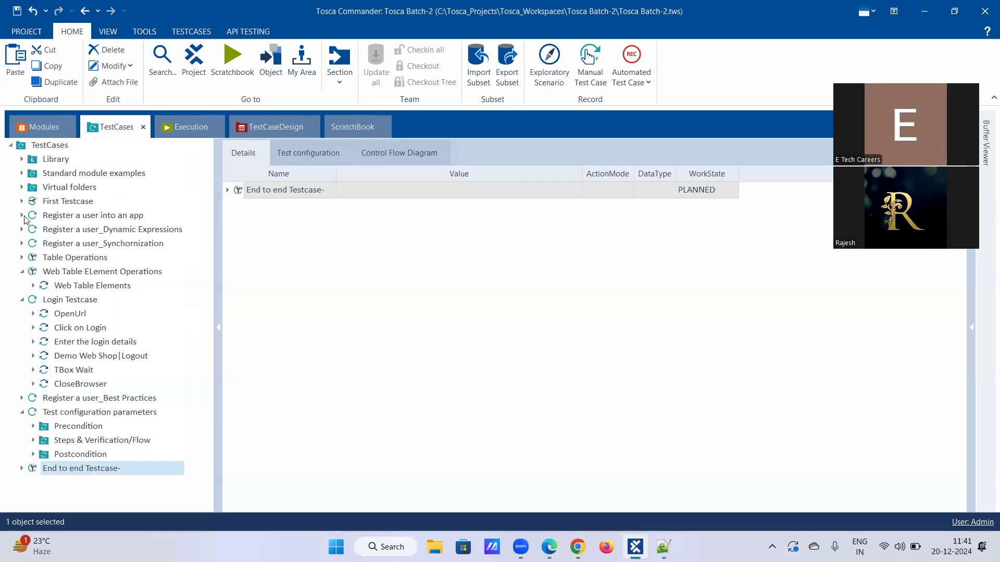
- Copy the four steps from Click on Register control through Demo Web Shop|Logout in Register a user into an app, and paste them into End to end Testcase-
click(23, 216)
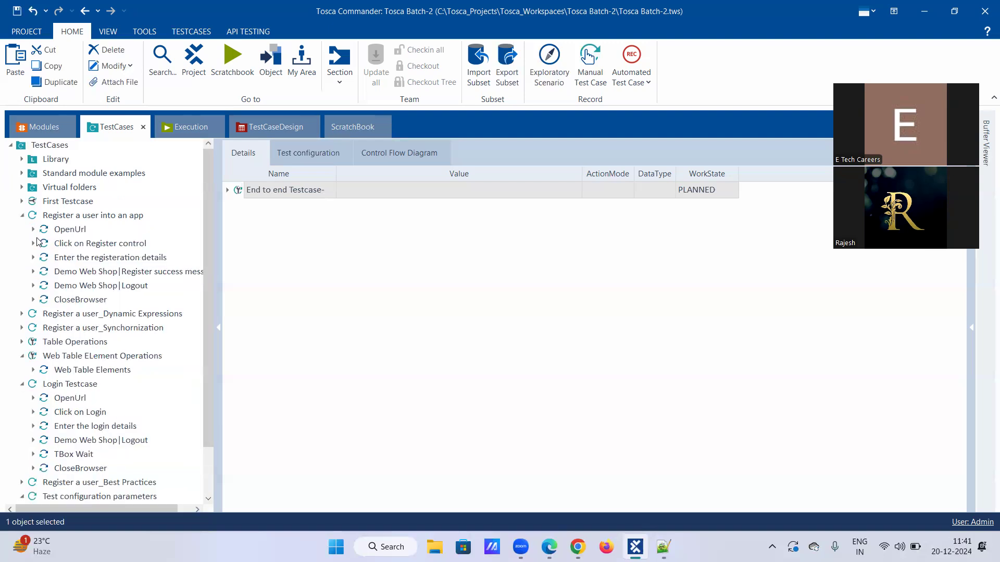
click(90, 245)
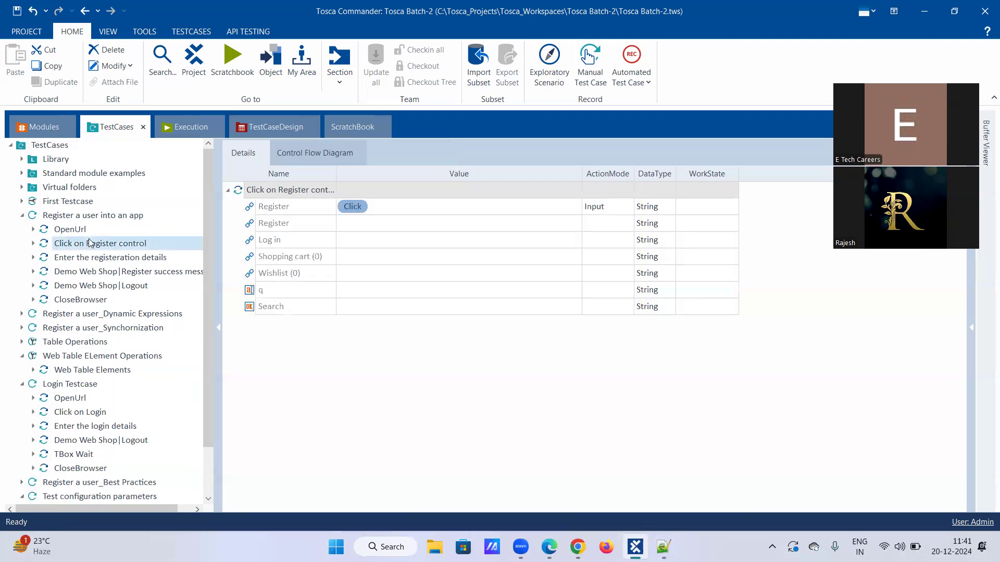
drag(94, 266, 98, 287)
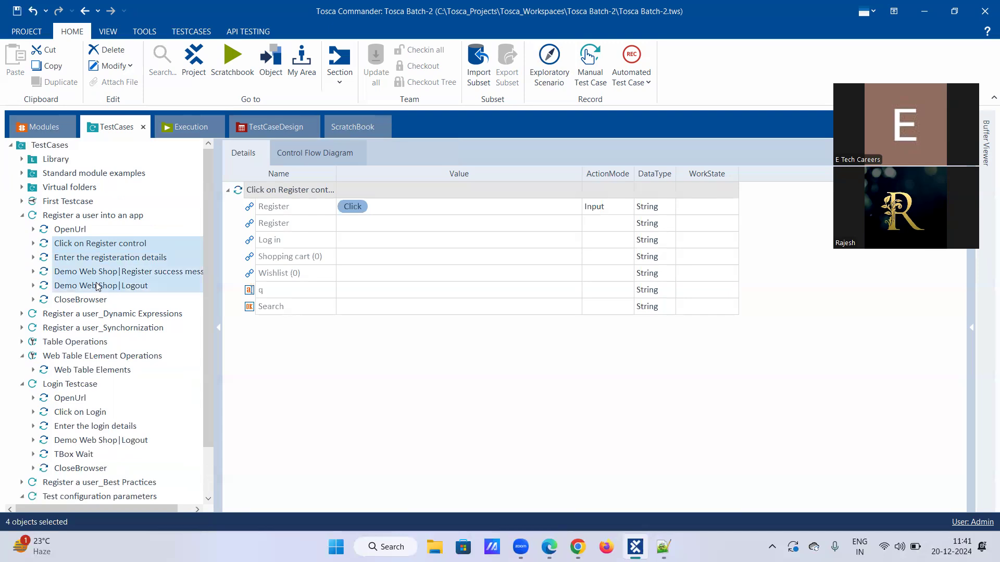
right_click(97, 287)
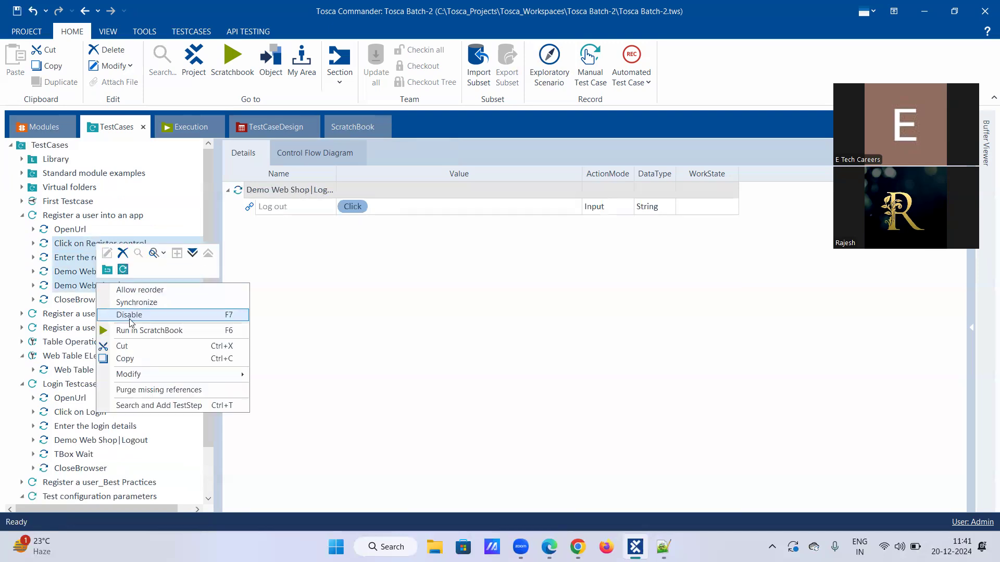
click(127, 360)
scroll(114, 353, down, 2)
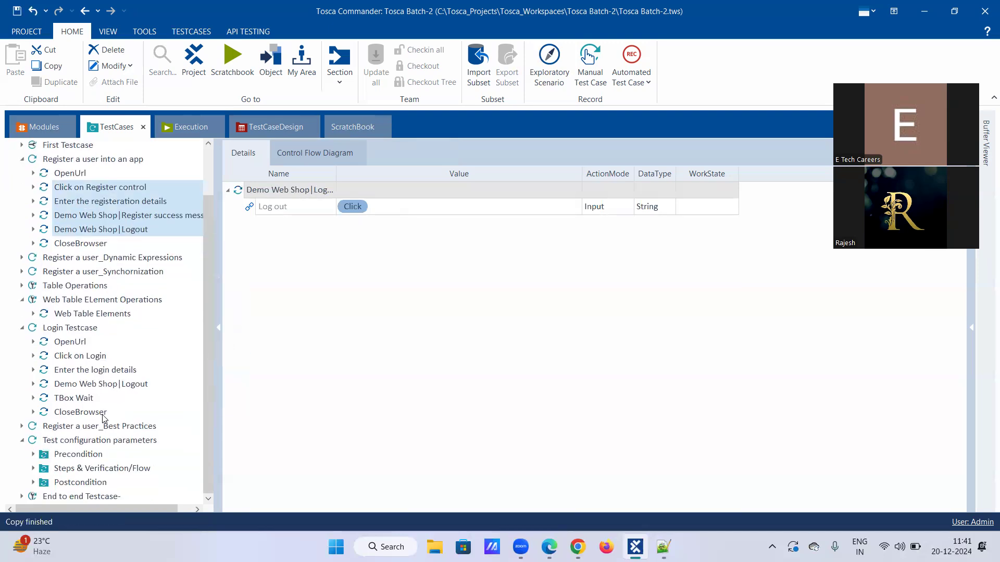
click(22, 496)
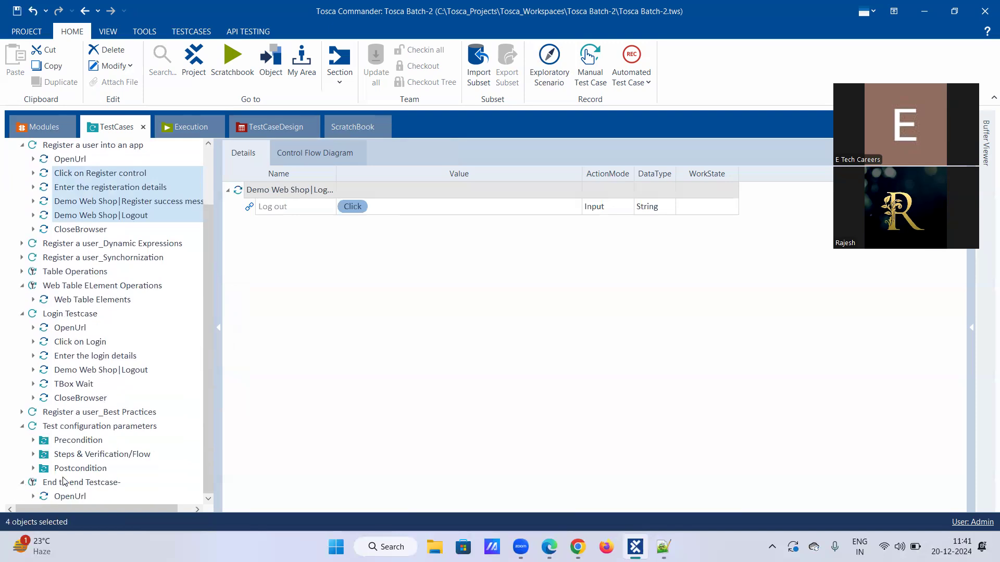
right_click(73, 483)
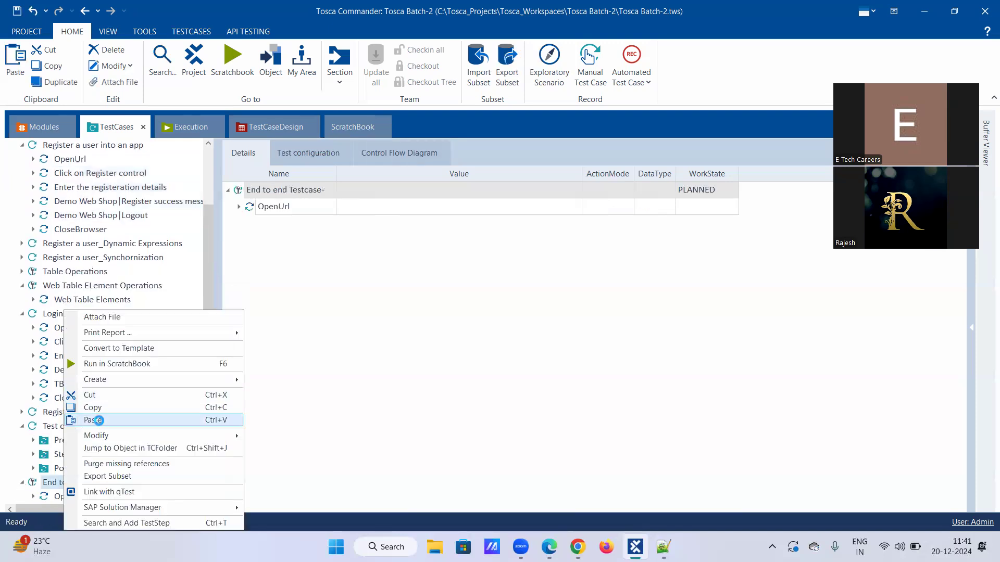
click(97, 419)
scroll(101, 425, down, 2)
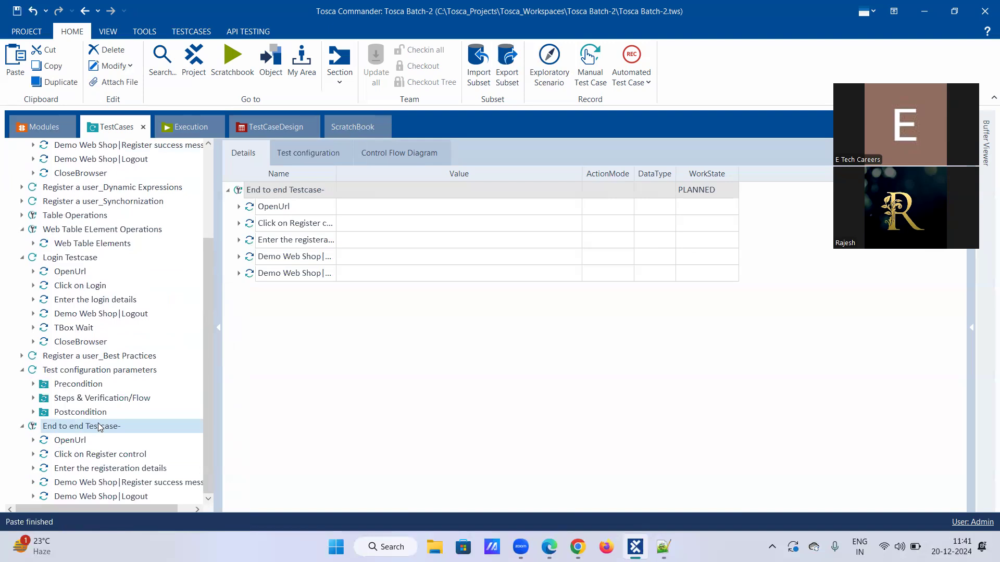
- Create a new test step folder in End to end Testcase-
click(88, 457)
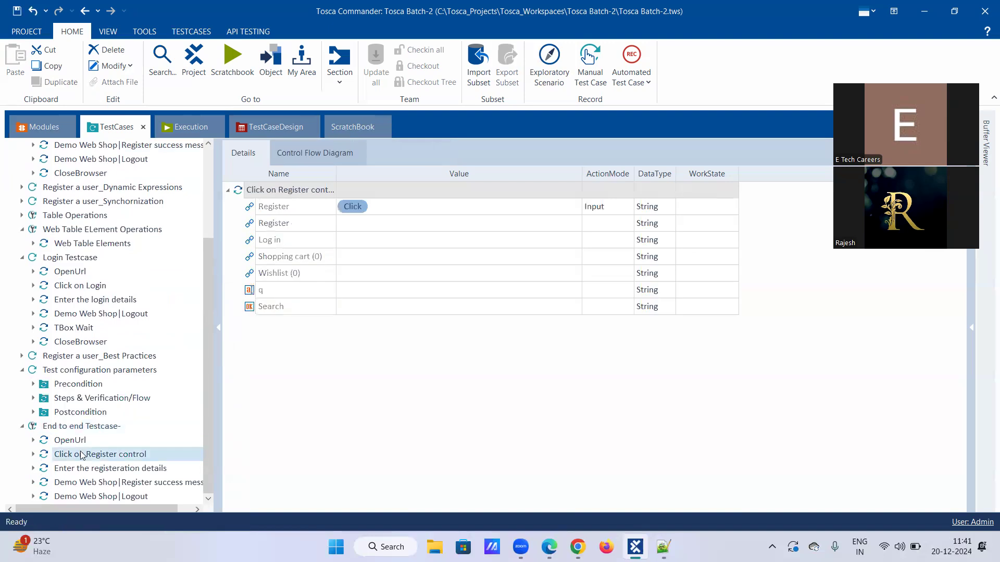
right_click(77, 429)
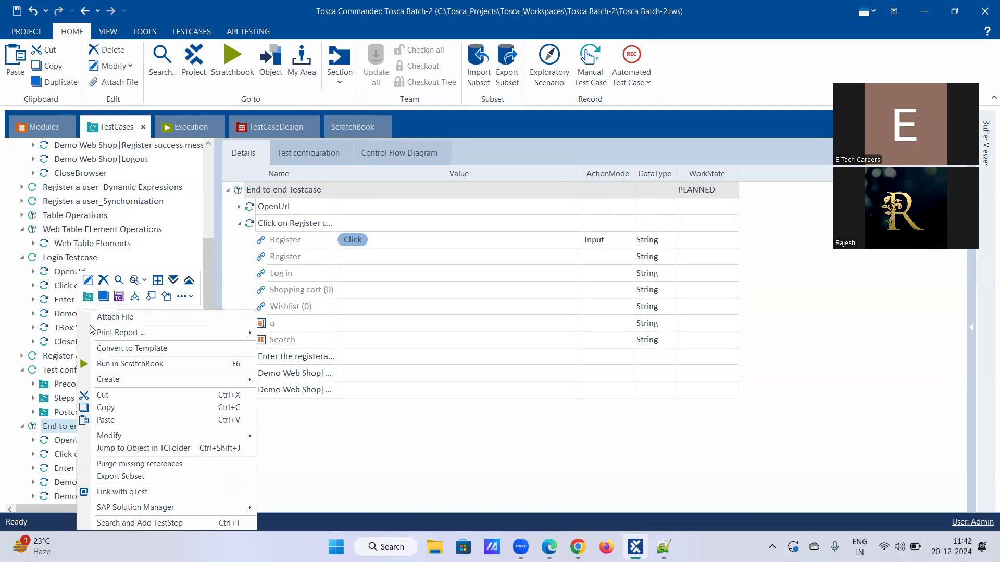
mouse_move(92, 335)
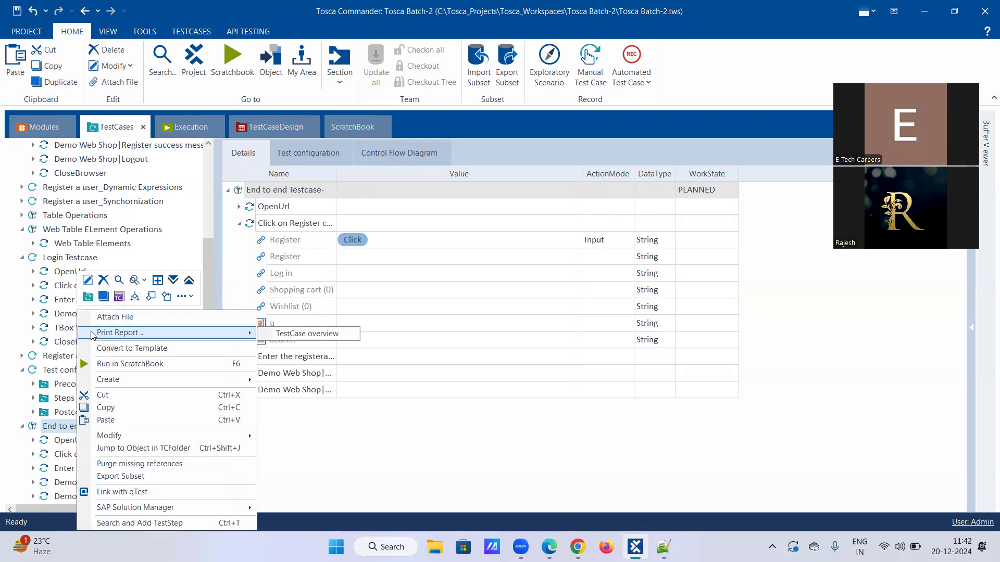
click(88, 297)
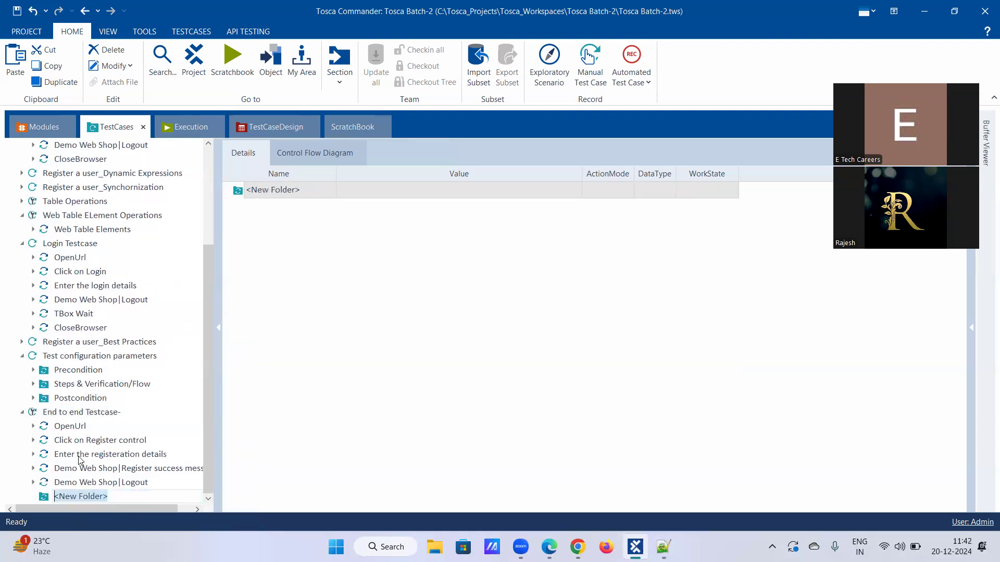
- Move the four steps from Click on Register control through Demo Web Shop|Logout in End to end Testcase- into its new folder
click(82, 443)
drag(81, 442, 88, 484)
right_click(89, 485)
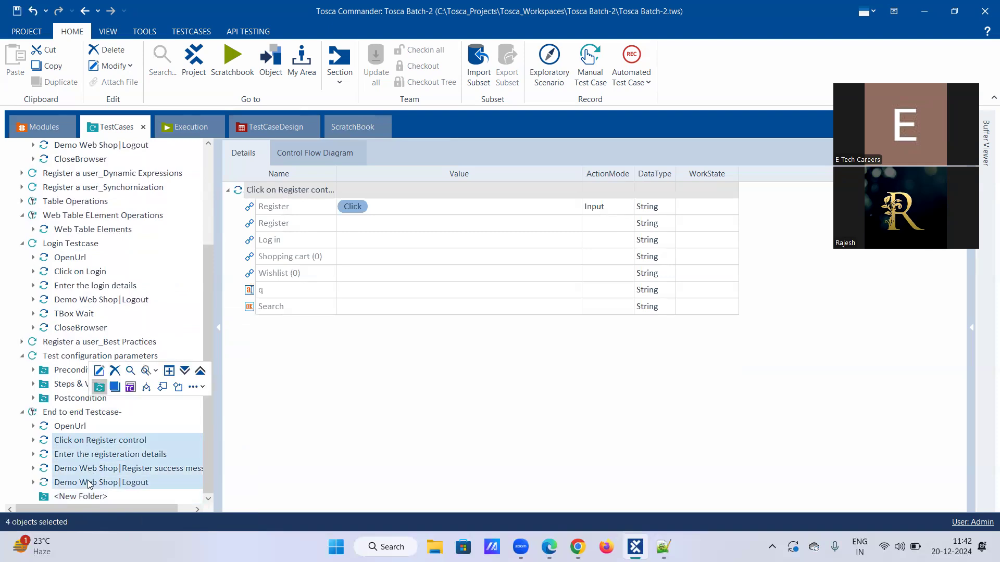
click(114, 464)
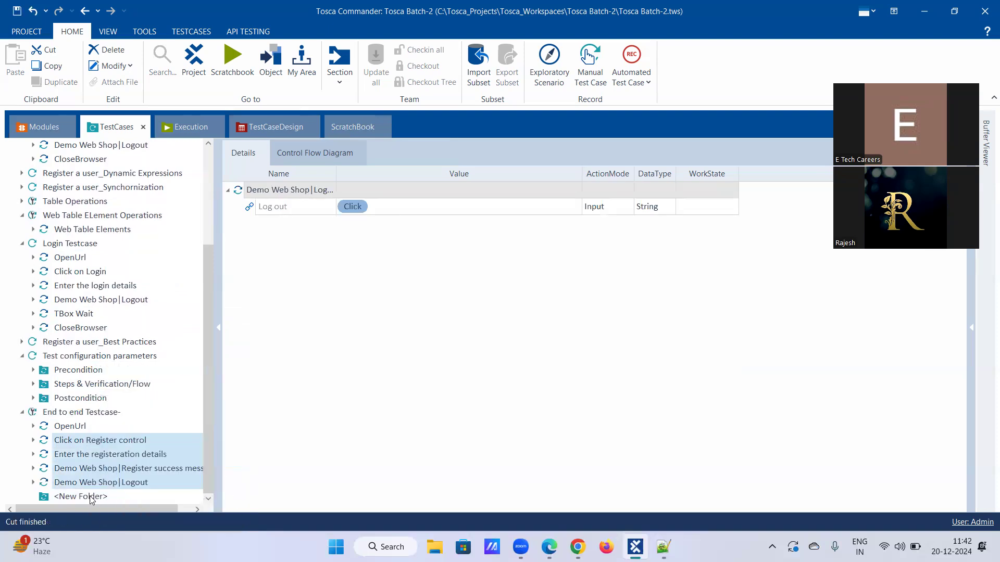
right_click(99, 497)
click(128, 464)
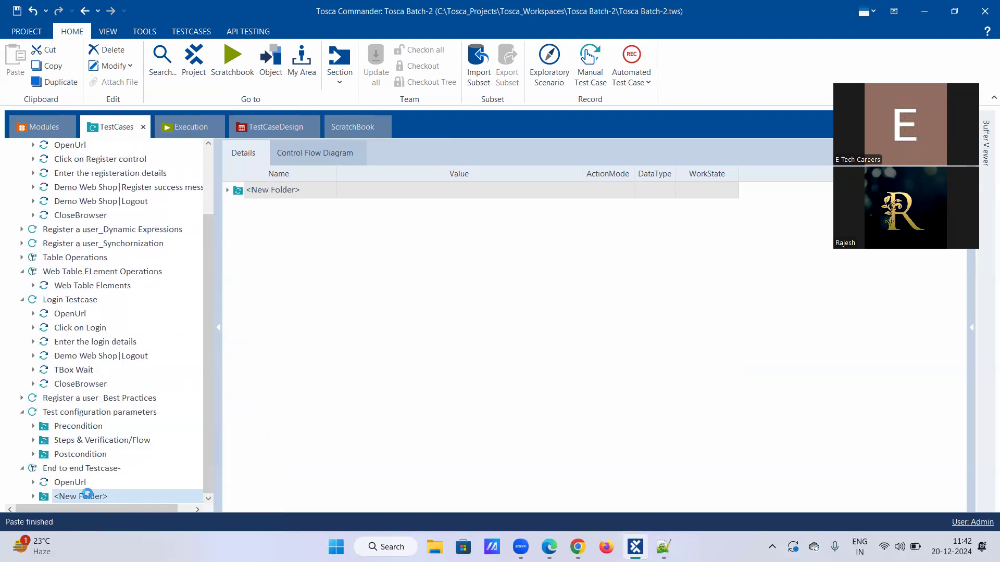
- Rename the new folder in End to end Testcase- to "Register a user"
right_click(82, 495)
click(99, 359)
text(Register a user)
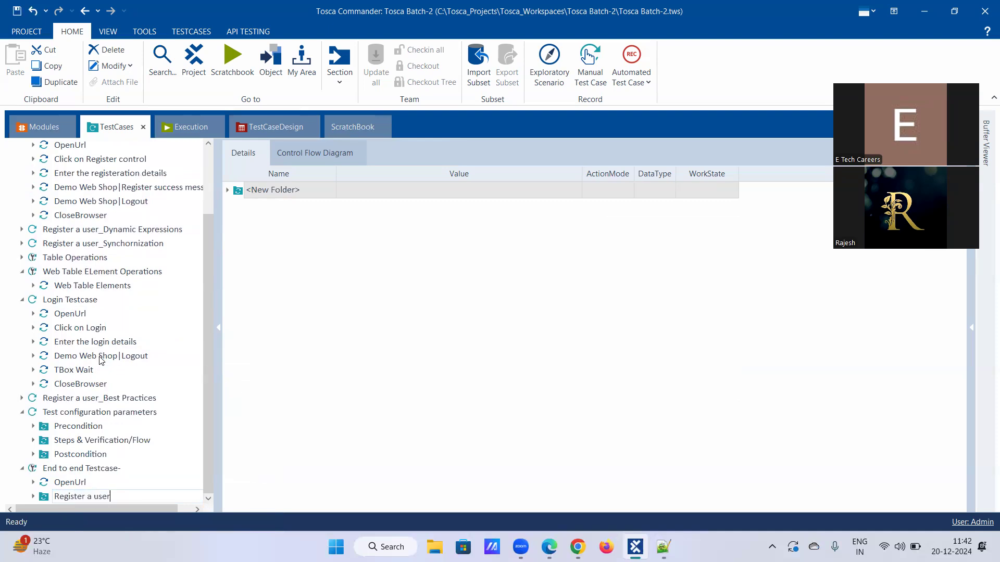
key(Return)
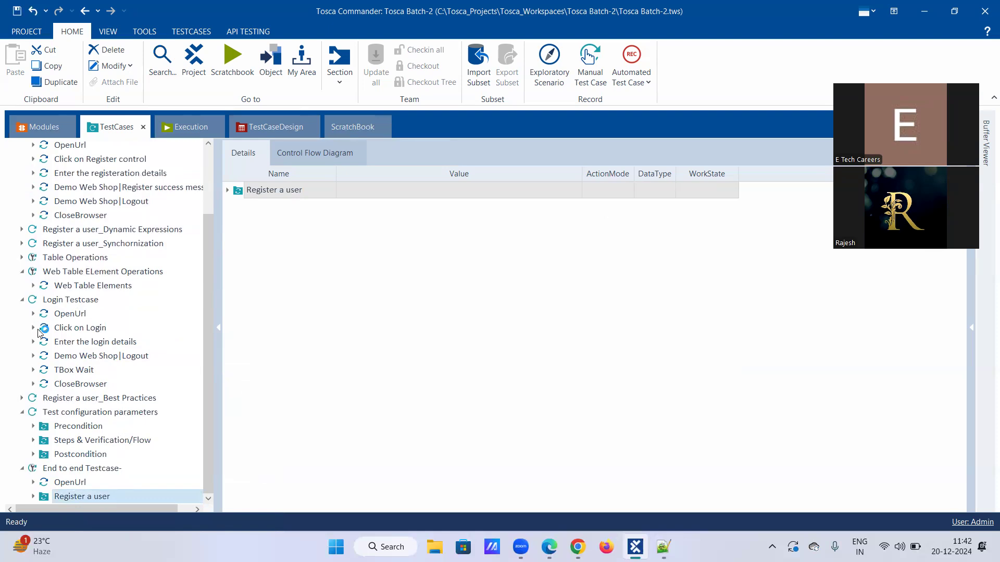
- Copy the Click on Login and Enter the login details steps from Login Testcase and paste them into End to end Testcase-
click(64, 329)
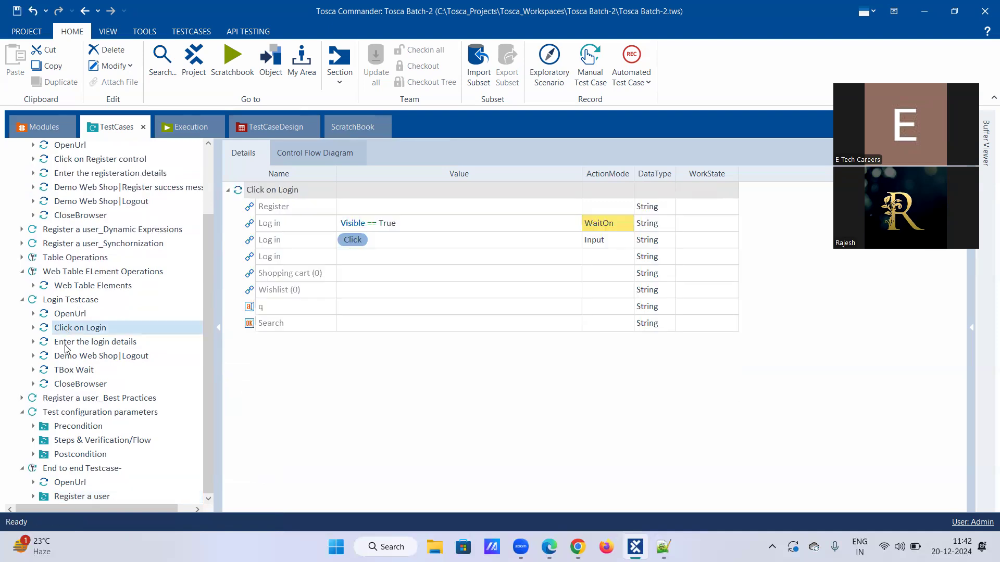
click(66, 346)
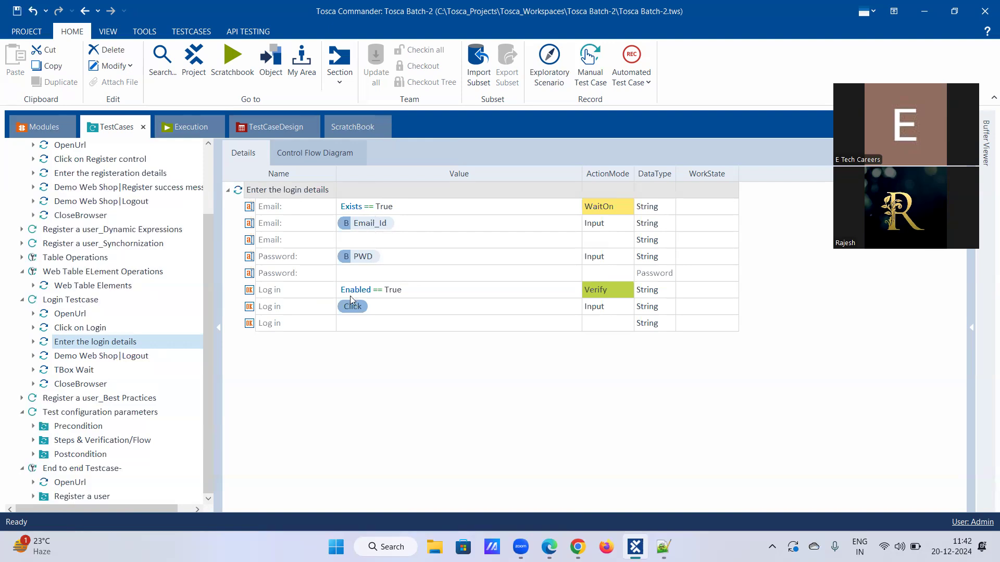
click(72, 330)
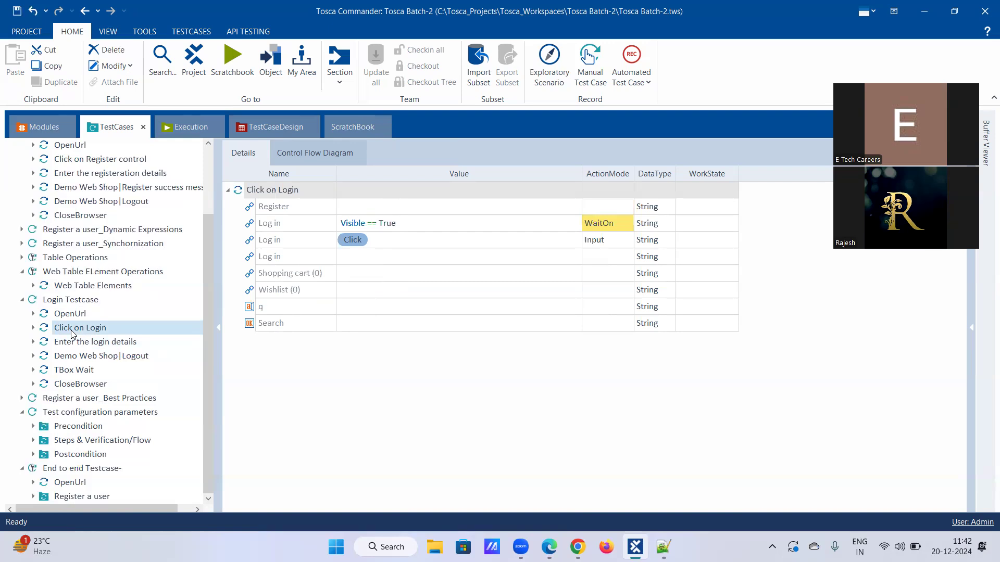
click(74, 342)
right_click(74, 342)
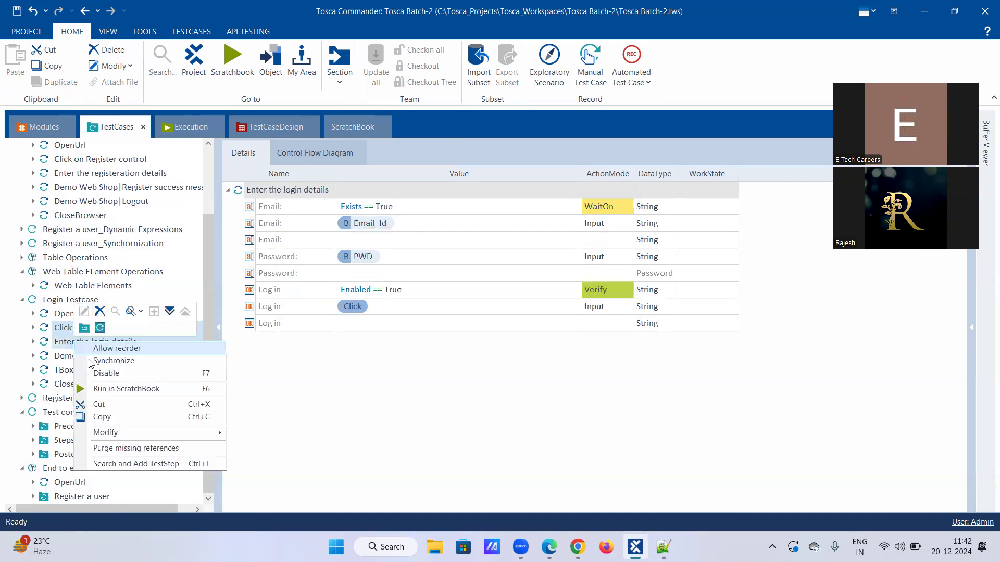
click(102, 418)
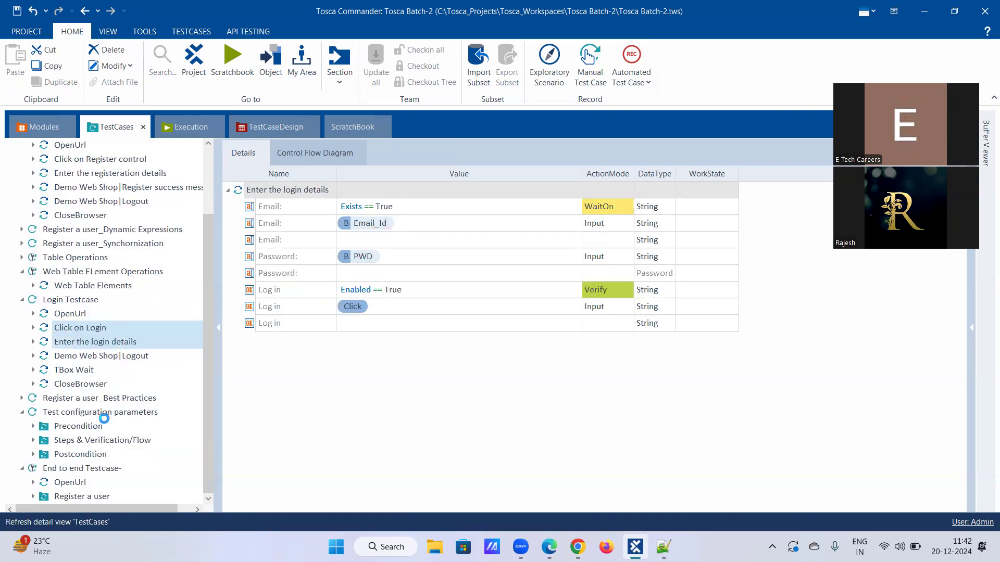
right_click(79, 468)
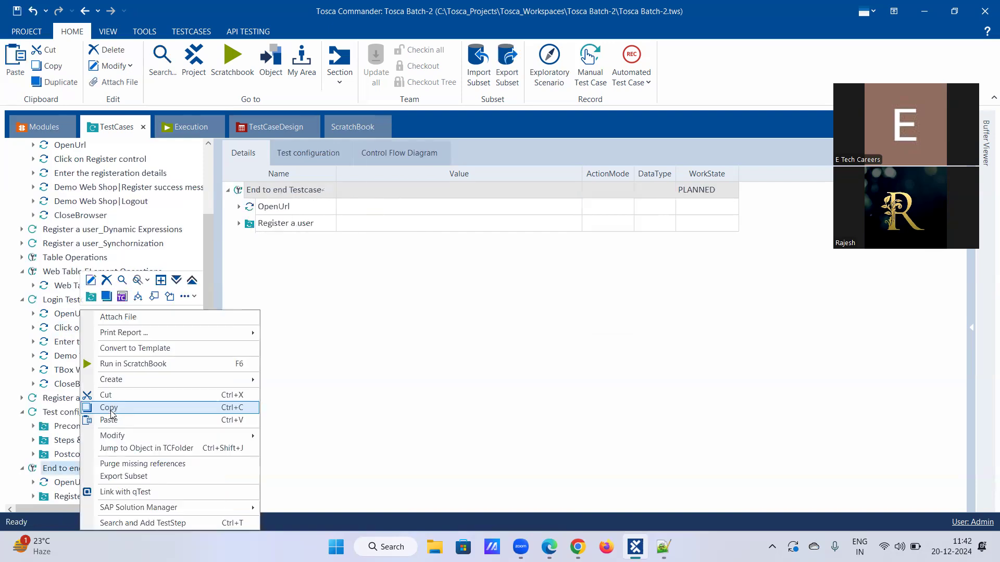
click(122, 420)
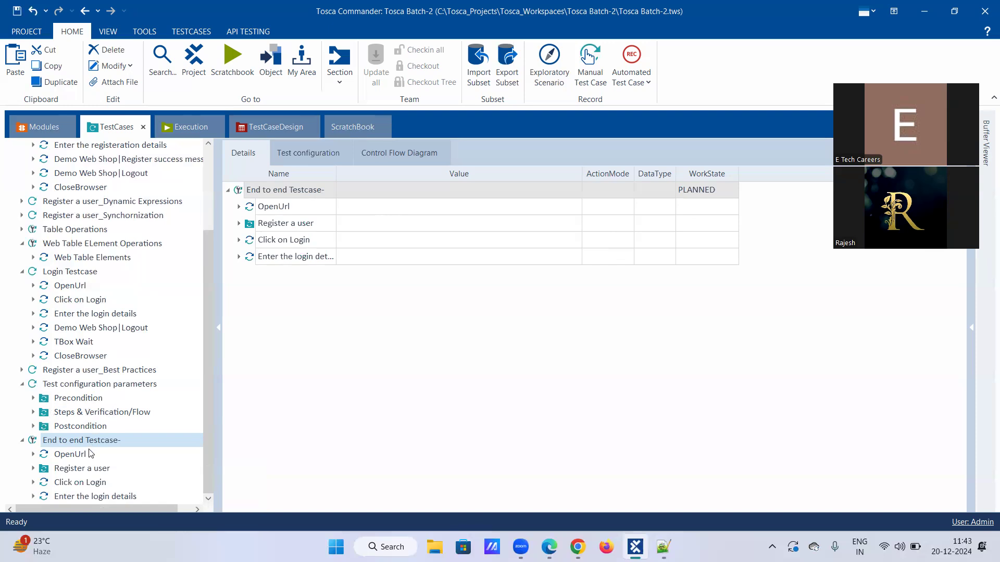
- Rename the end-to-end test case to "End to end Testcase-Cellphones"
right_click(104, 438)
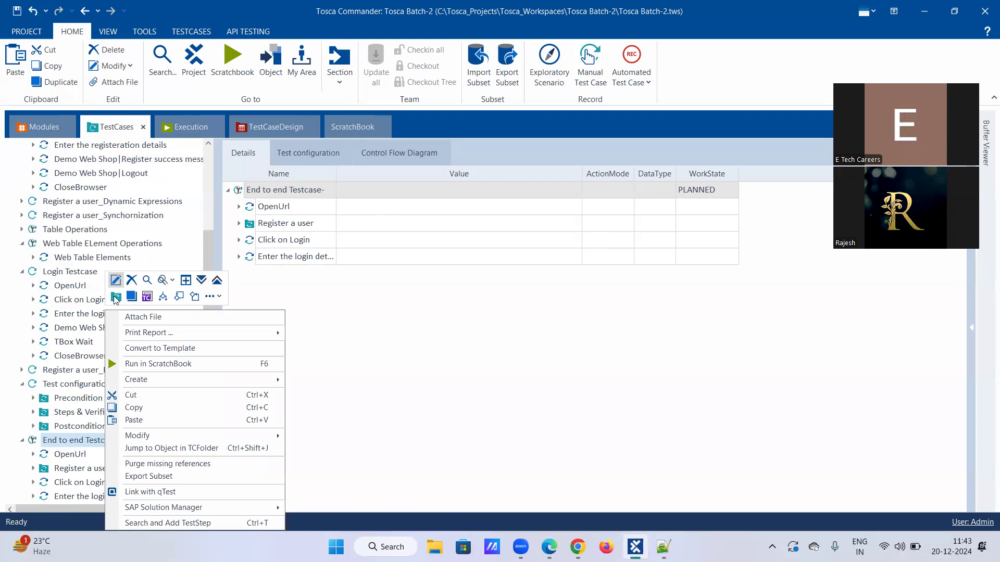
click(116, 282)
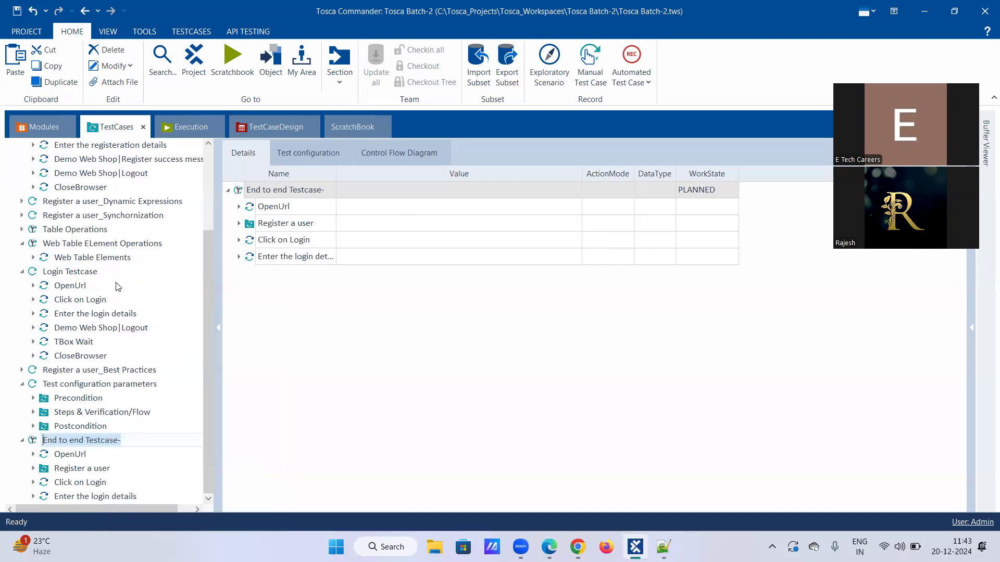
key(End)
text(Cellp)
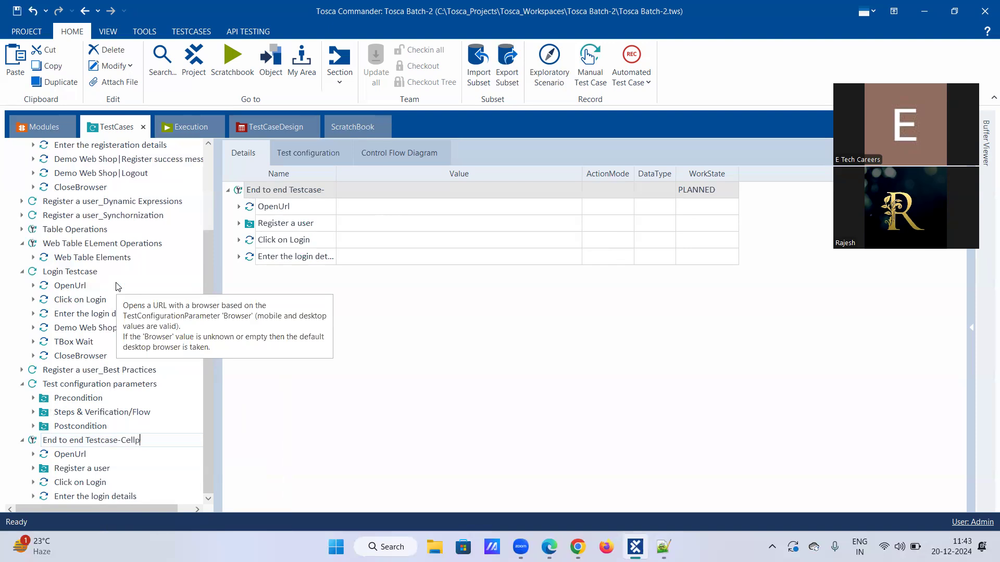
text(j)
key(BackSpace)
text(hones)
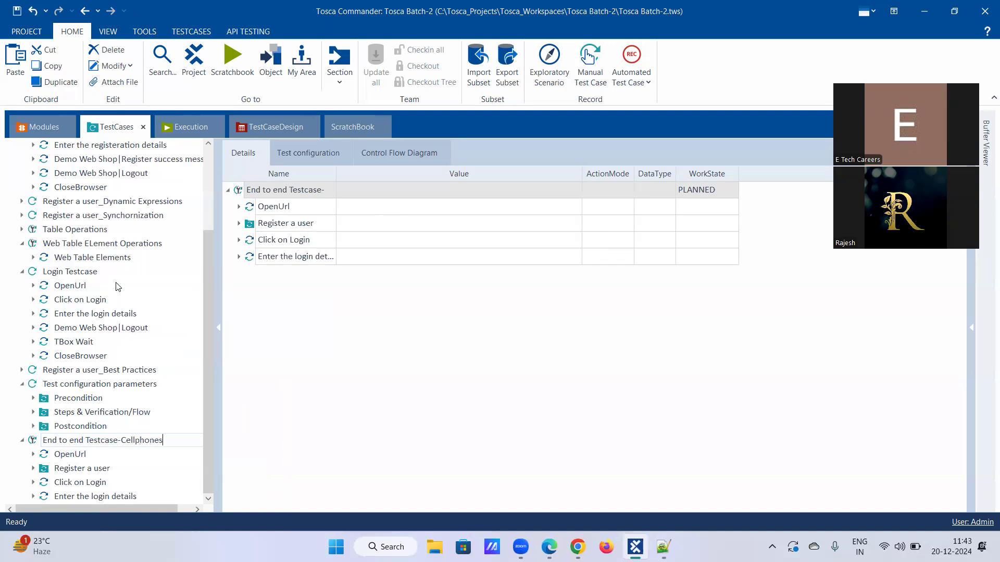
key(Return)
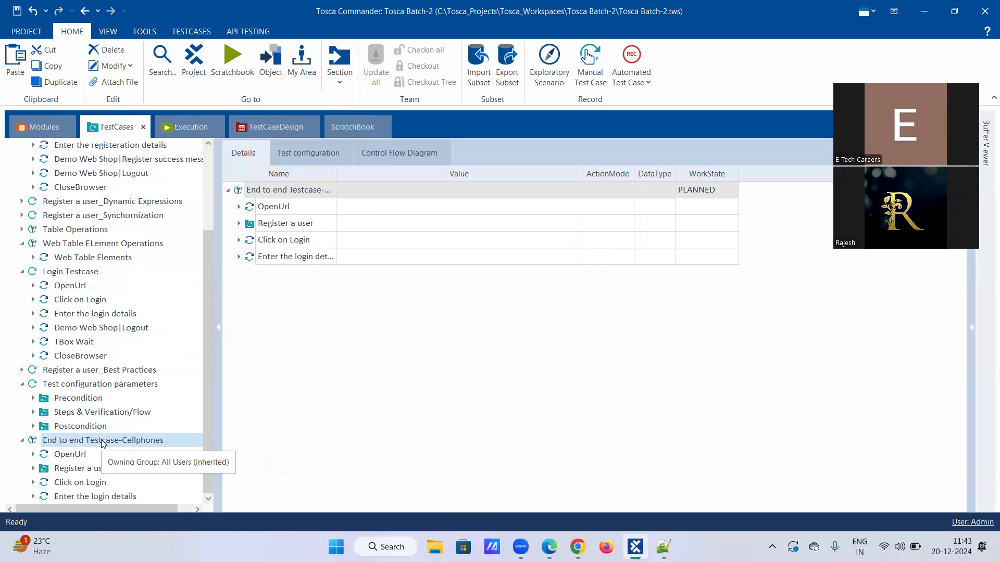
- Delete the <New ReusableTestStepBlock> containing OpenUrl from the Library
scroll(93, 271, up, 3)
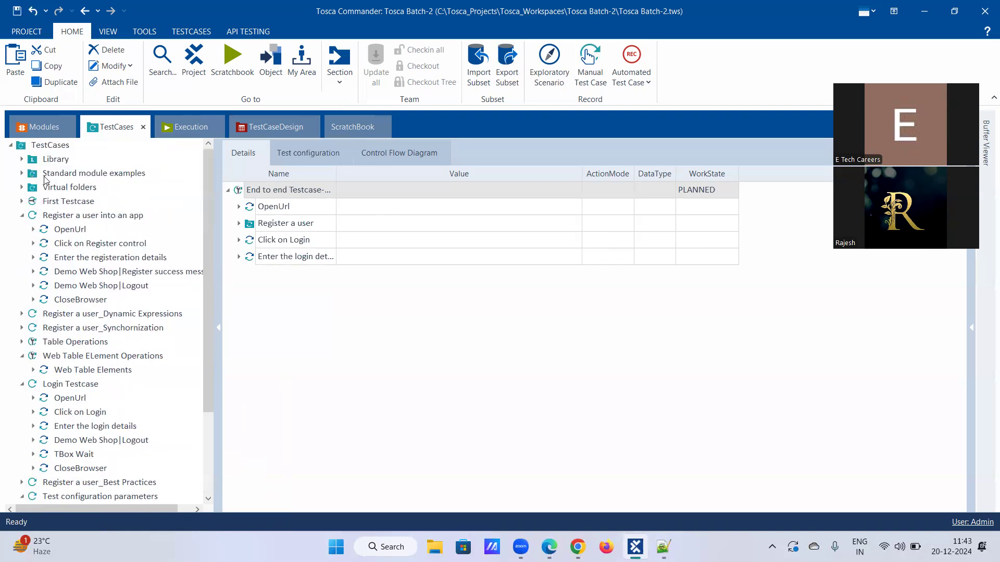
click(22, 159)
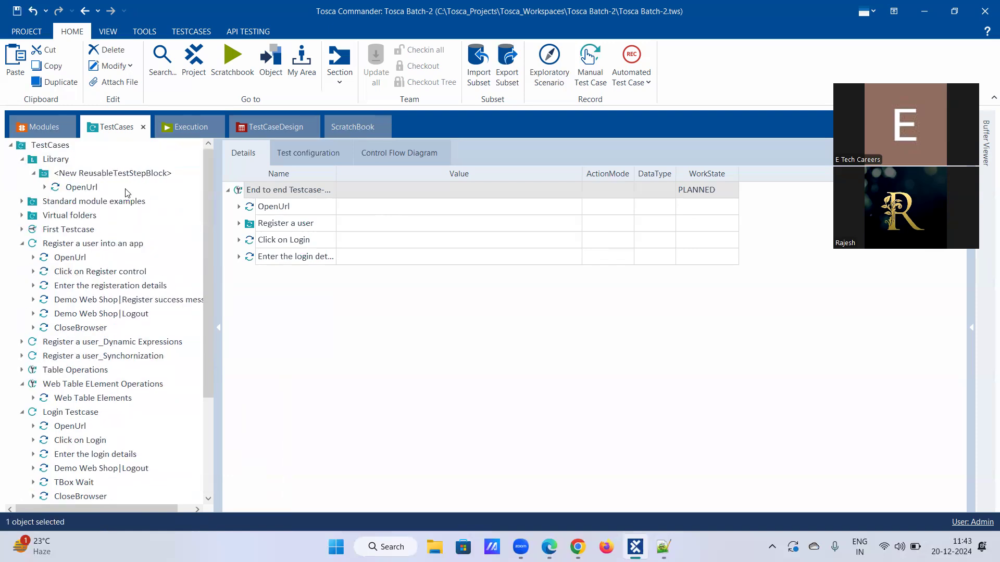
right_click(83, 177)
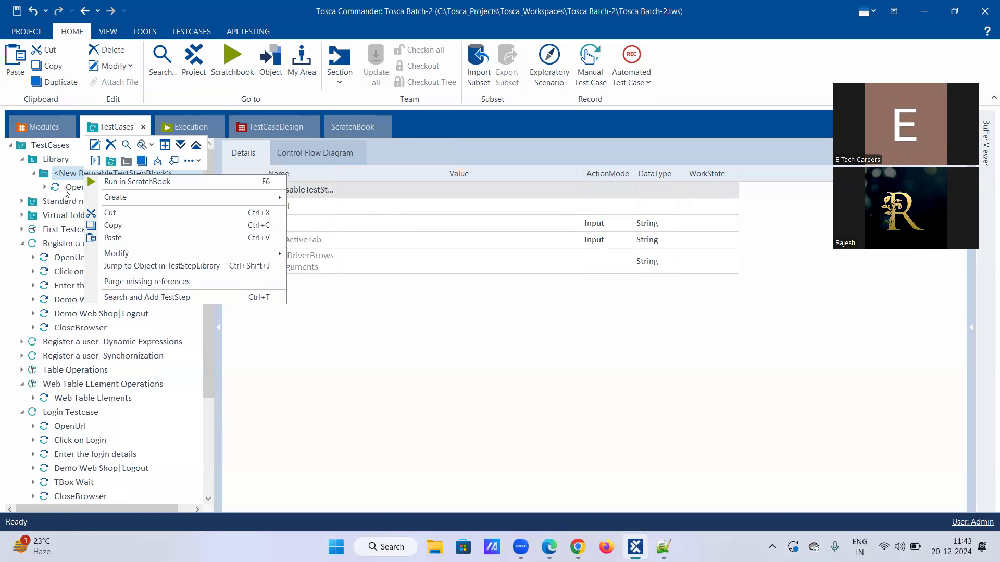
click(47, 179)
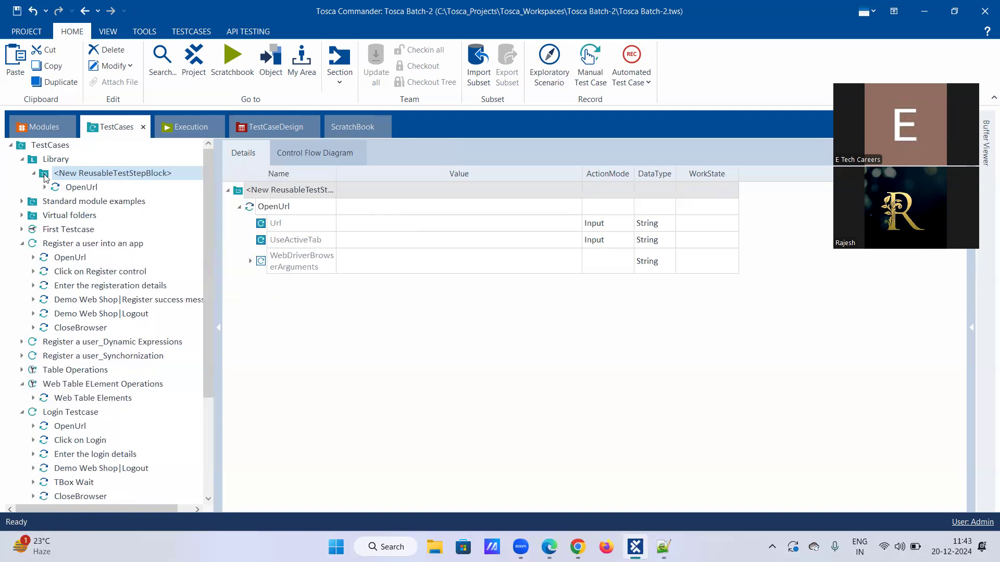
right_click(78, 172)
click(103, 139)
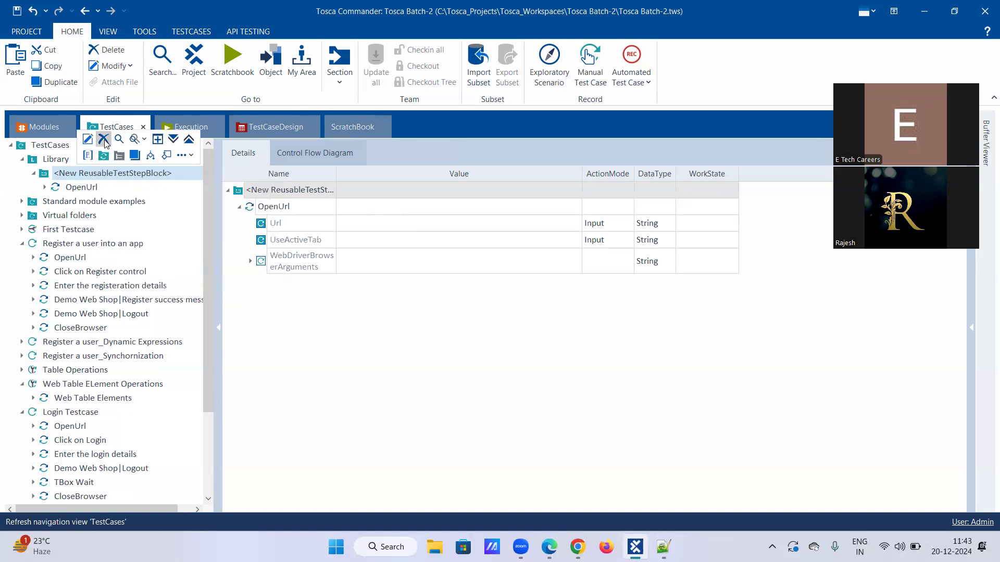
scroll(116, 334, down, 3)
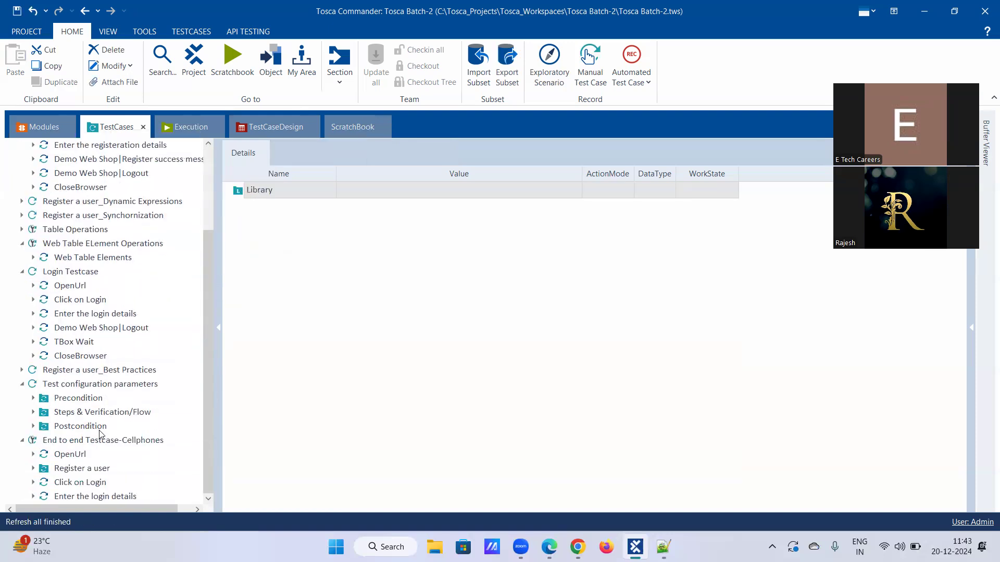
- Move the OpenUrl step of End to end Testcase-Cellphones into the Library as a reusable test step block and expand the block
click(70, 456)
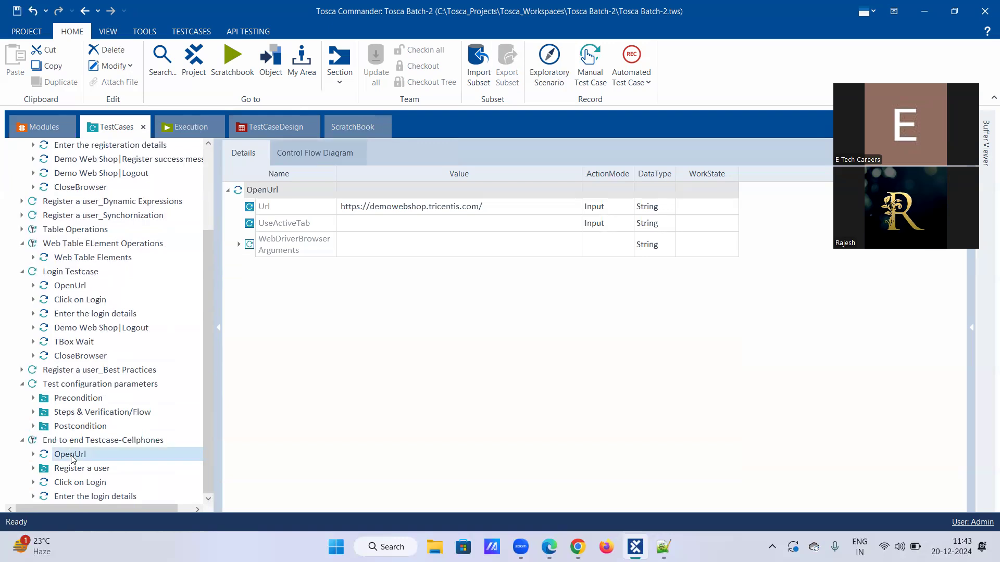
drag(72, 458, 50, 159)
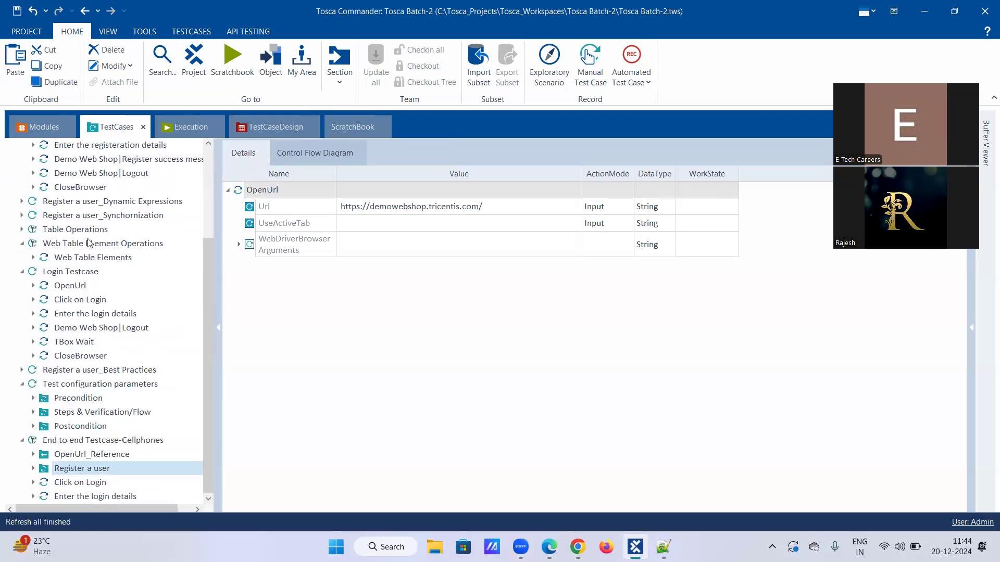
click(33, 174)
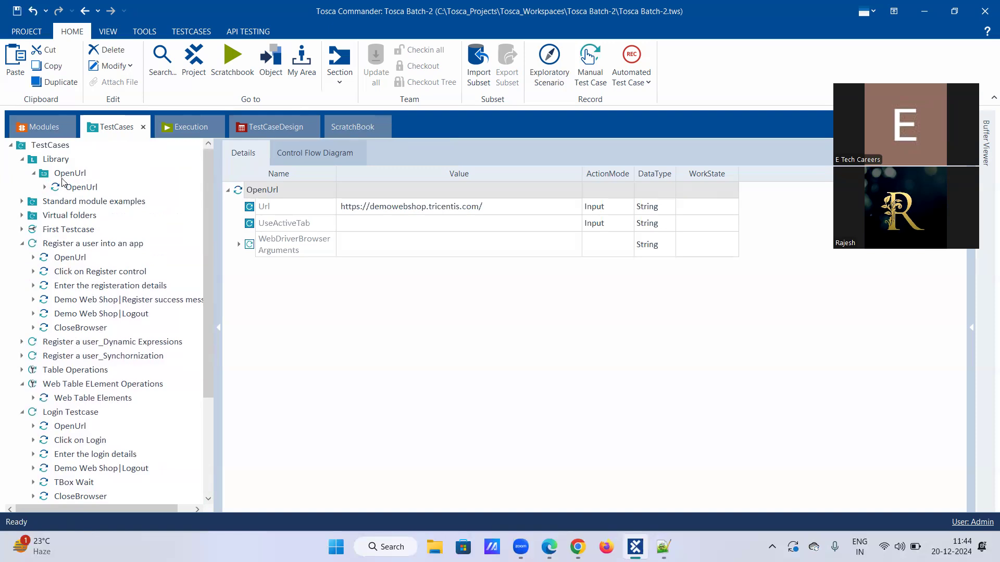
- Try to delete the reusable OpenUrl block from the Library
right_click(58, 171)
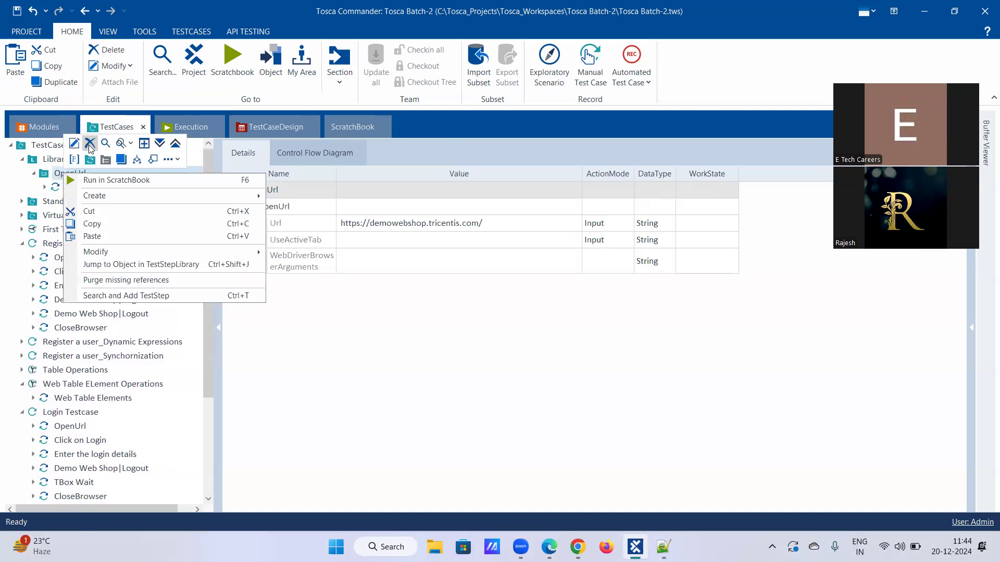
click(90, 143)
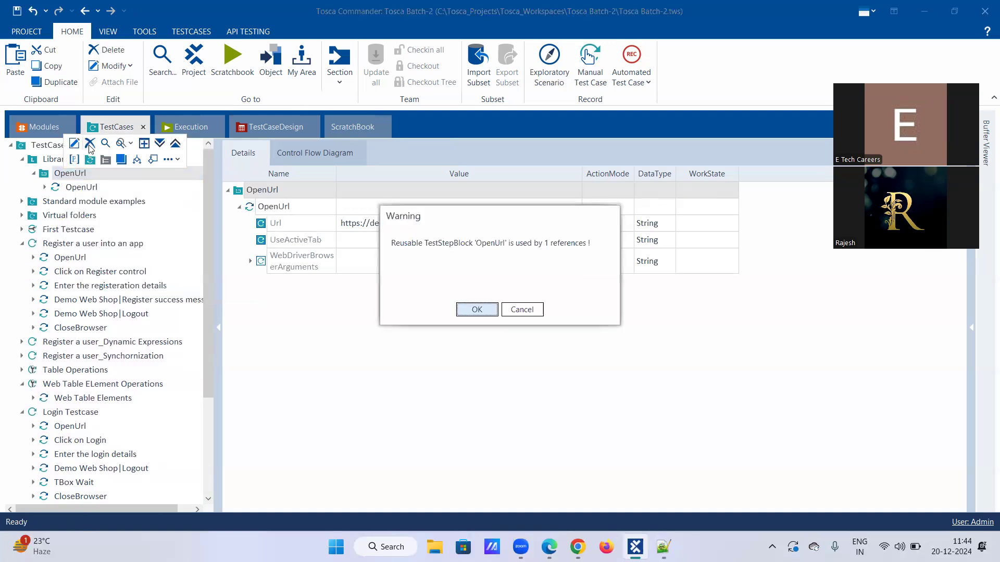
click(533, 311)
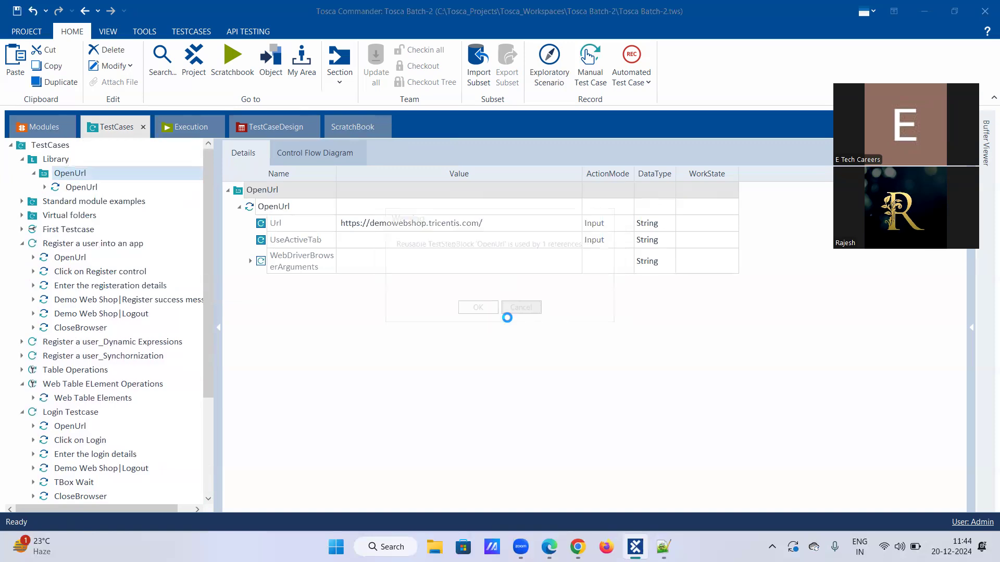
- Expand OpenUrl_Reference in End to end Testcase-Cellphones and trace it to its reusable test step block in the Library
scroll(138, 439, down, 3)
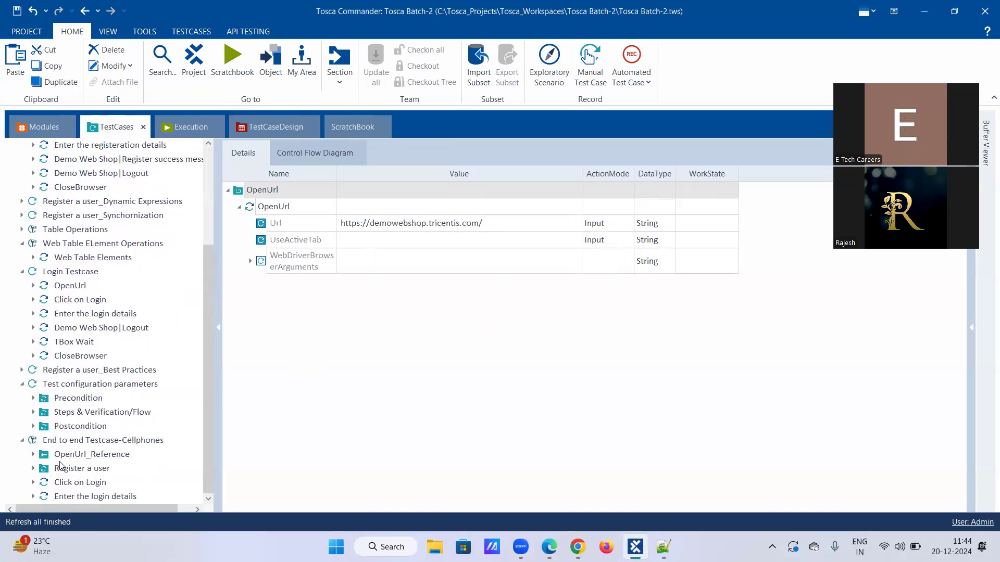
click(34, 455)
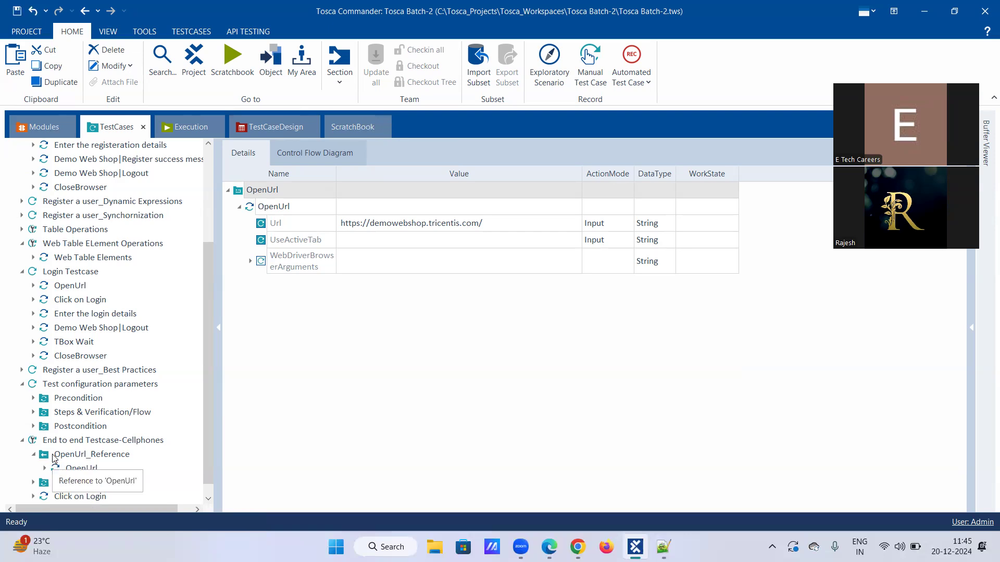
right_click(67, 455)
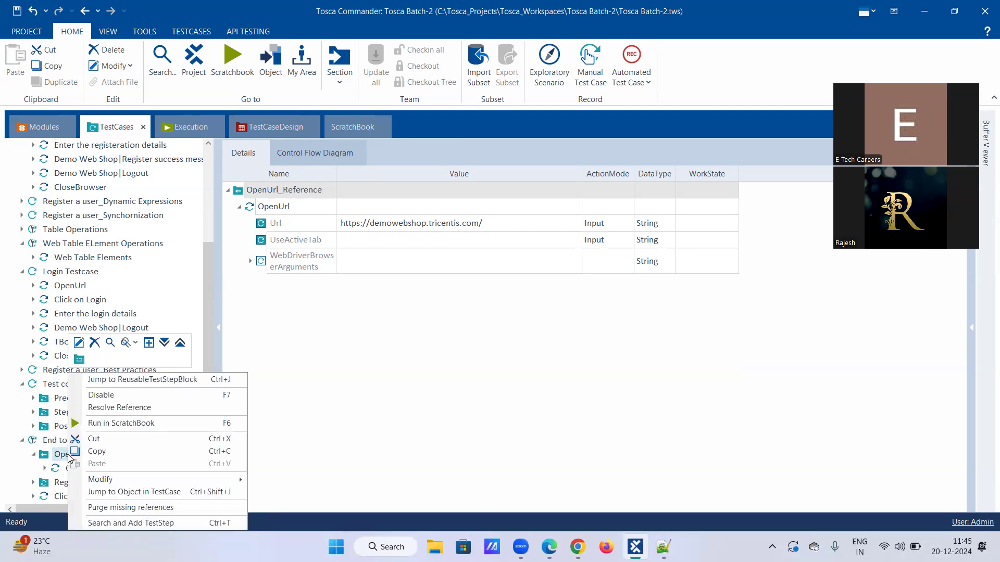
click(107, 380)
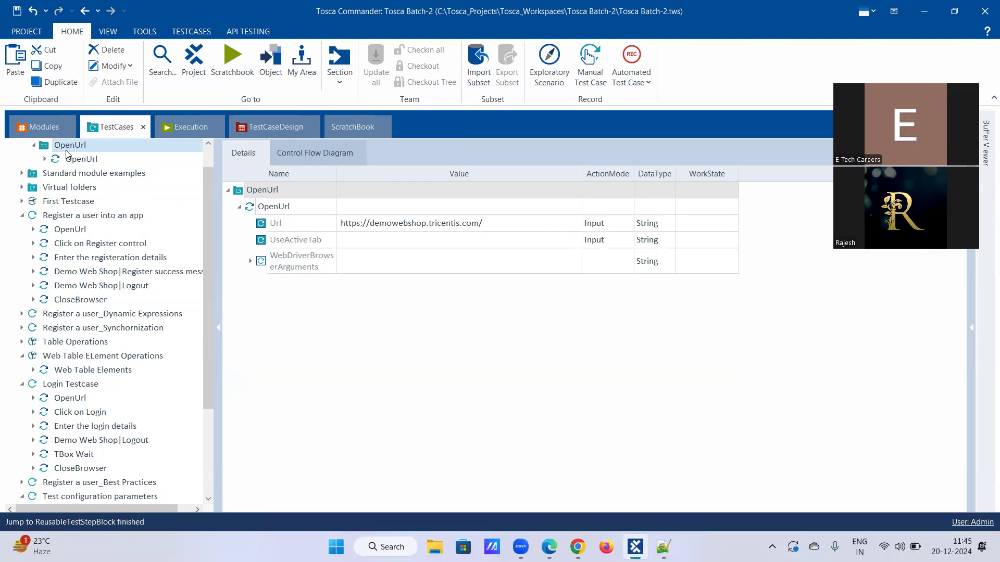
scroll(42, 364, down, 3)
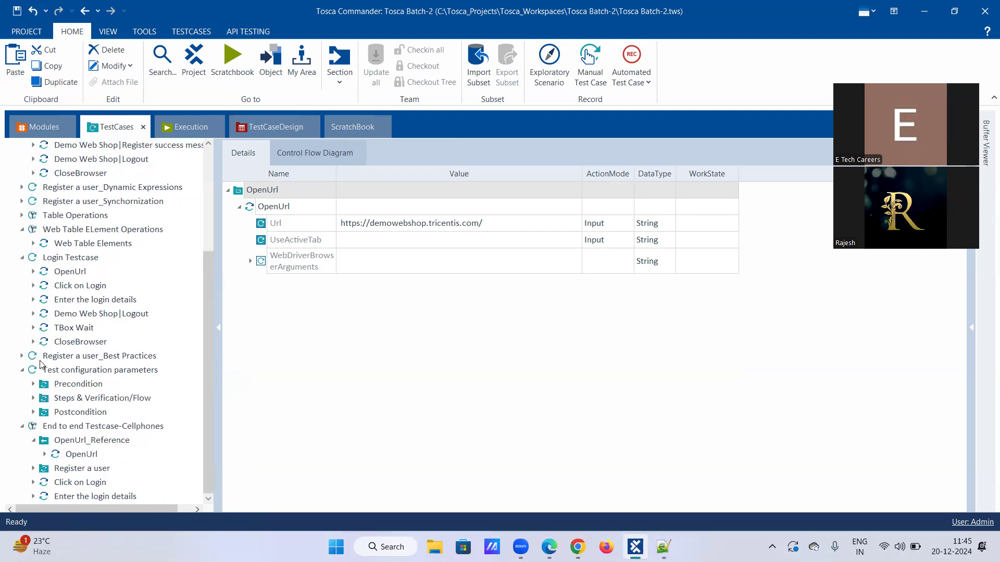
scroll(41, 364, up, 4)
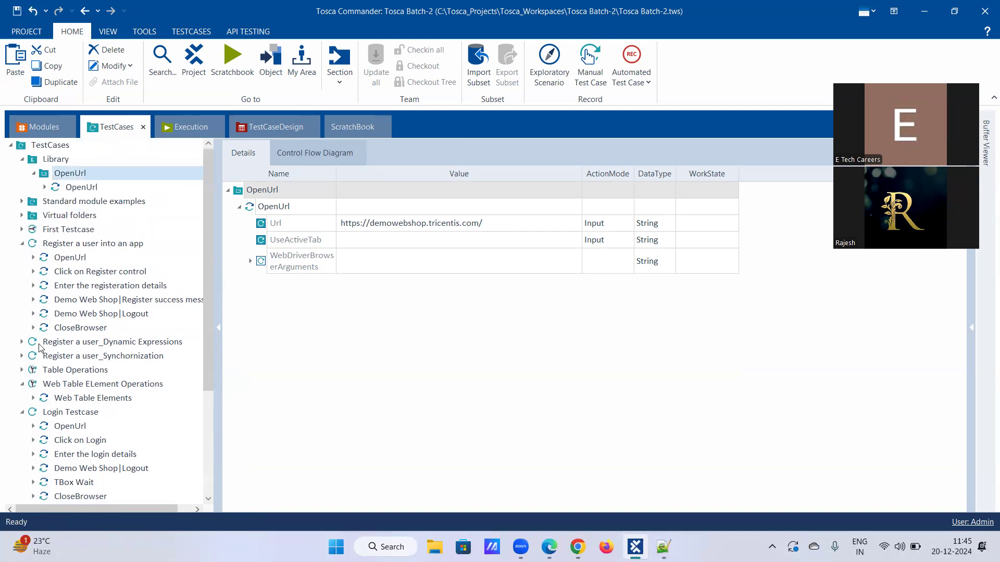
scroll(29, 385, down, 4)
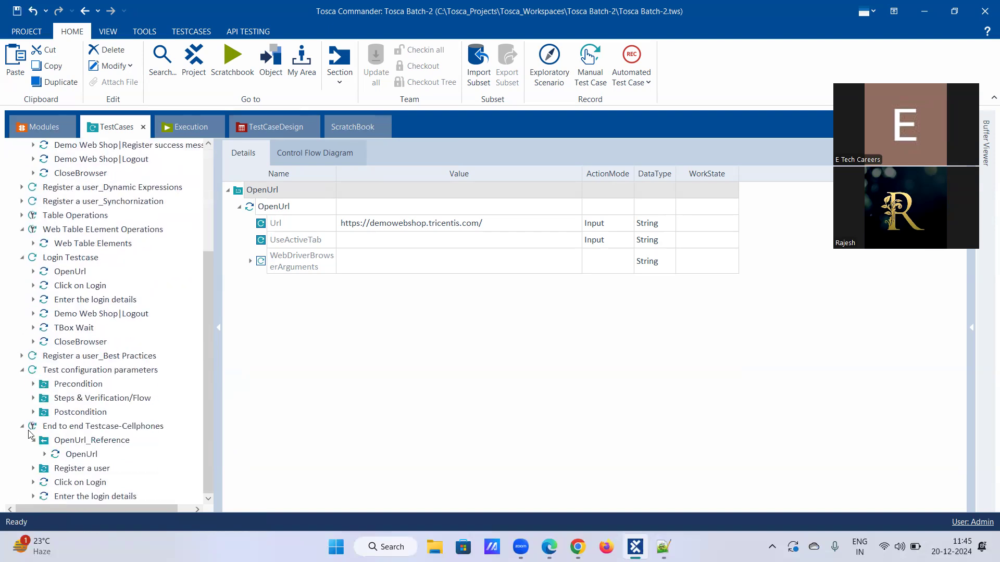
- Make Click on Register control from the Cellphones Register a user folder a reusable Library block and check the block and its reference
click(35, 469)
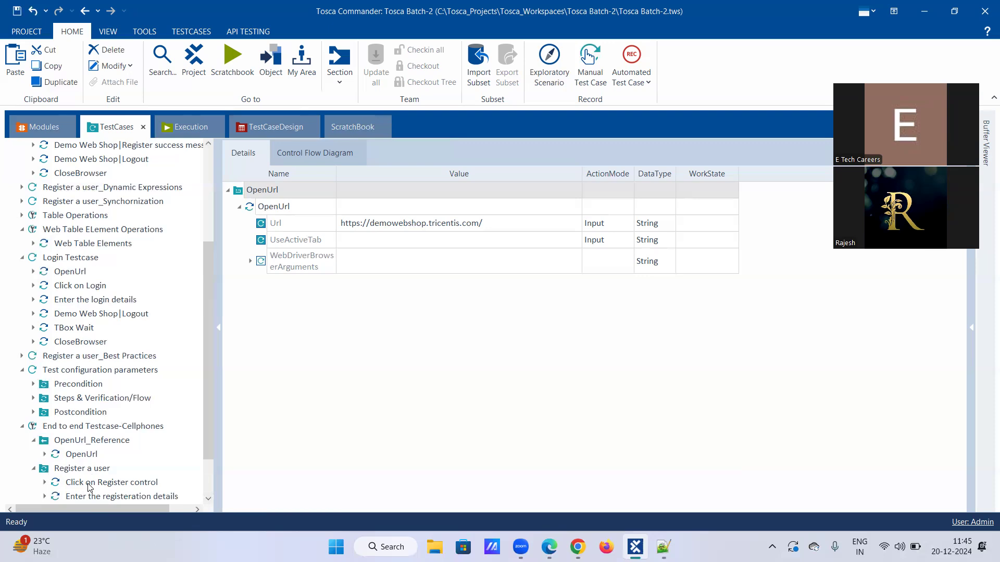
click(89, 483)
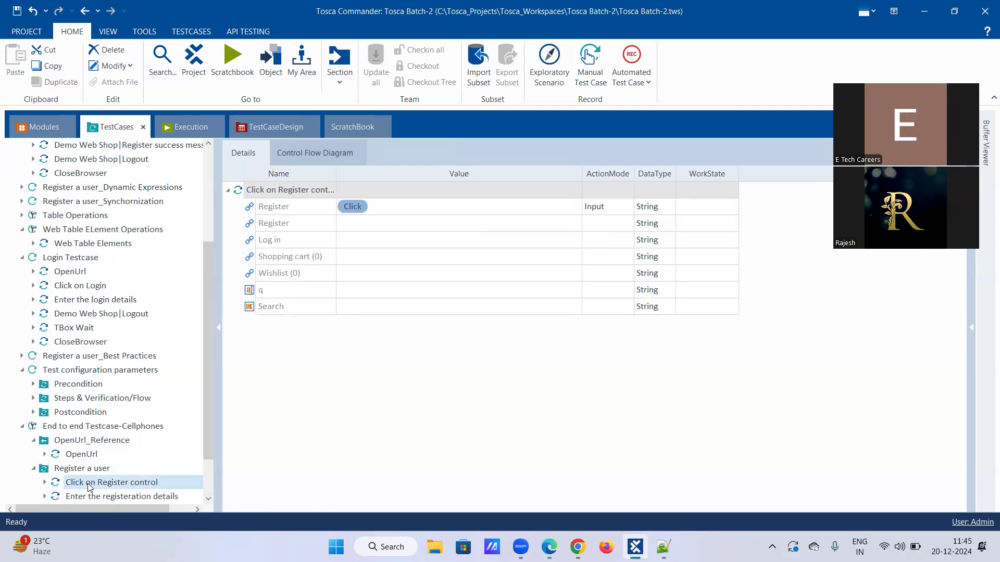
drag(90, 487, 53, 161)
scroll(59, 341, up, 5)
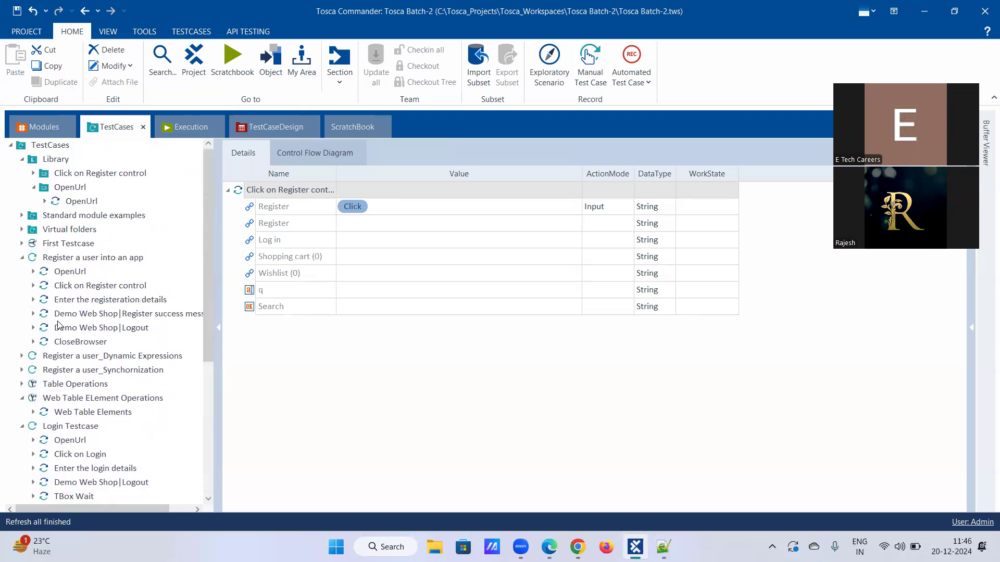
click(34, 174)
click(34, 174)
scroll(104, 437, down, 5)
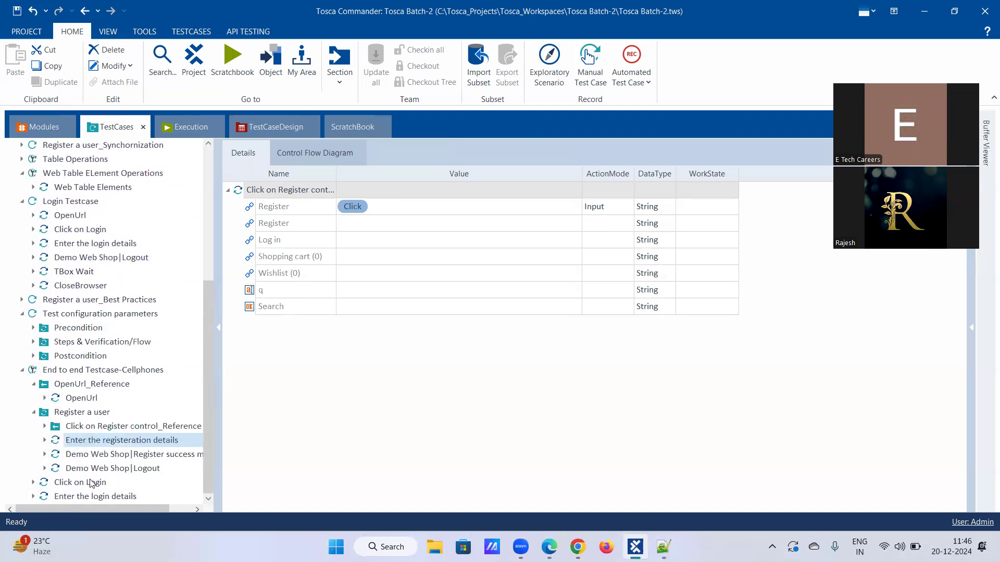
click(45, 427)
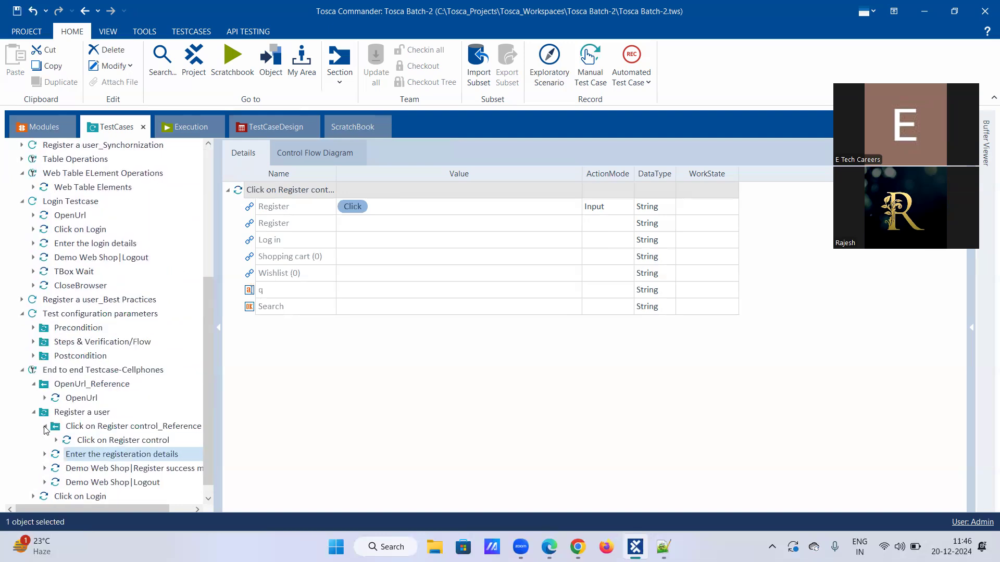
click(45, 427)
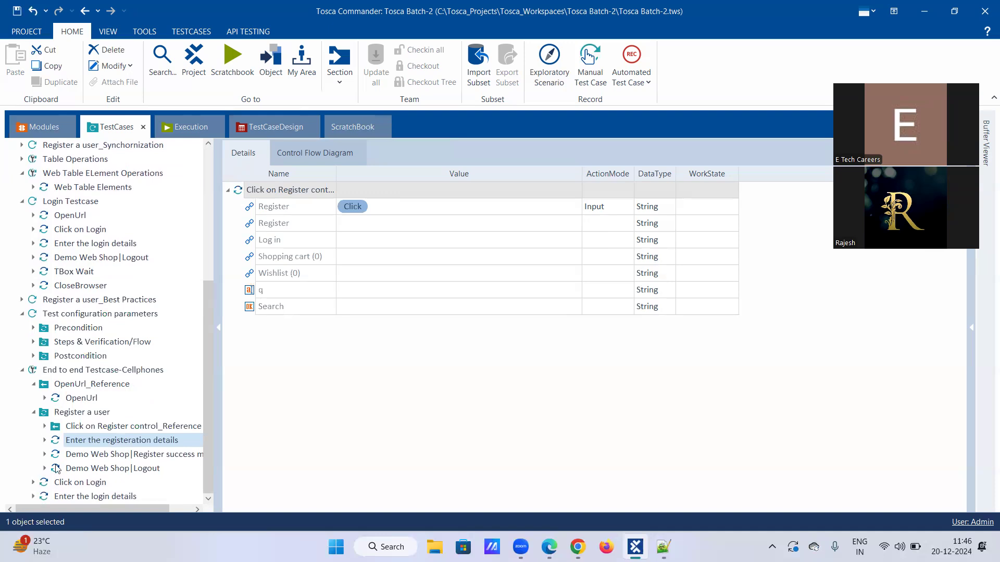
- Make the Demo Web Shop|Logout step of the Cellphones Register a user folder a reusable block in the Library and collapse the Library's OpenUrl block
click(108, 472)
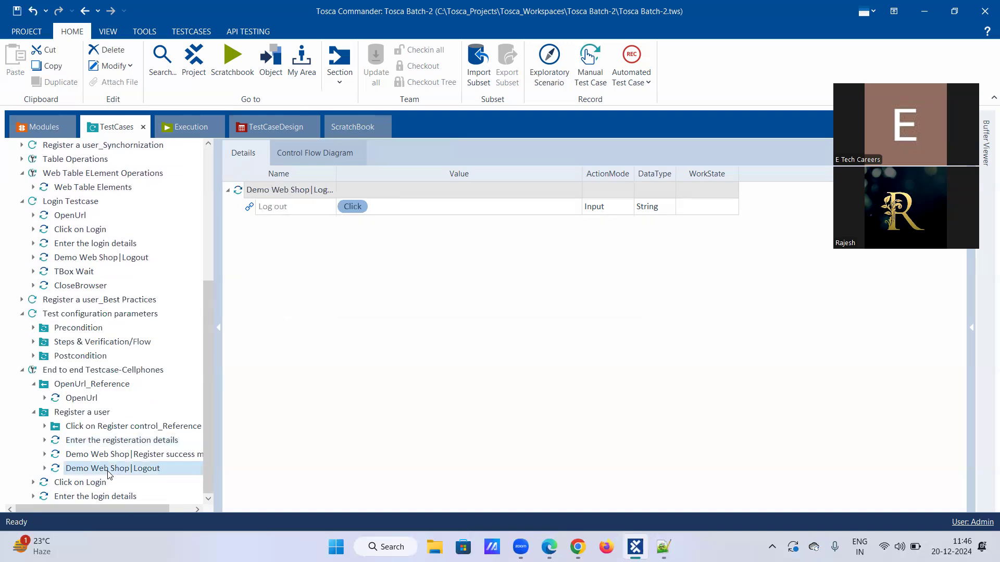
click(106, 470)
click(160, 493)
click(165, 470)
click(164, 470)
click(85, 469)
click(73, 458)
drag(71, 468, 56, 161)
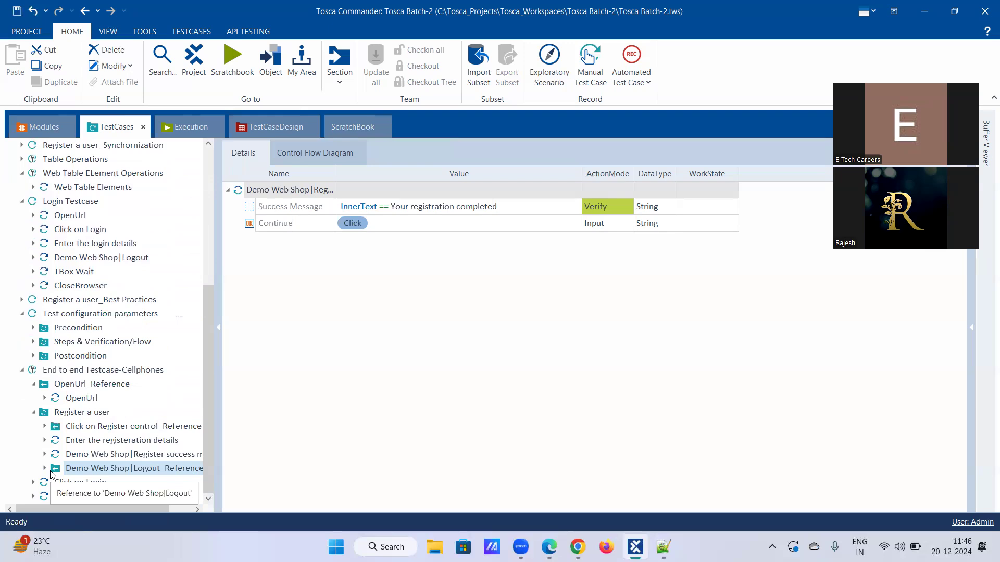
scroll(93, 364, up, 6)
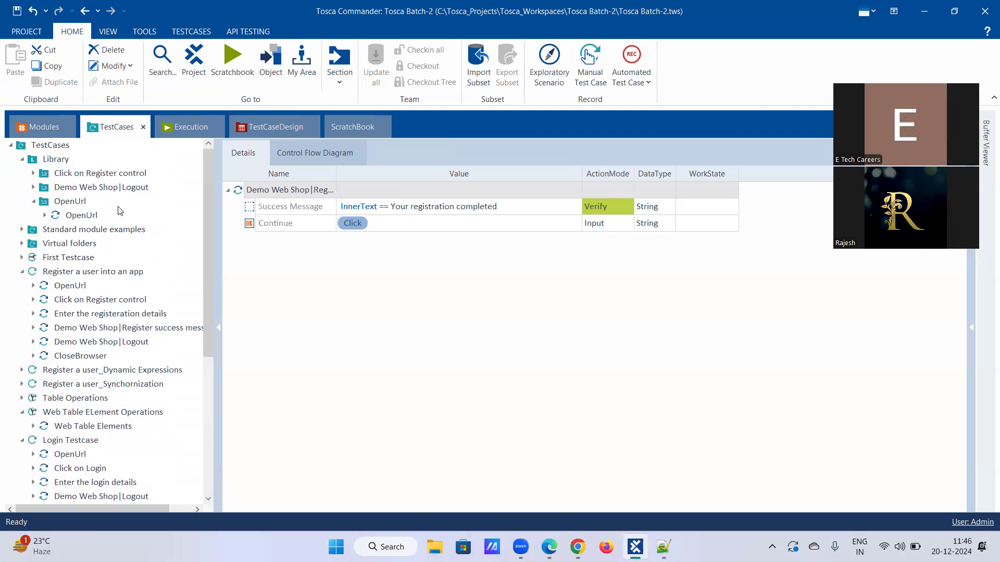
click(34, 202)
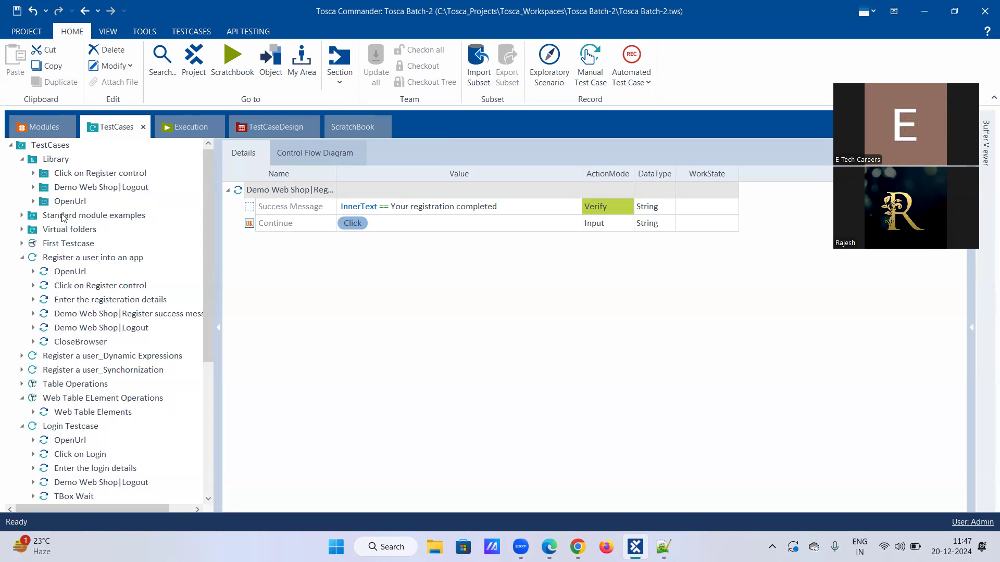
- Create a new test case under TestCases named "End to End Testcase- Jewelry"
right_click(56, 146)
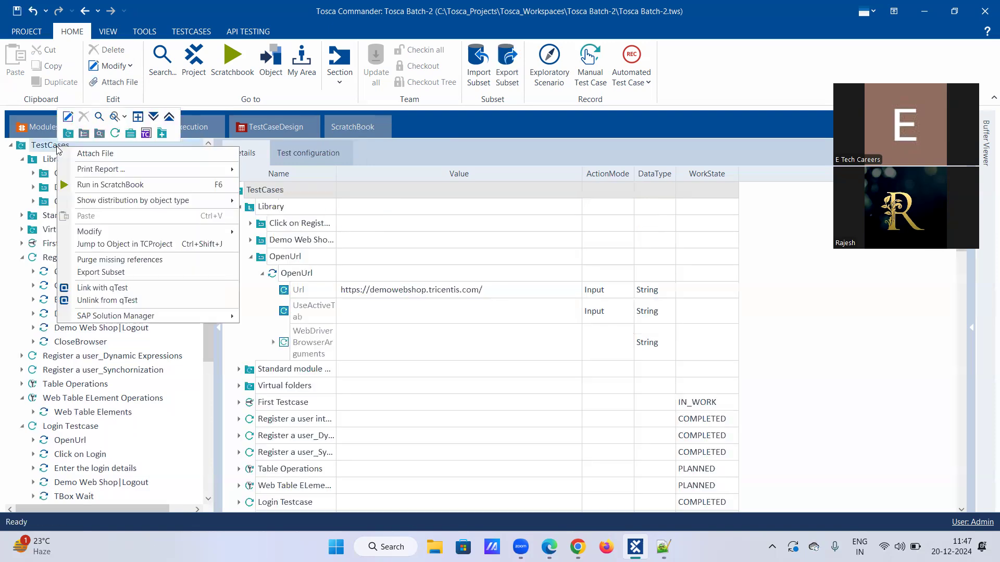
click(115, 134)
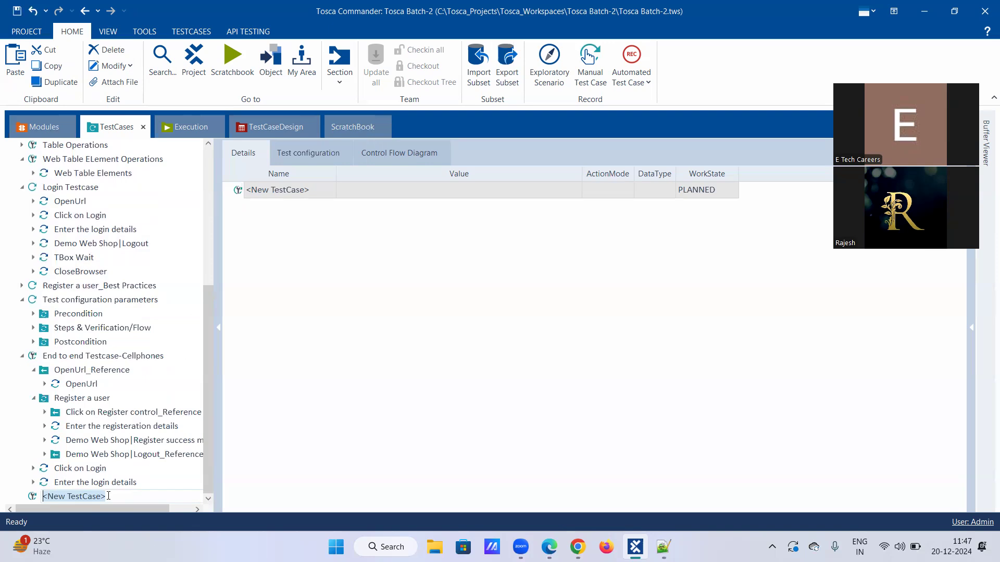
text(Ent)
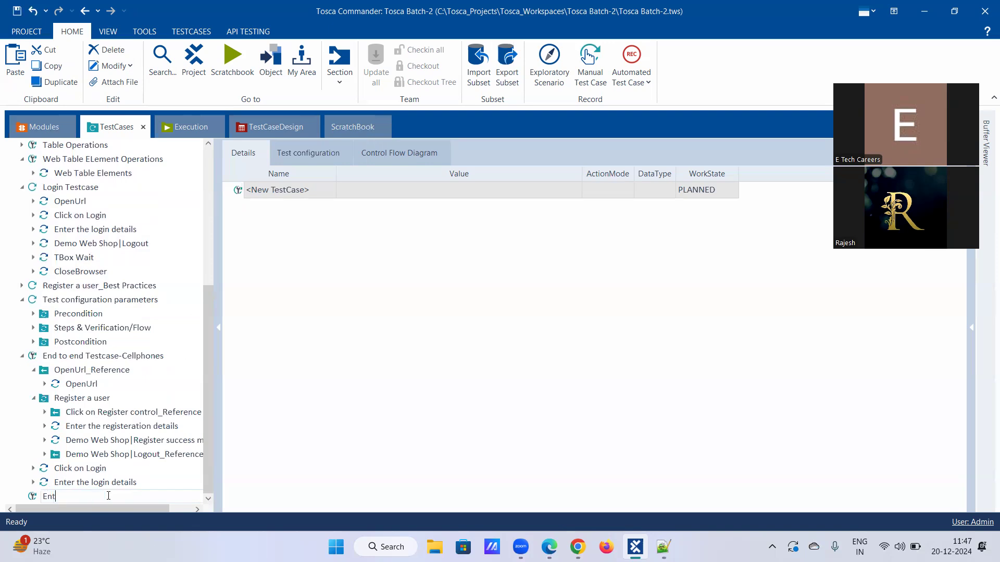
key(BackSpace)
text(d to End test)
key(BackSpace)
key(BackSpace)
key(BackSpace)
key(BackSpace)
text(Testac)
key(BackSpace)
text(case- Jewelry)
key(Return)
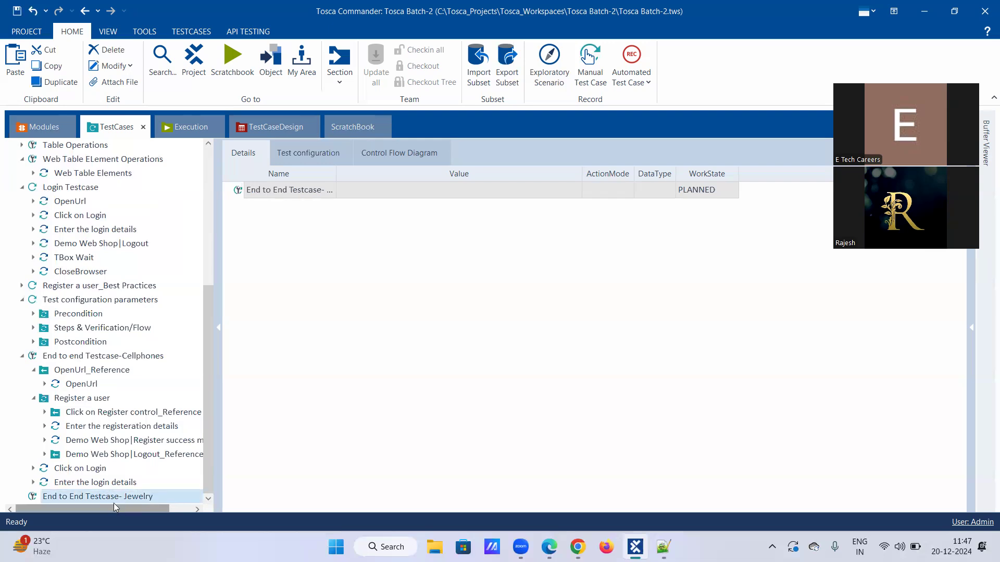
- Add a reference to the Library's reusable OpenUrl block to End to End Testcase- Jewelry
scroll(135, 301, up, 5)
scroll(143, 234, up, 1)
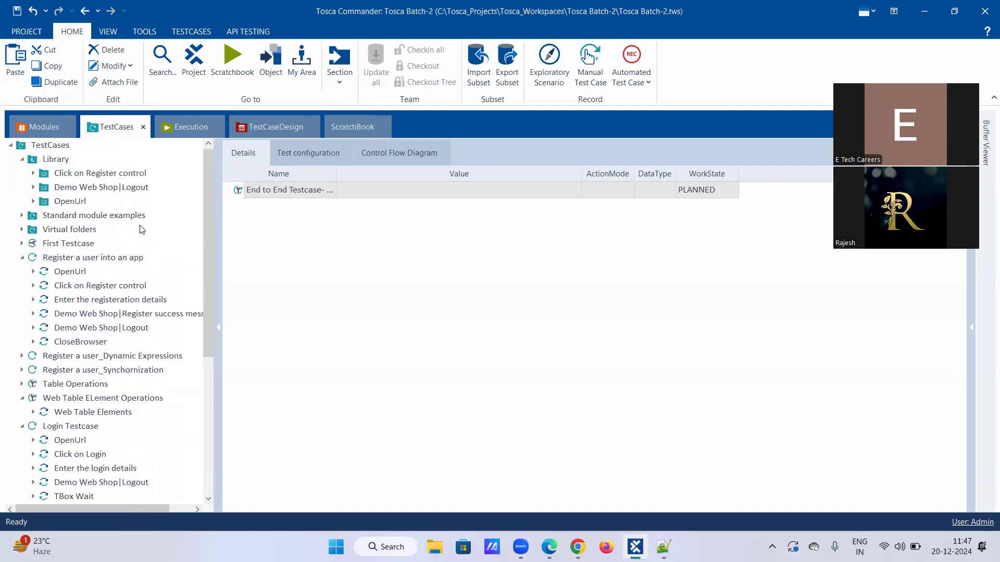
click(68, 203)
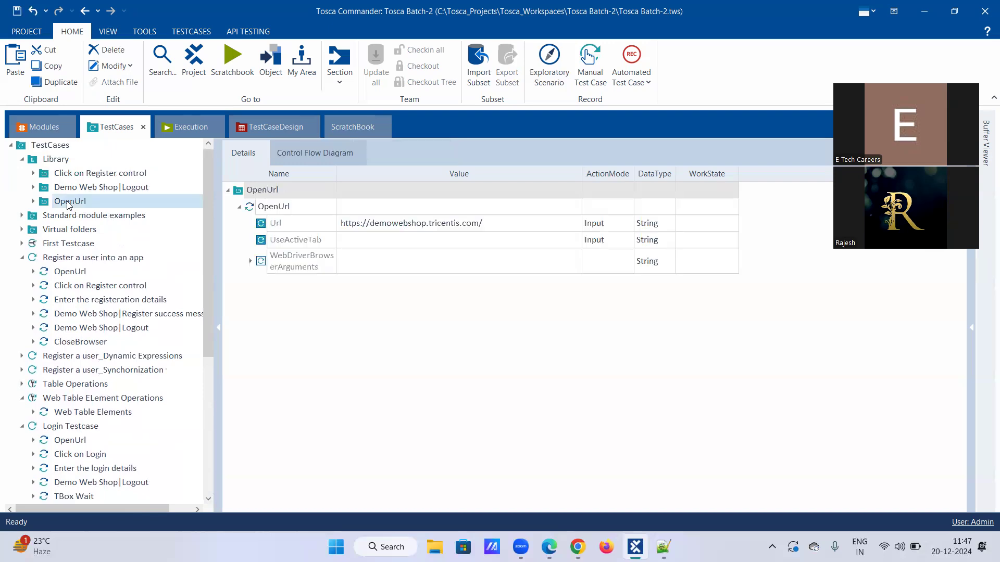
click(104, 190)
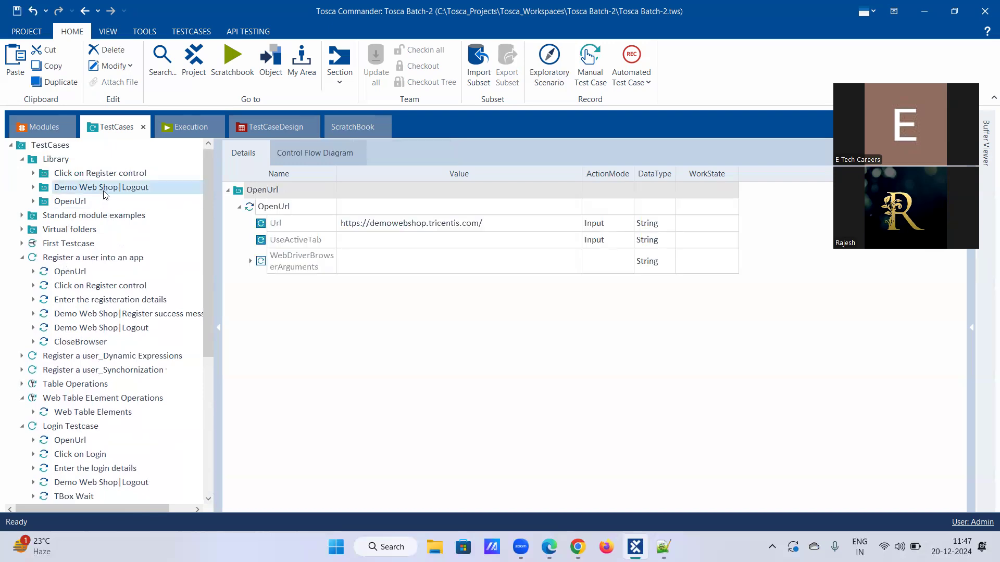
drag(91, 202, 76, 495)
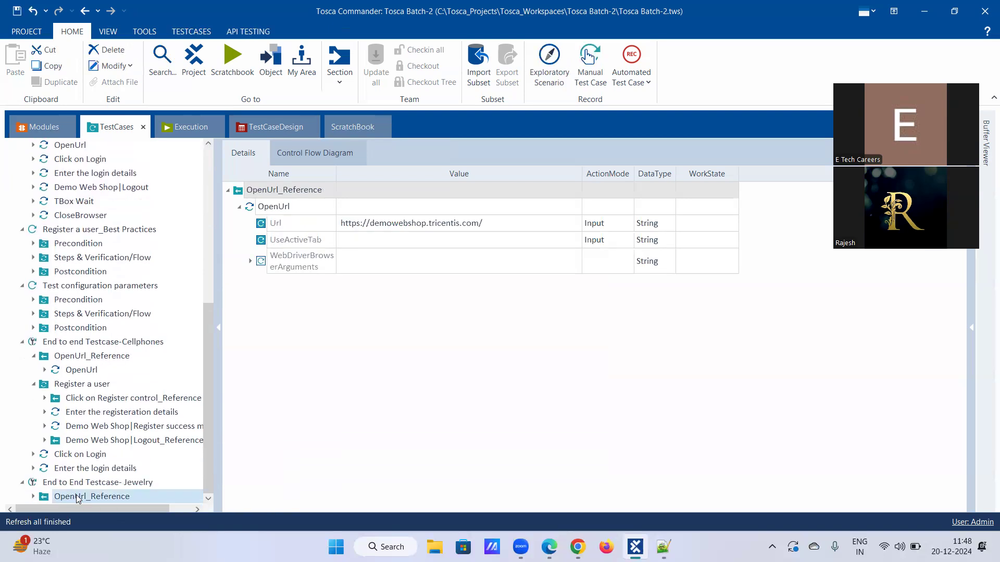
- Add a reference to the Library's Click on Register control block after OpenUrl_Reference in End to End Testcase- Jewelry
scroll(50, 390, up, 7)
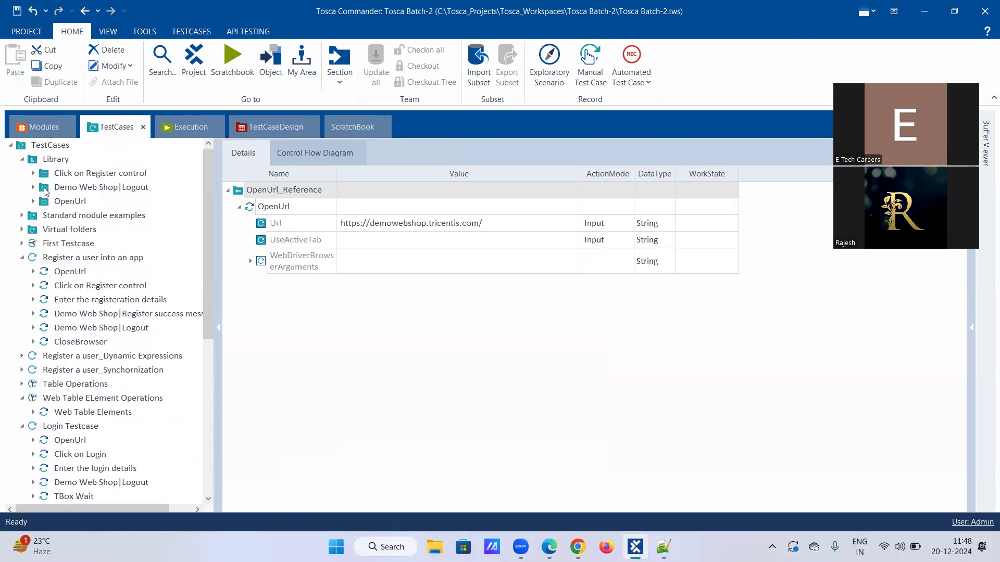
click(86, 176)
key(Down)
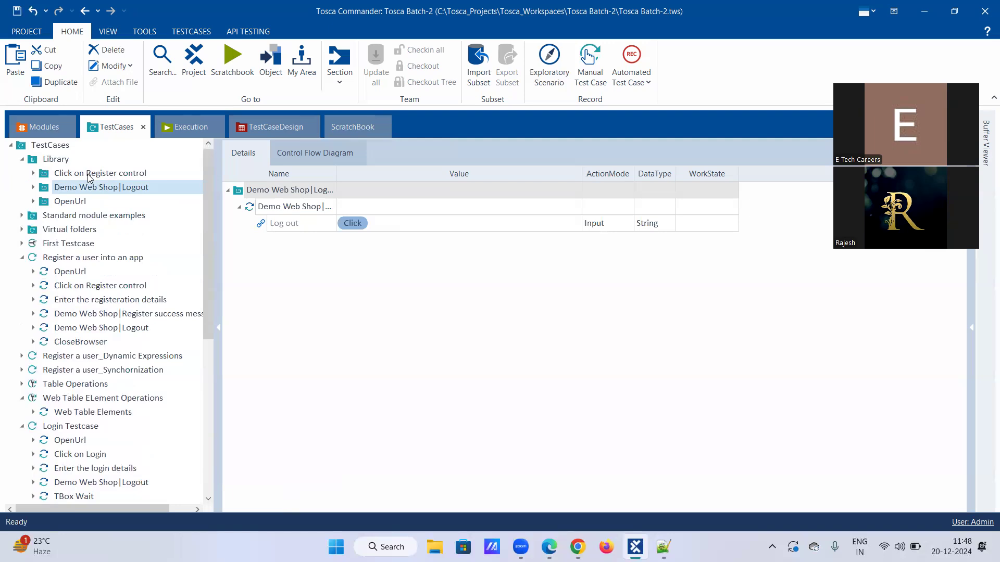
drag(89, 177, 97, 482)
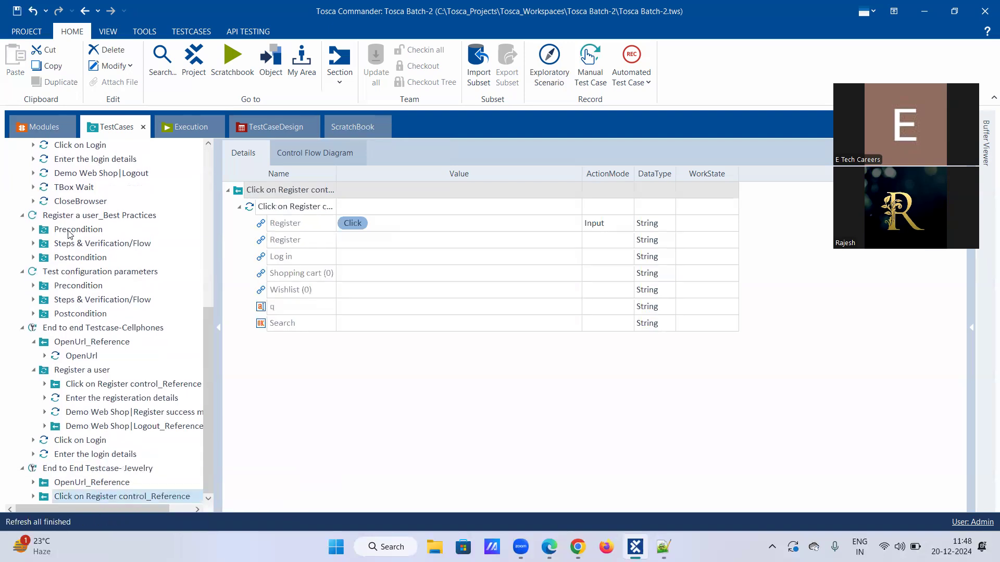
scroll(67, 227, up, 8)
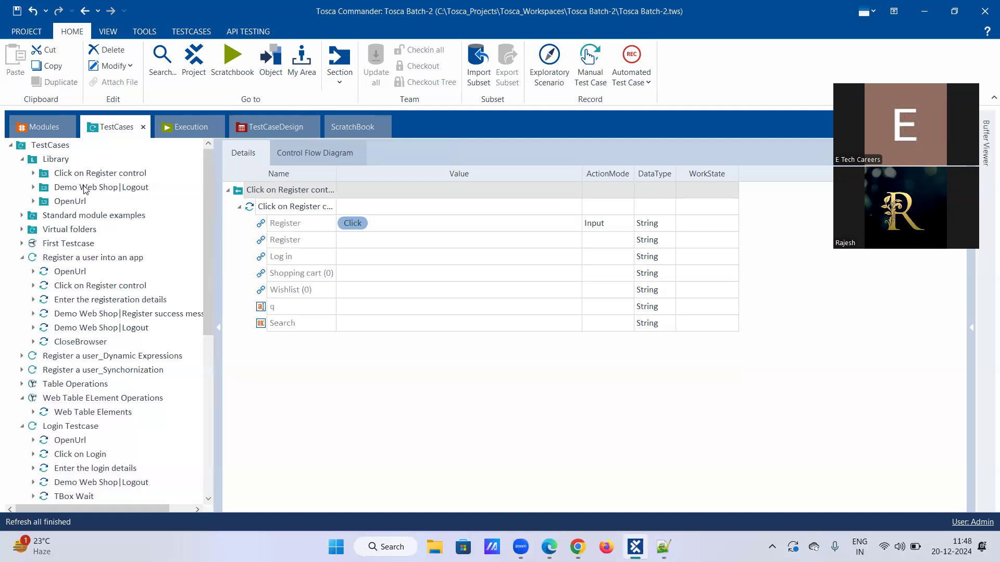
- Add a reference to the Library's Demo Web Shop|Logout block after Click on Register control_Reference in End to End Testcase- Jewelry
click(85, 188)
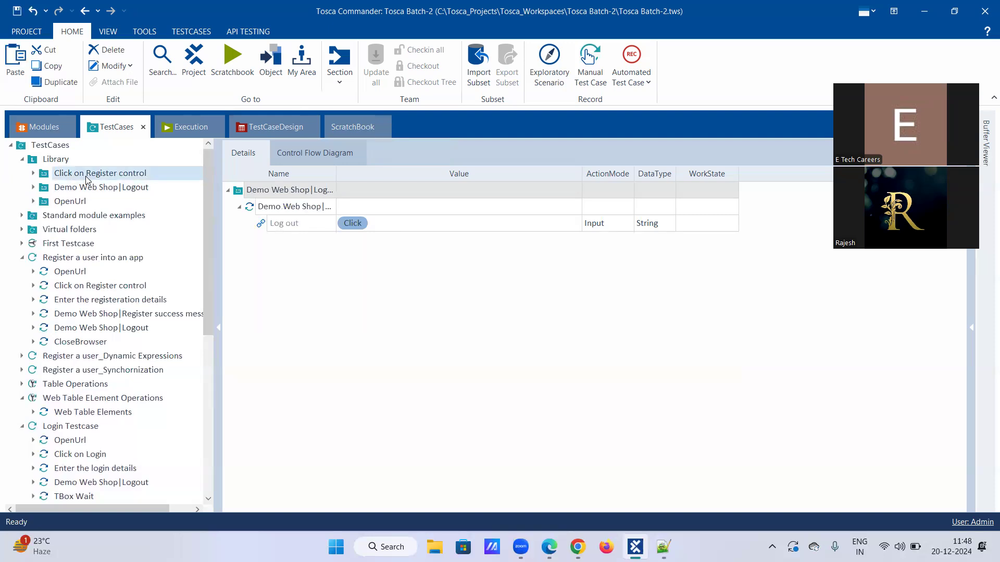
click(86, 174)
drag(86, 221, 89, 472)
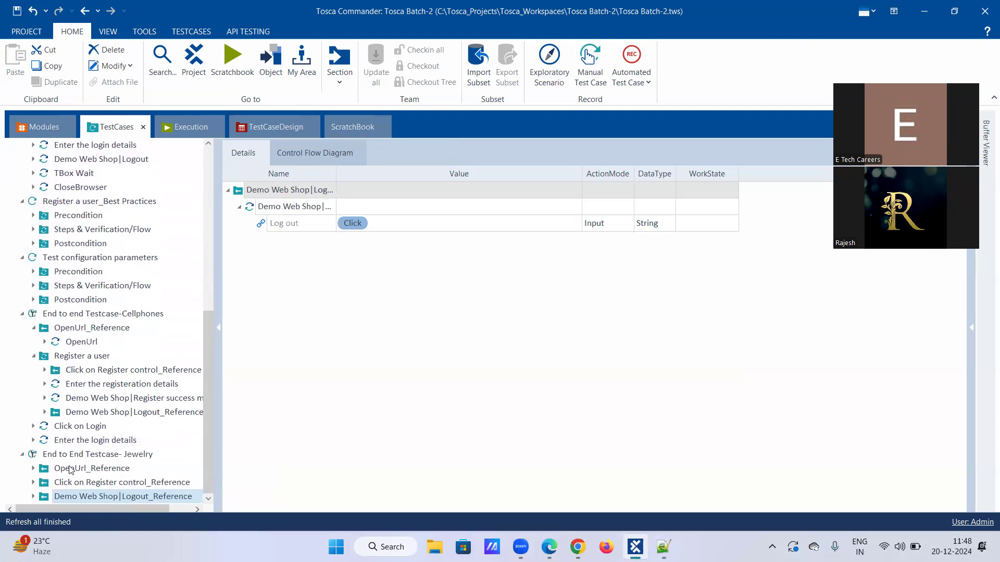
- Compare the reusable blocks in the Library with their references in the Cellphones and Jewelry end-to-end test cases
scroll(72, 465, up, 8)
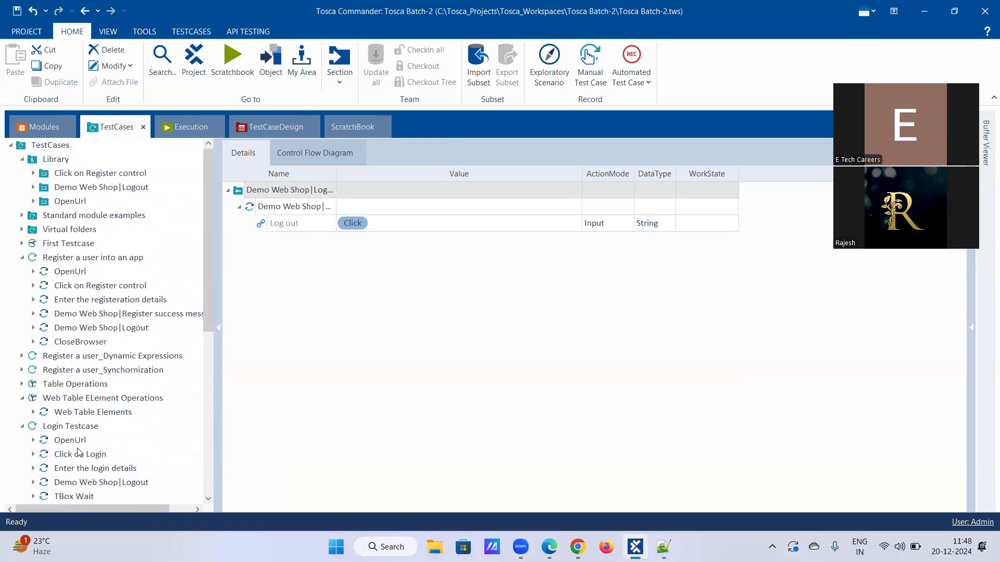
scroll(79, 452, down, 8)
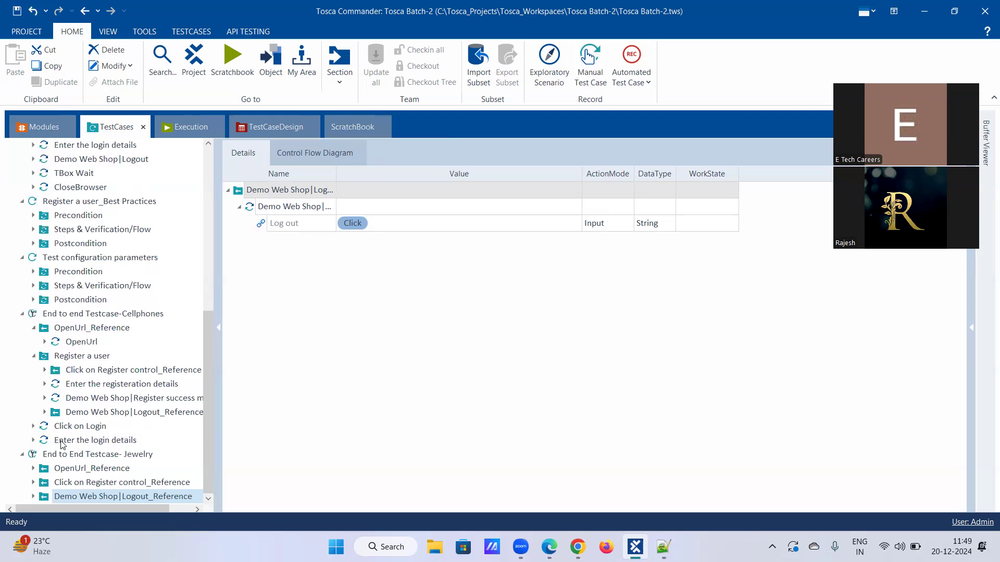
scroll(62, 442, up, 8)
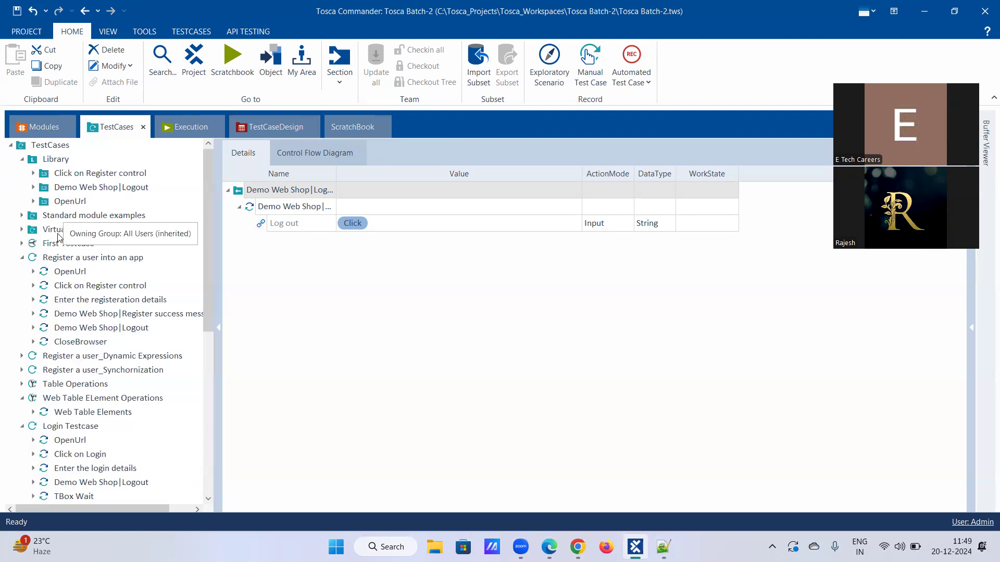
scroll(55, 260, down, 8)
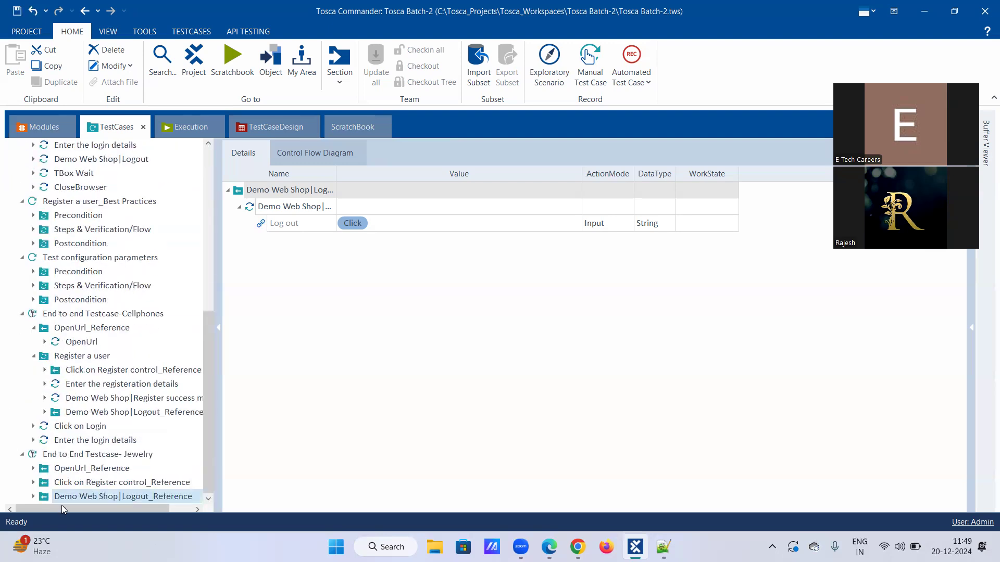
scroll(78, 412, up, 8)
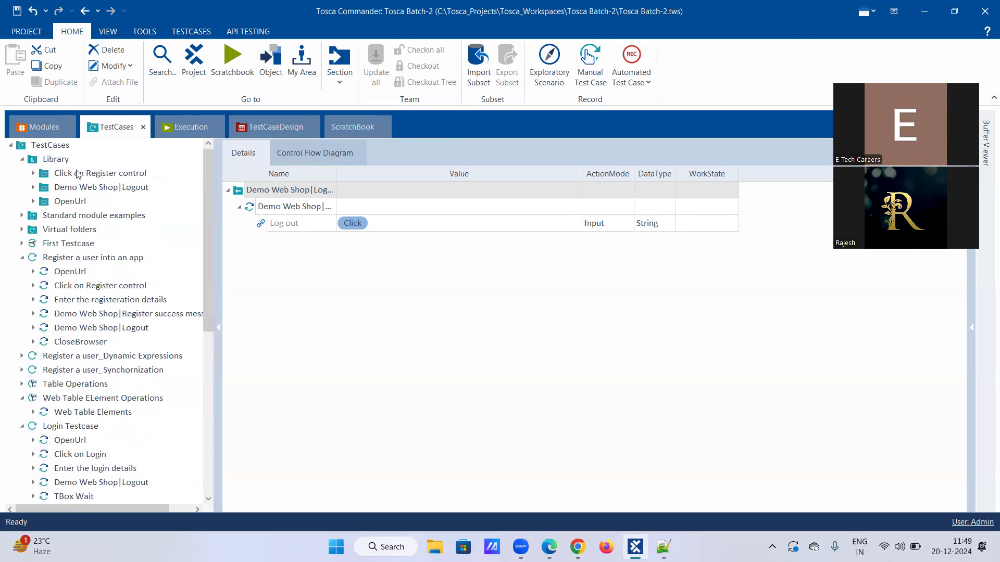
click(33, 173)
click(32, 174)
- Jump from OpenUrl_Reference in End to End Testcase- Jewelry to its reusable test step block in the Library
scroll(97, 468, down, 8)
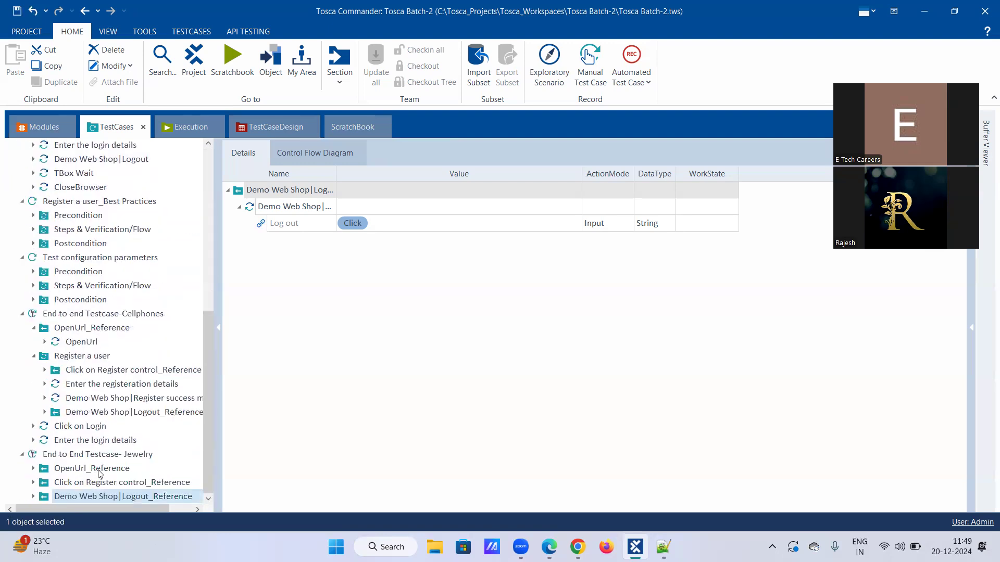
right_click(101, 468)
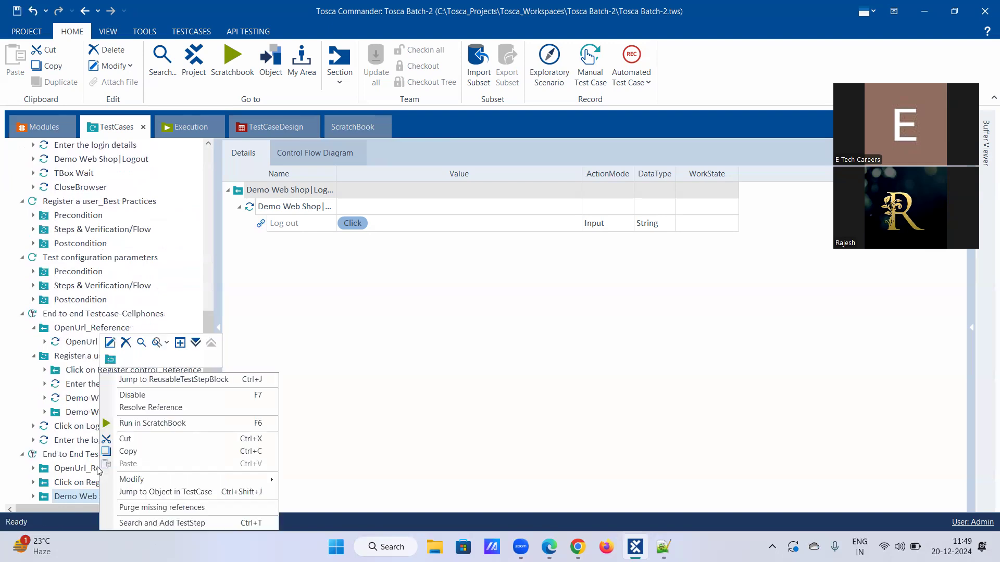
click(144, 379)
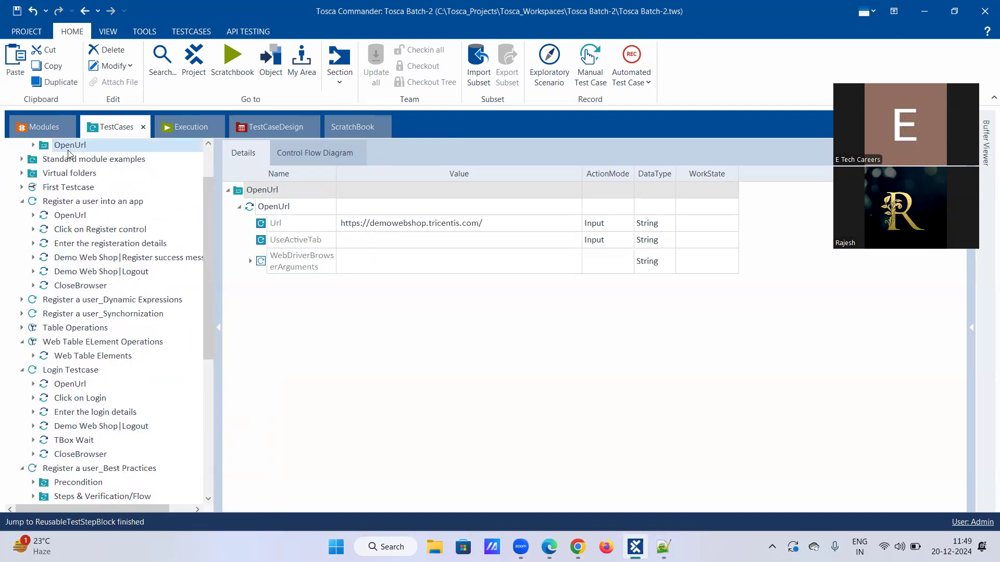
scroll(72, 157, up, 2)
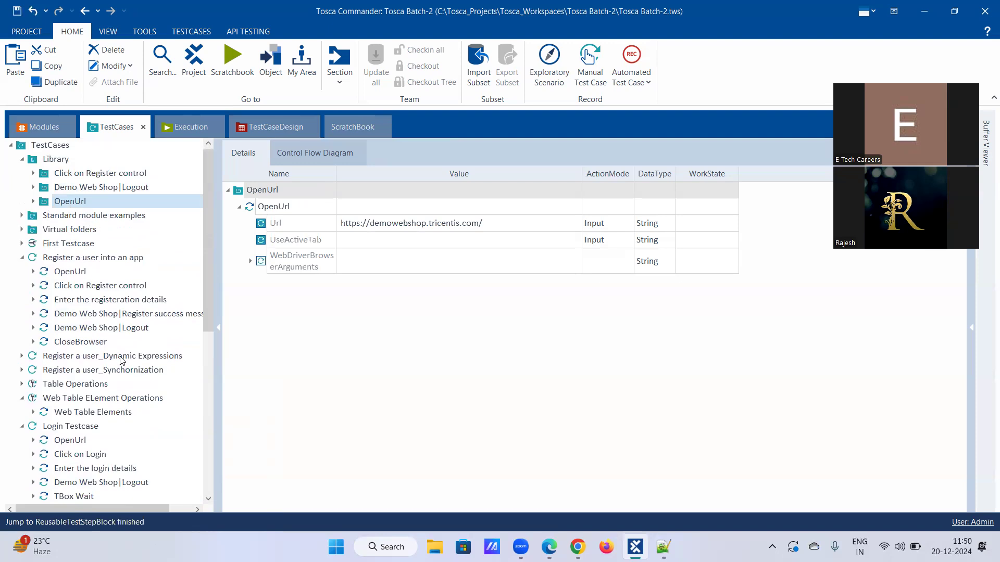
- Save the Tosca Batch-2 workspace with the Library references added to the Jewelry test case
scroll(118, 359, down, 5)
scroll(95, 316, up, 5)
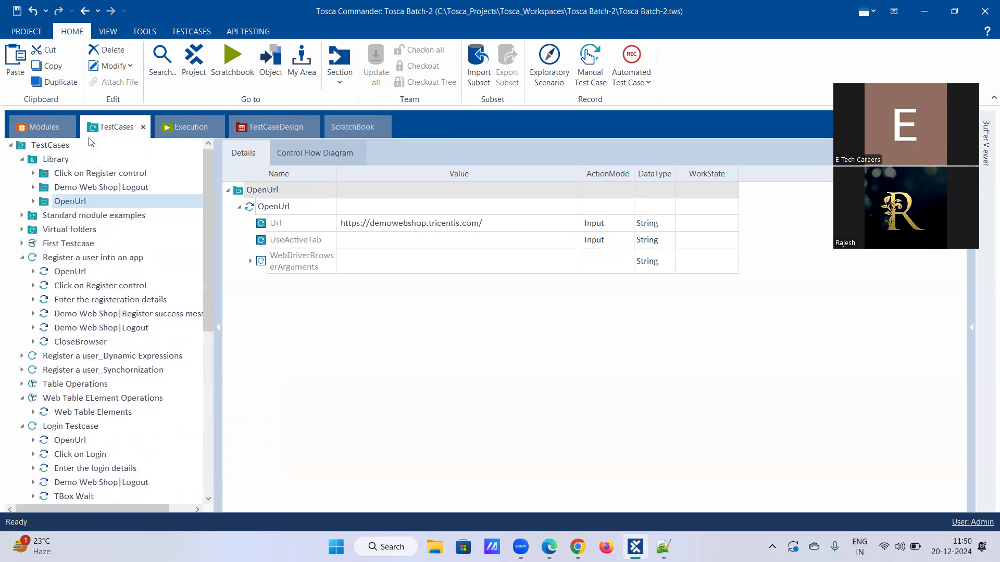
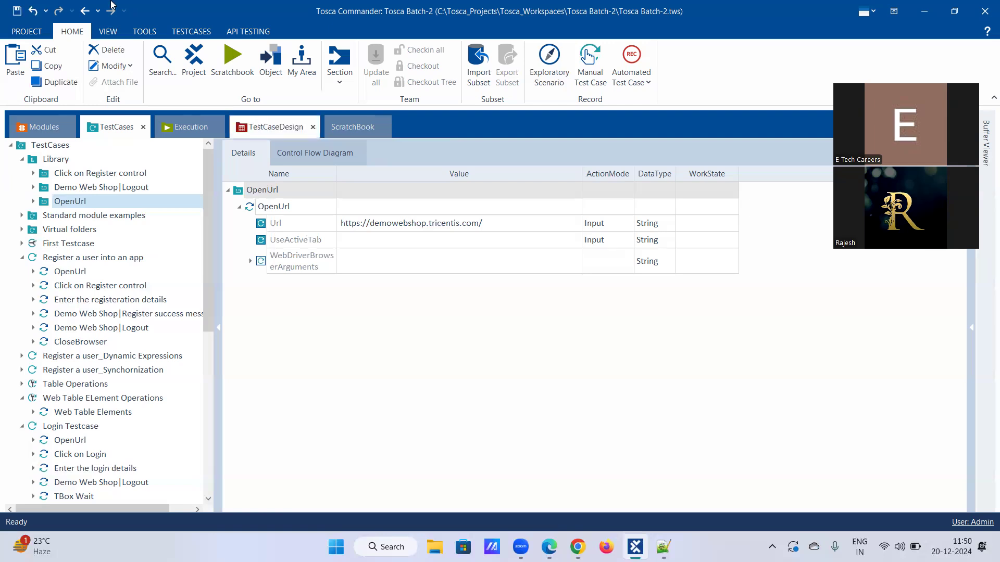
click(18, 11)
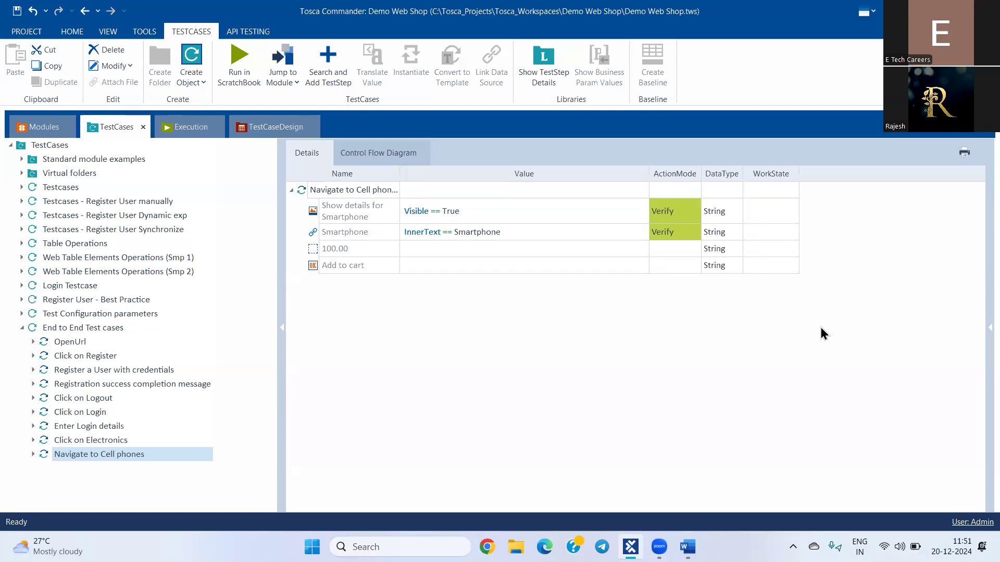
- Delete the ELECTRONICS Click input row from the Click on Electronics step of End to End Test cases
click(453, 257)
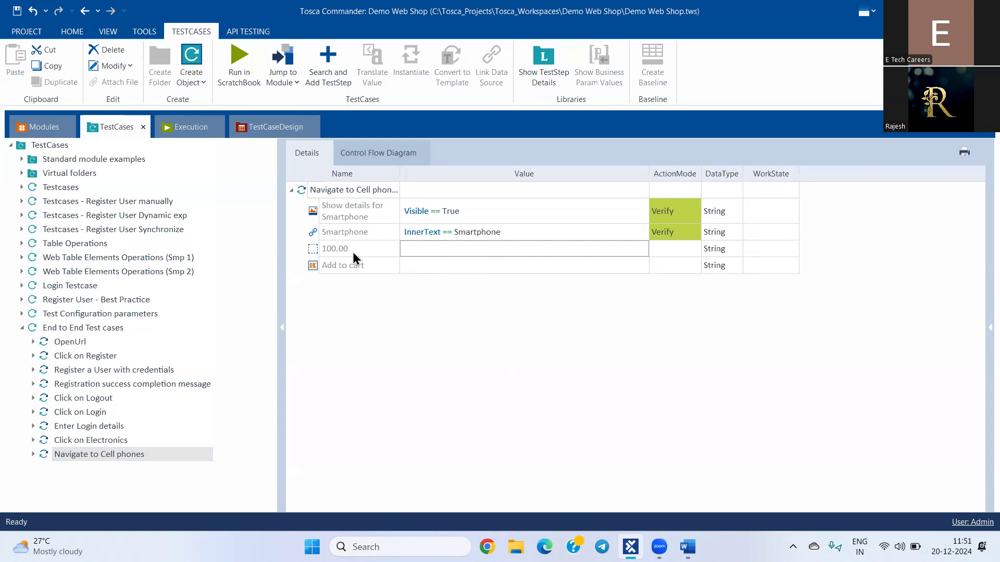
click(102, 440)
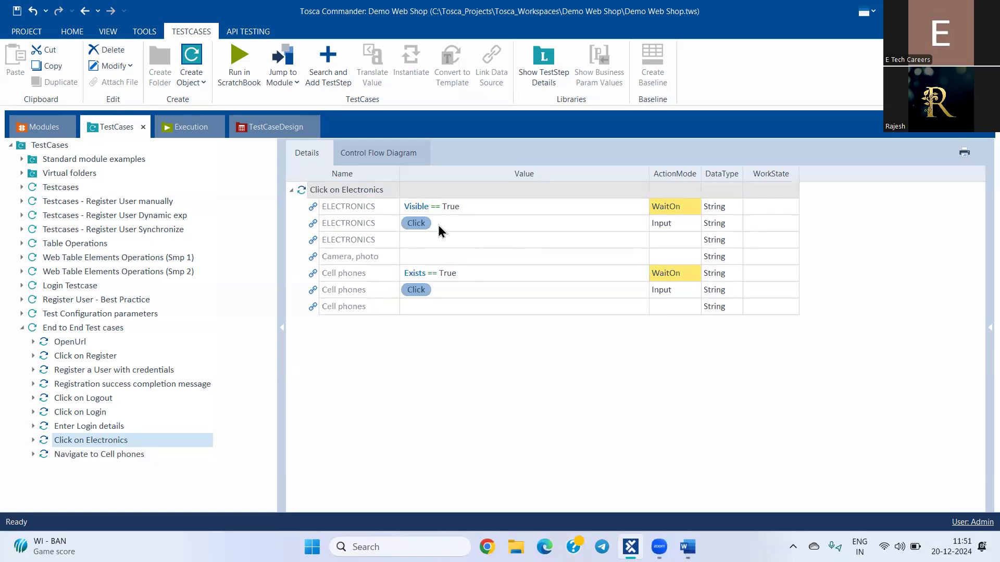
click(427, 225)
right_click(427, 226)
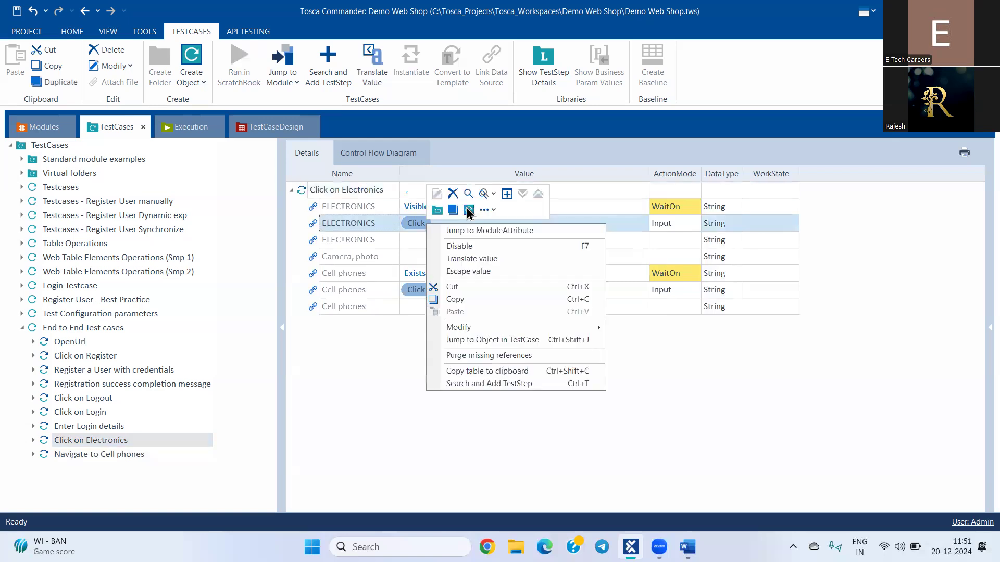
click(453, 194)
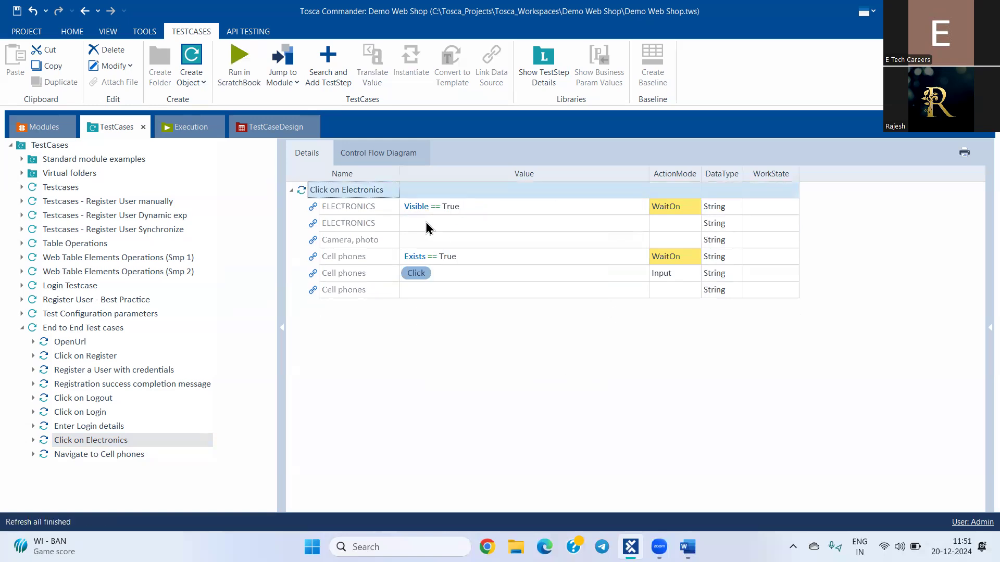
- Set the empty ELECTRONICS value in the Click on Electronics step to {MOUSEOVER}
click(426, 223)
text({})
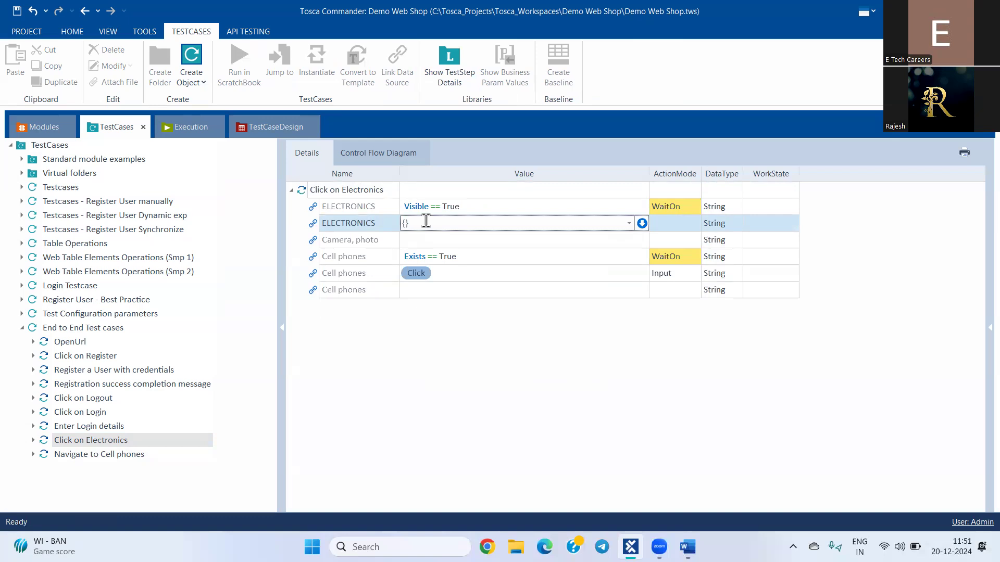
text(MOUSE)
key(BackSpace)
key(BackSpace)
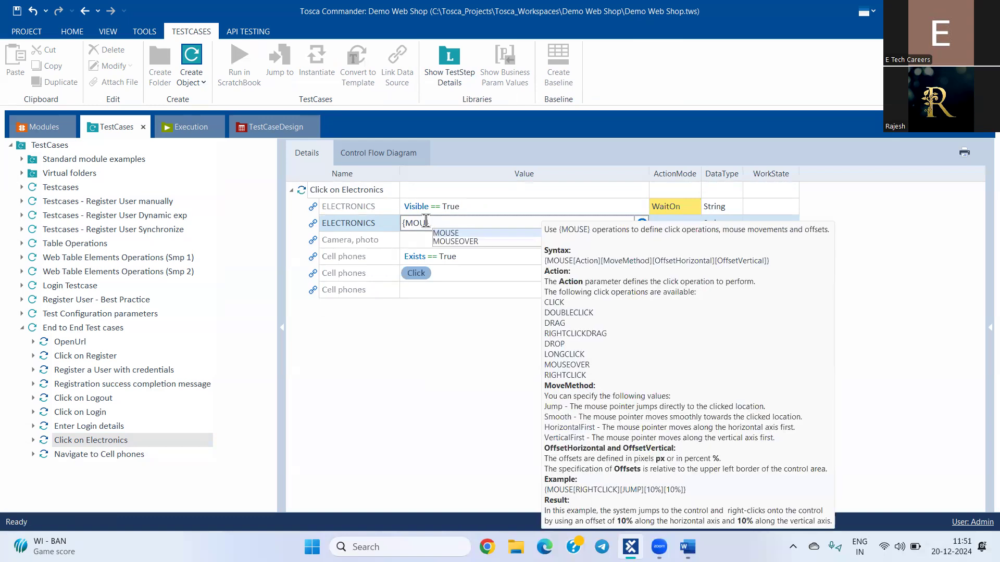
key(Escape)
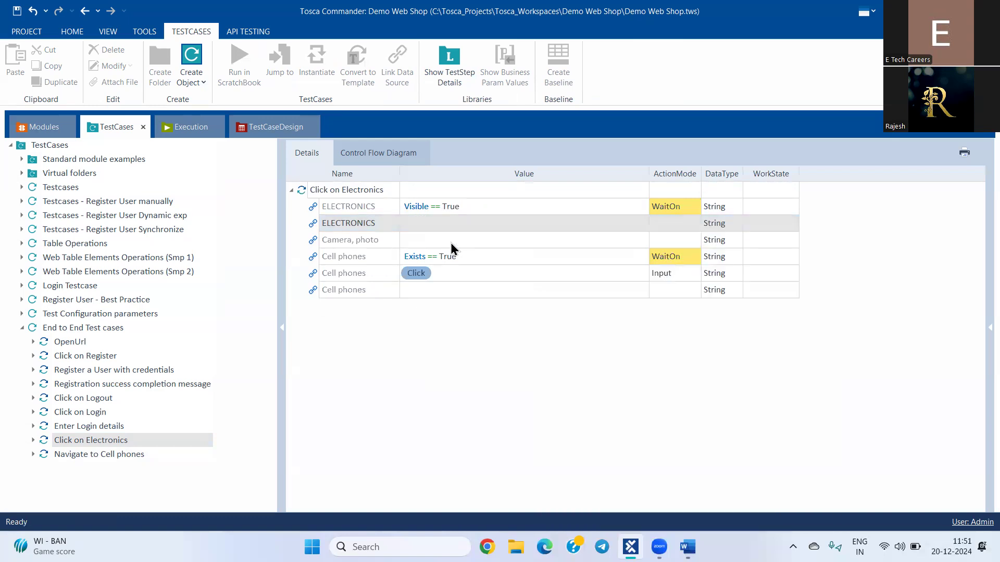
click(430, 222)
click(428, 224)
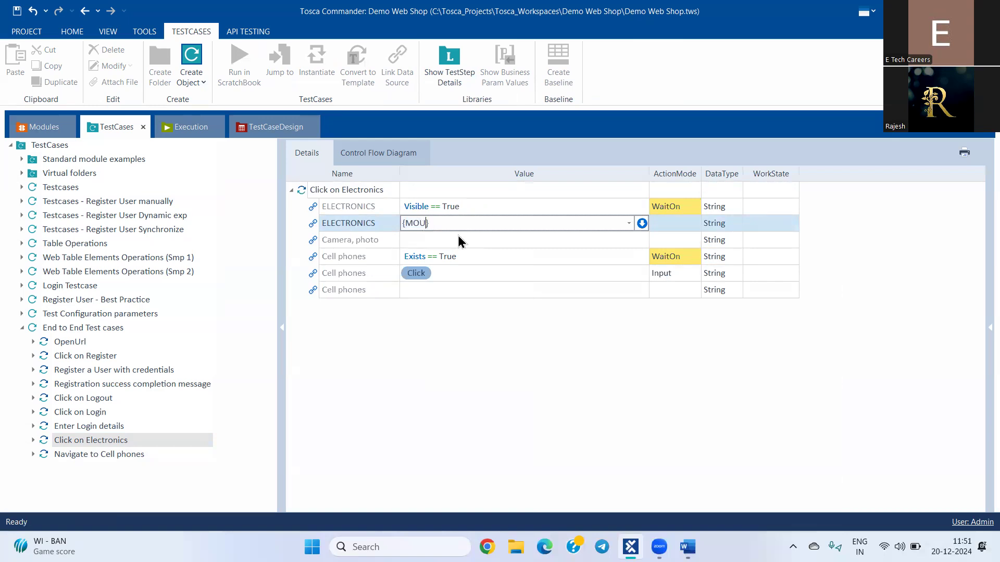
key(Delete)
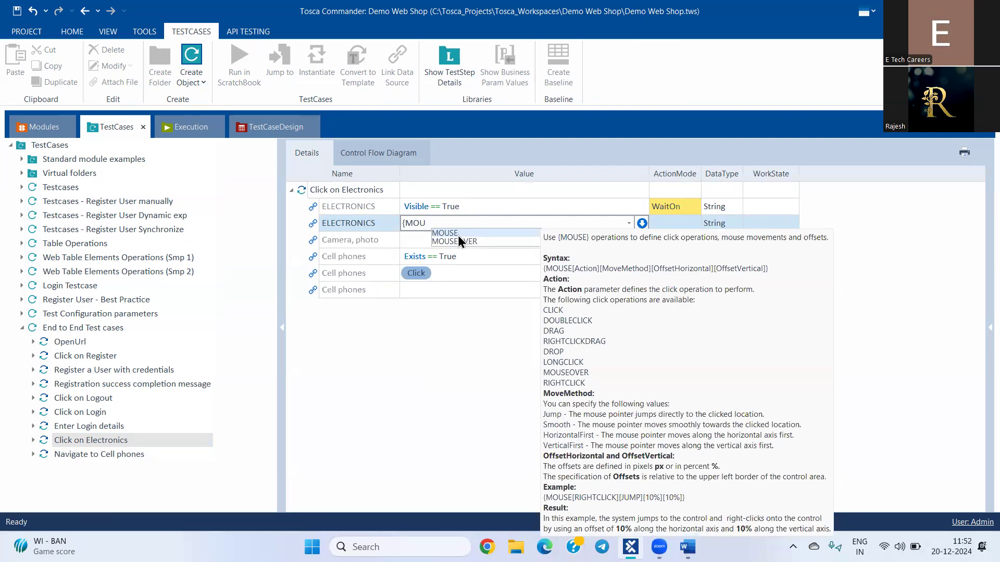
key(Down)
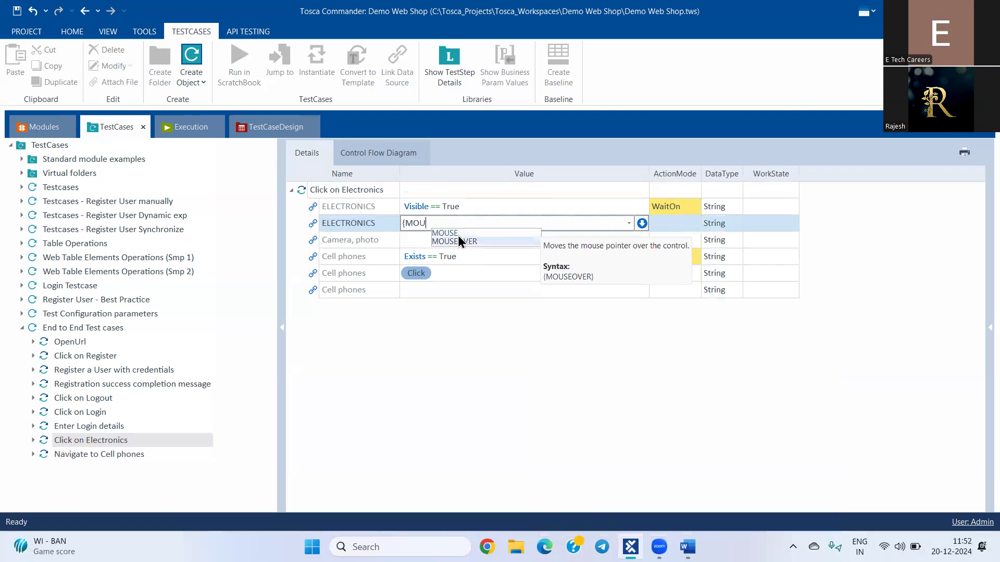
key(Return)
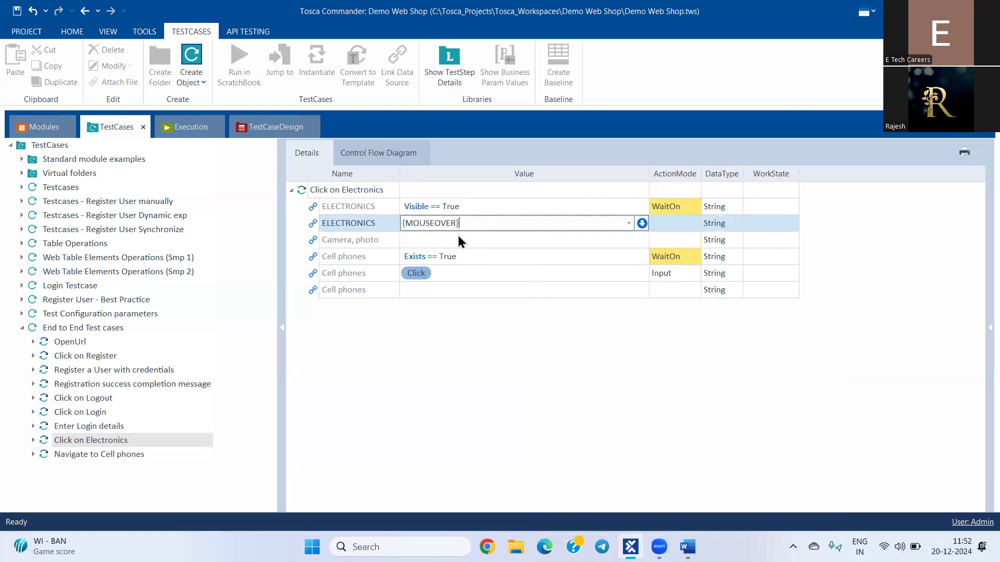
key(Return)
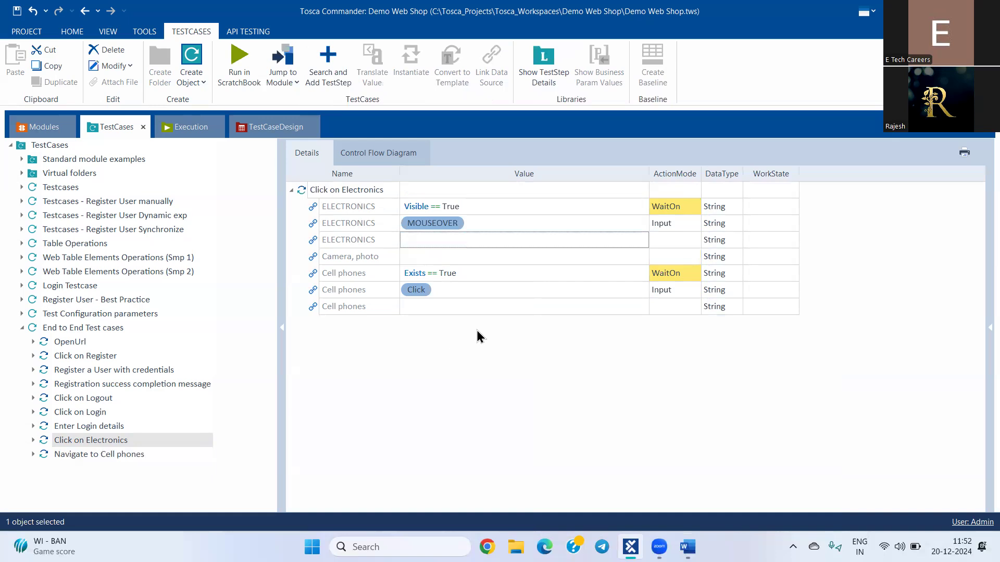
- Review the Cell phones wait condition and the cell phone navigation, user registration, logout and login steps of End to End Test cases
click(467, 272)
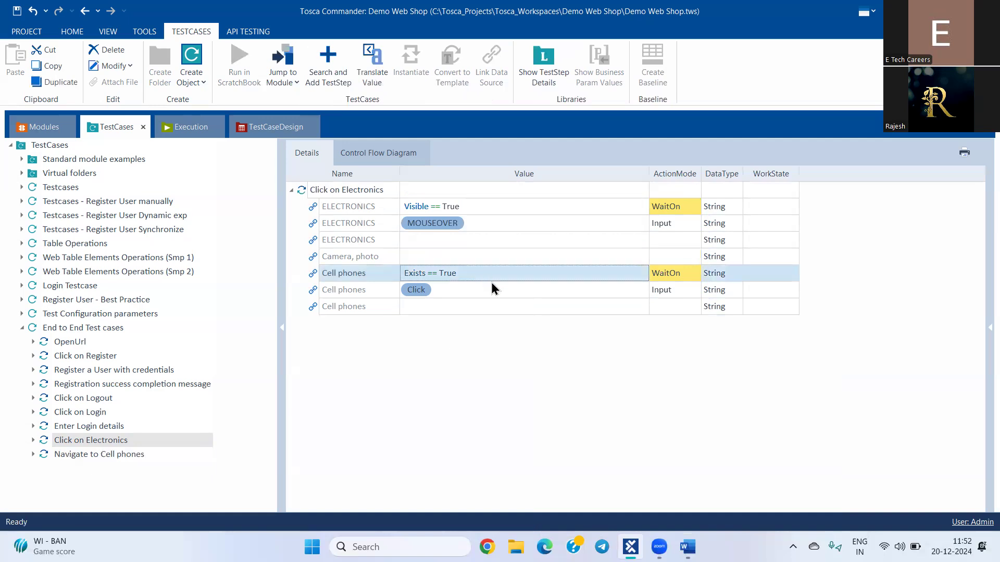
click(111, 455)
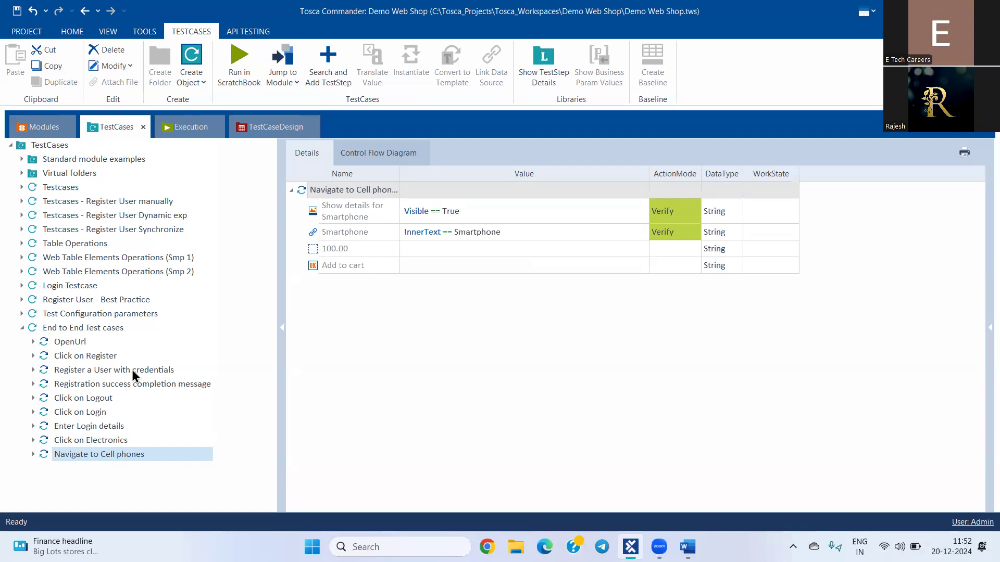
click(112, 331)
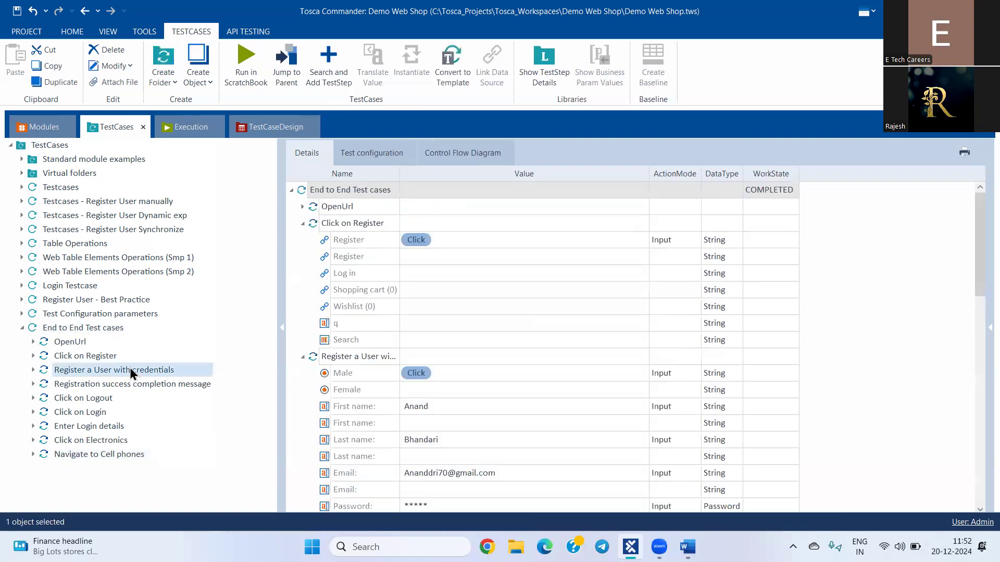
click(130, 369)
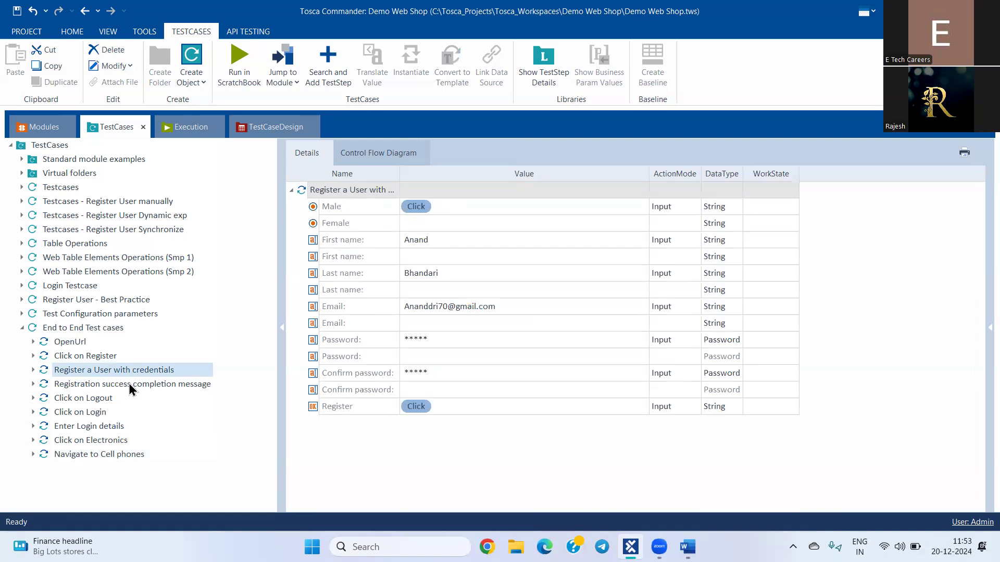
click(94, 398)
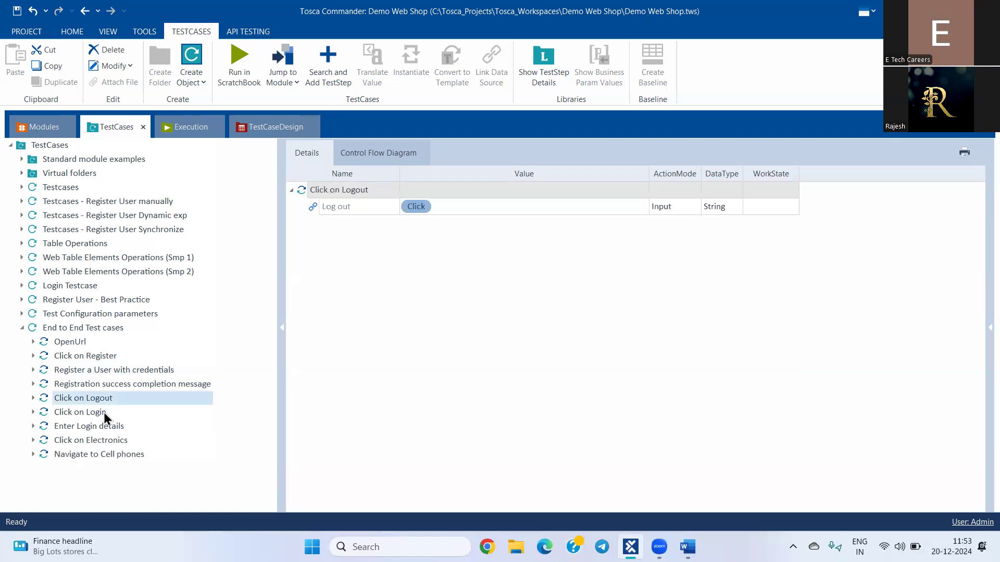
click(102, 413)
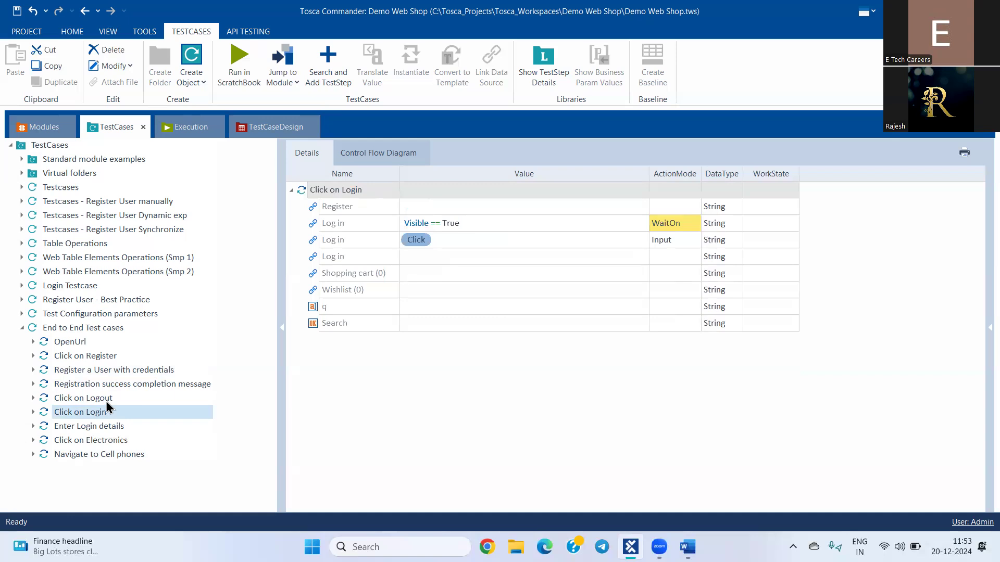
- Remove the letter i from the Email value in the Register a User with credentials step, making the registration address unique
click(109, 328)
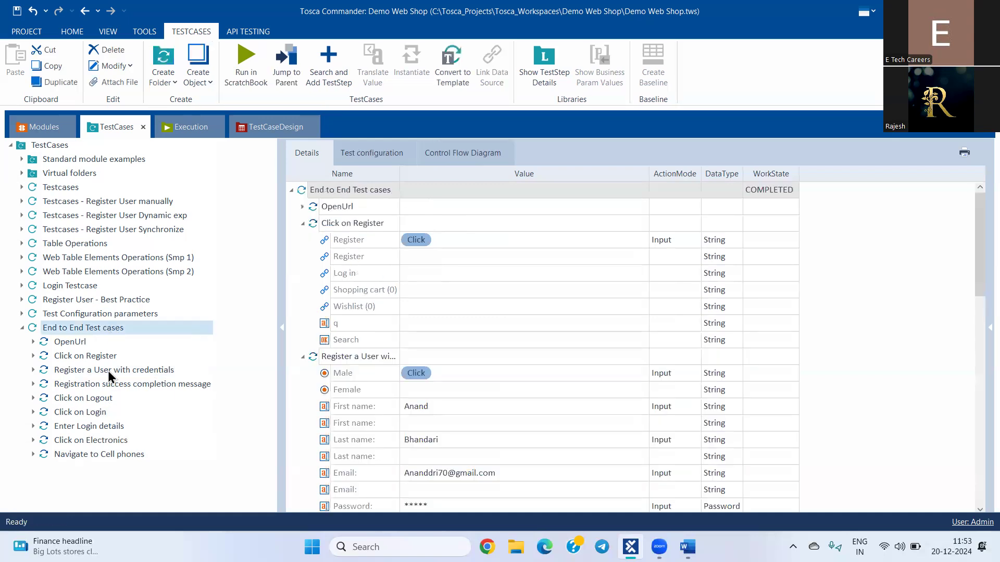
click(136, 371)
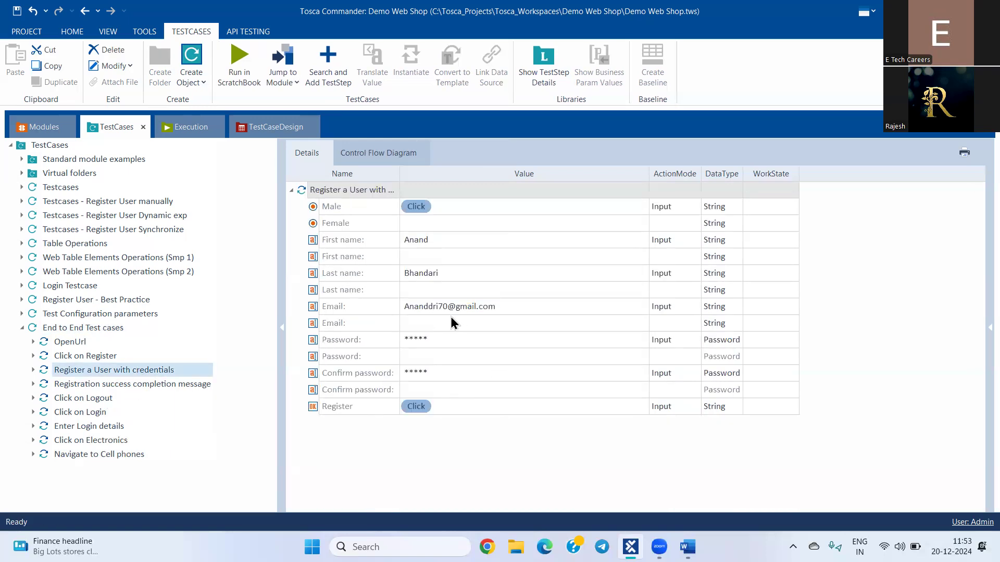
click(436, 306)
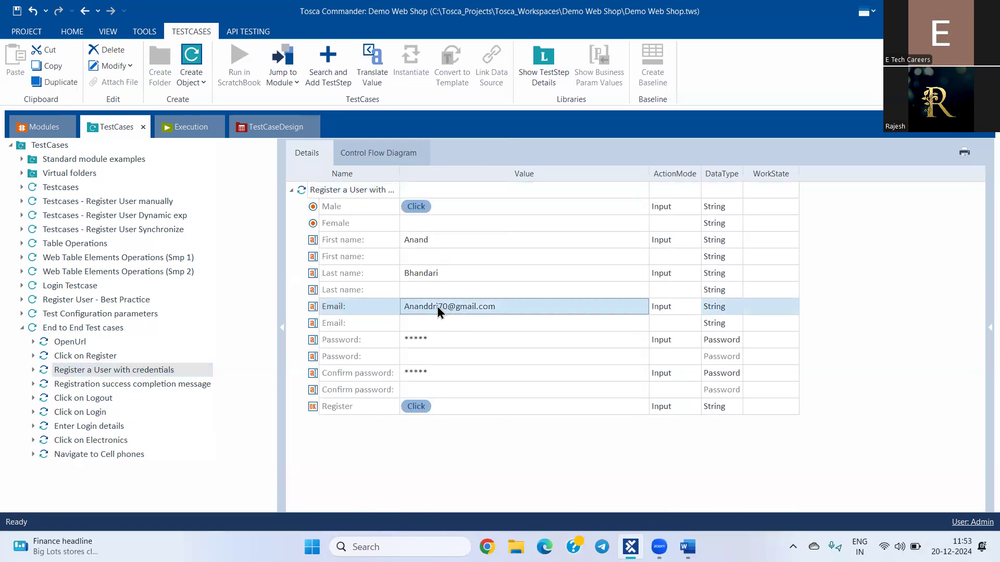
click(437, 306)
key(BackSpace)
key(Return)
- Run End to End Test cases in ScratchBook, letting it play through registration, logout, login and the ELECTRONICS mouseover in the Demo Web Shop
click(107, 329)
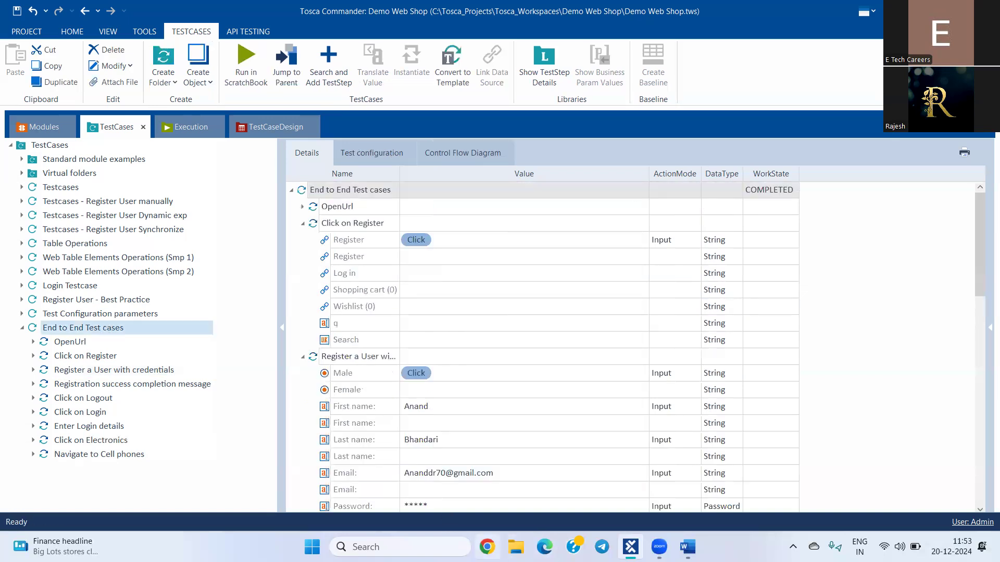
right_click(113, 332)
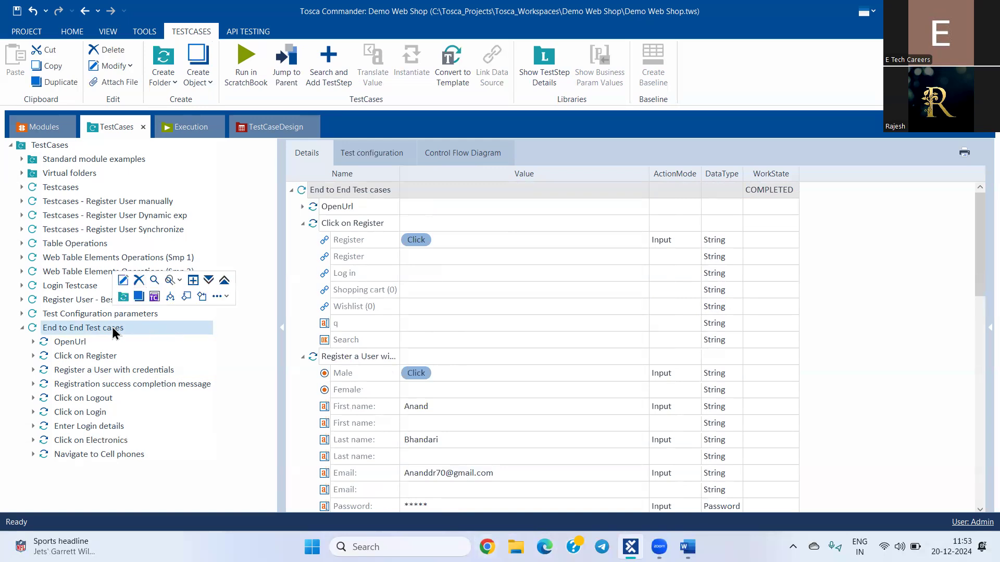
click(173, 362)
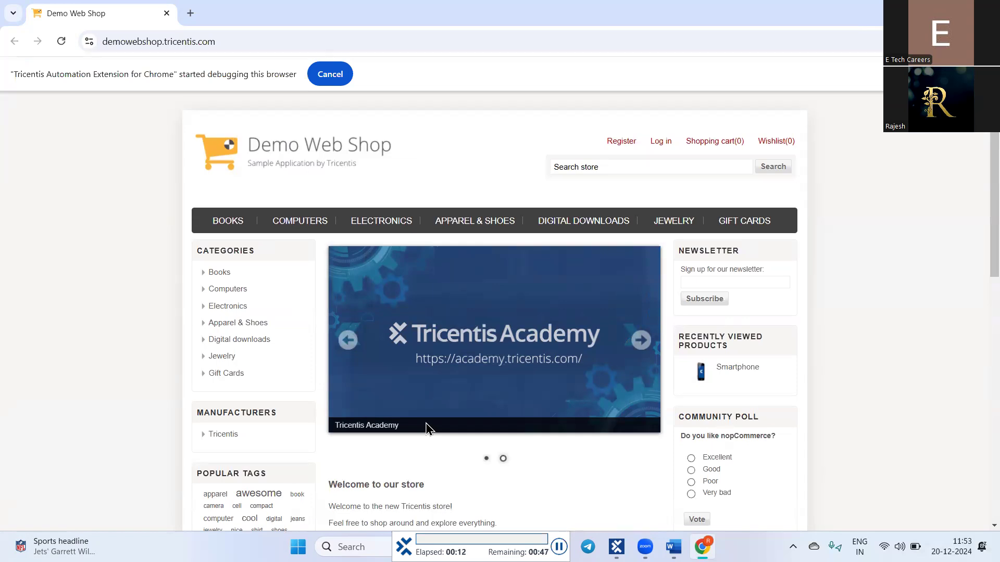
click(620, 148)
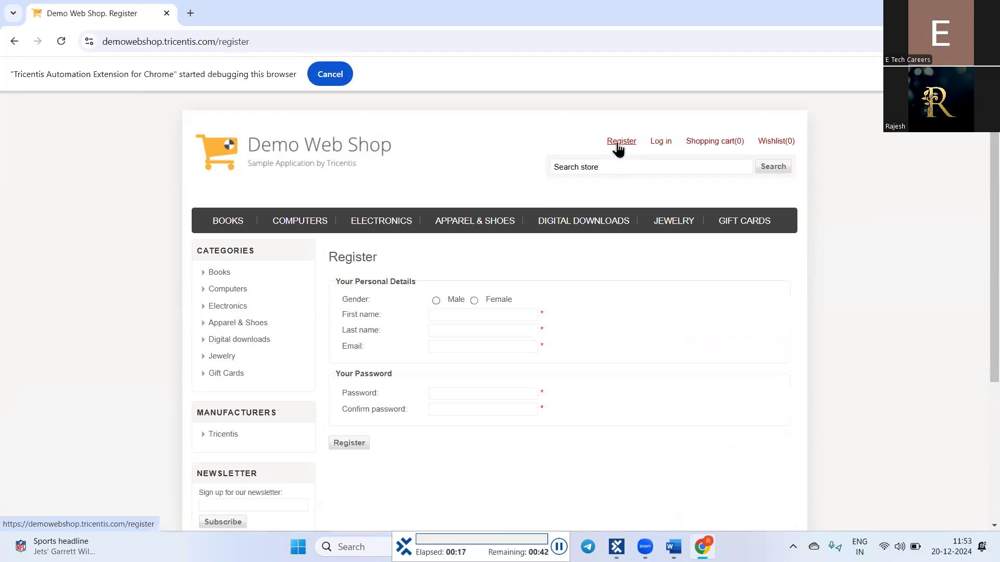
click(436, 301)
text(Anand)
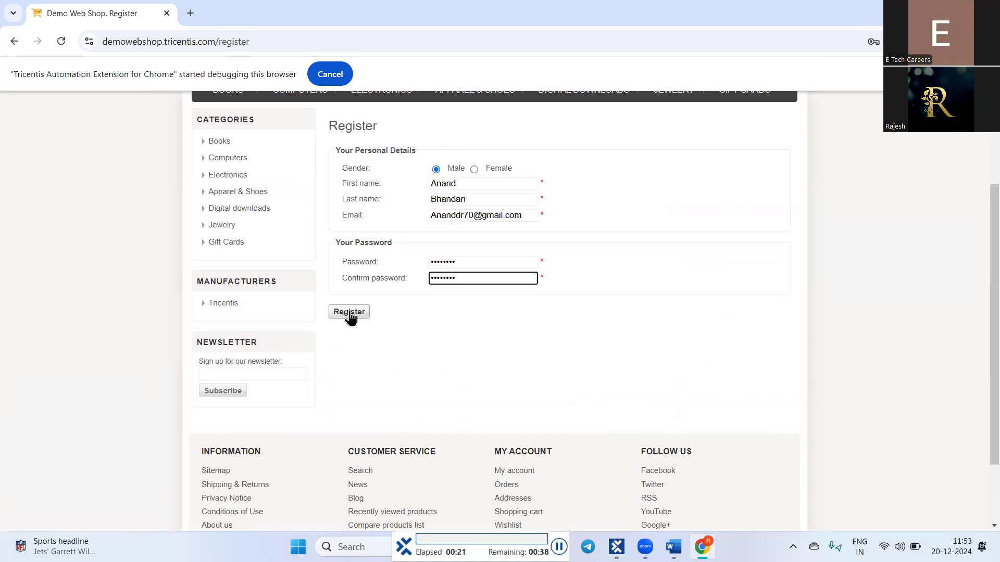
click(349, 311)
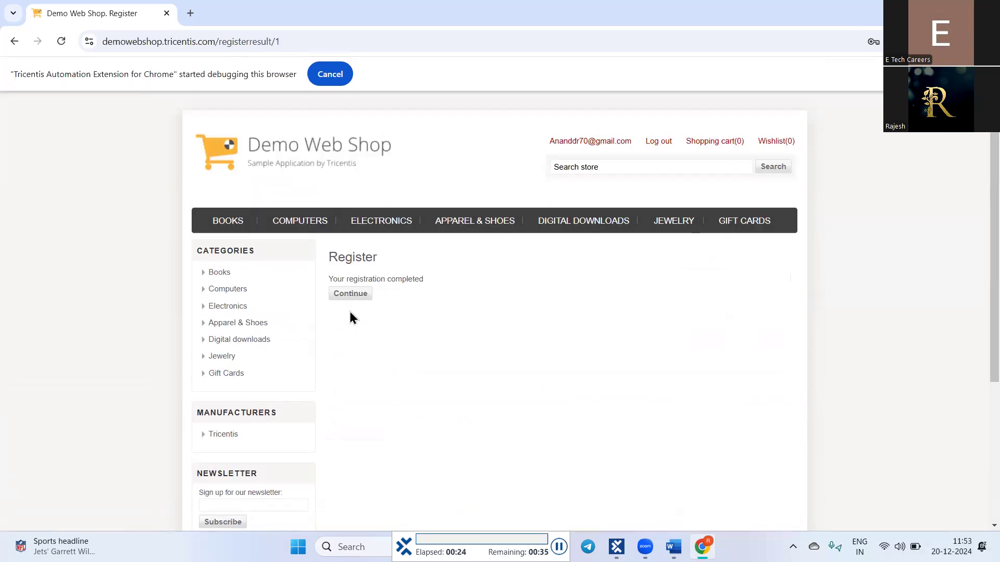
click(351, 298)
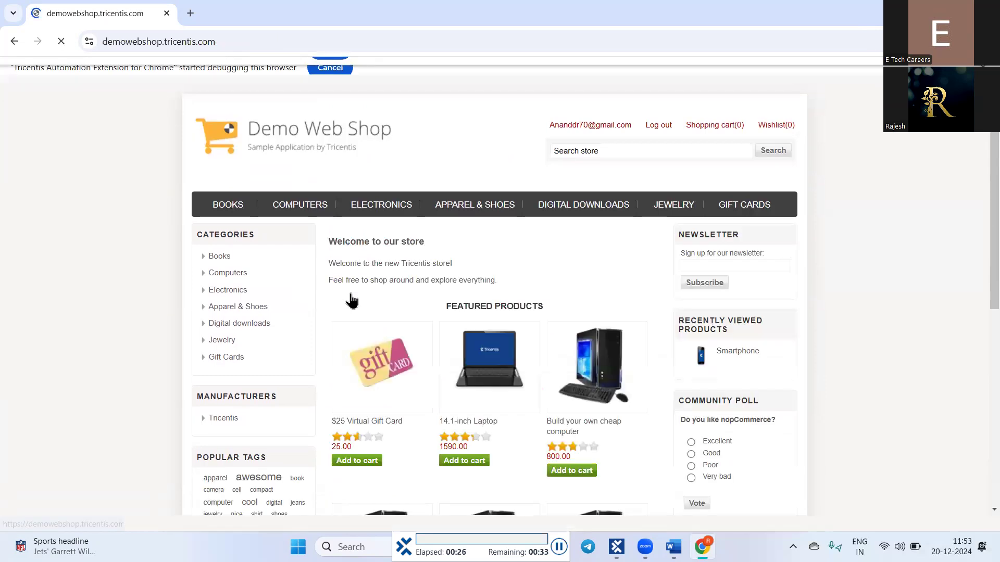
click(655, 146)
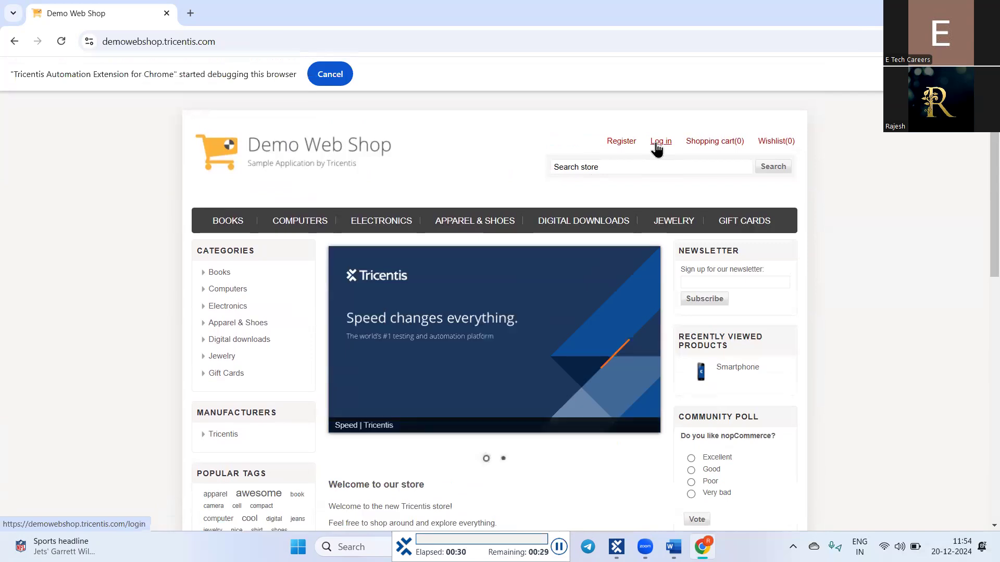
click(658, 149)
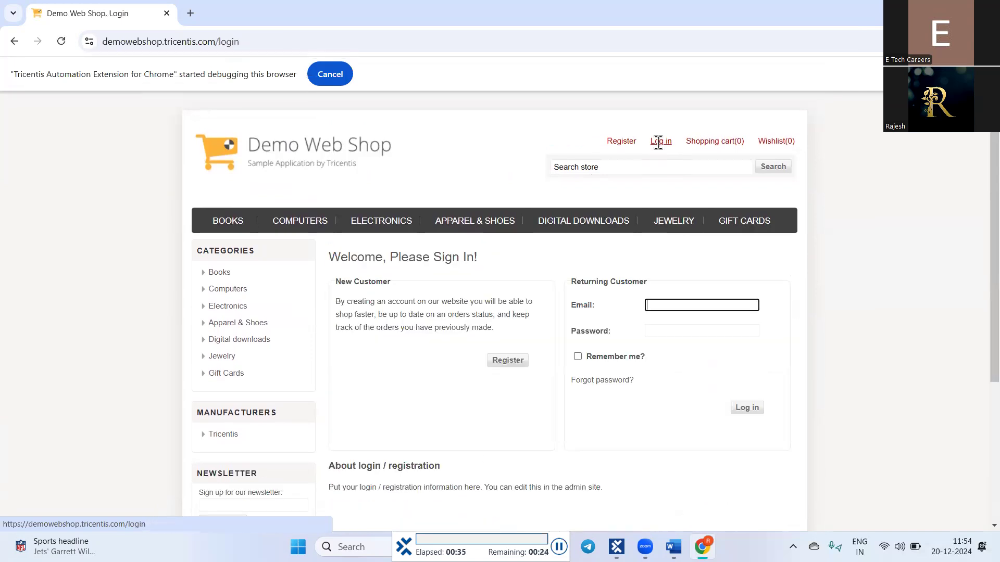
click(747, 313)
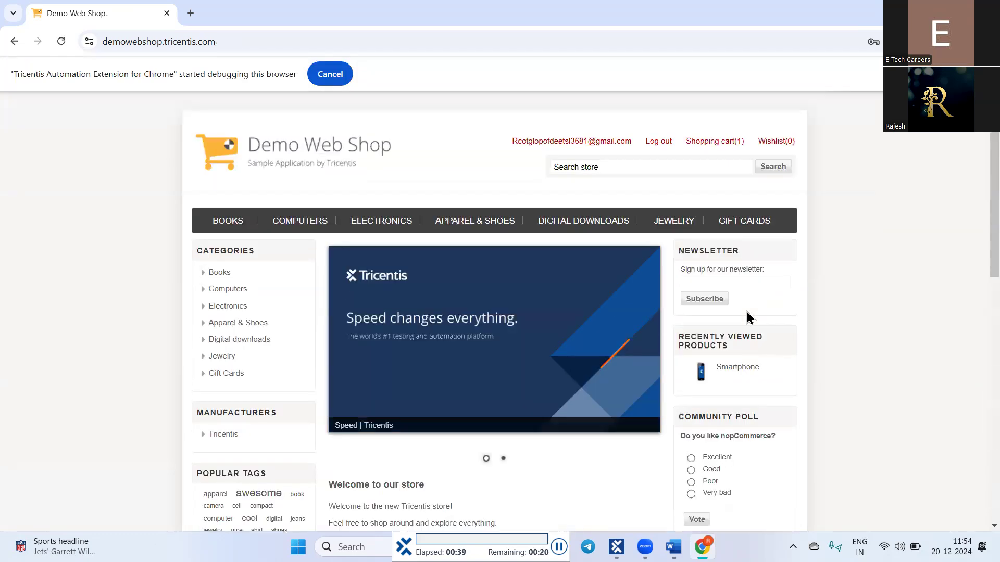
mouse_move(381, 225)
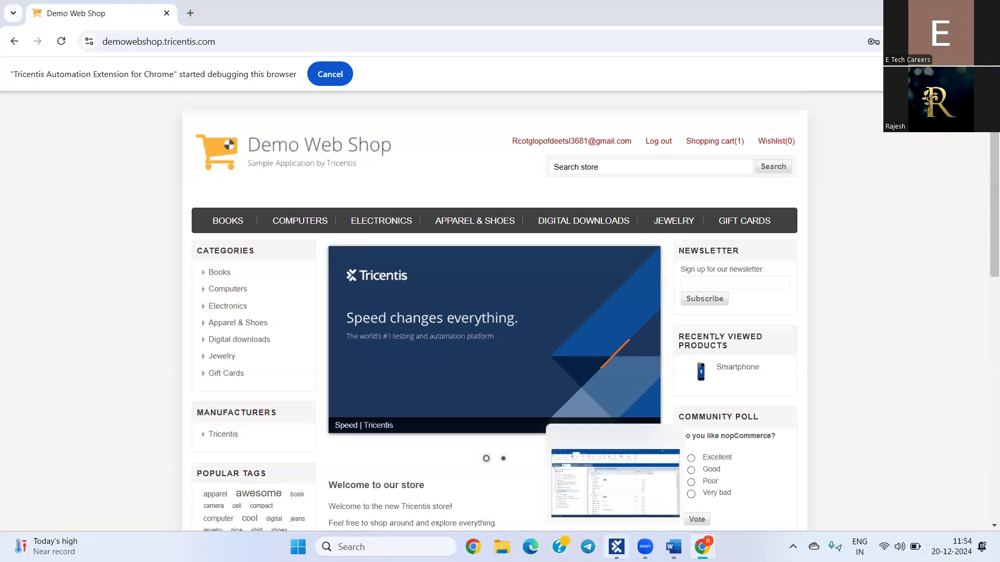
- Examine the ScratchBook log details of the Cell phones wait in the Click on Electronics step, and close the ScratchBook results
click(617, 547)
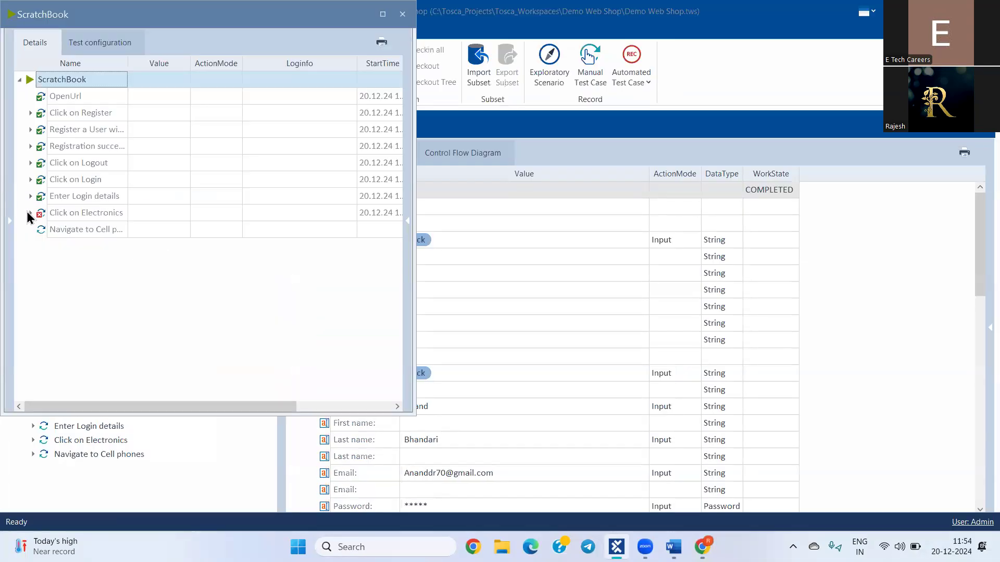
click(28, 213)
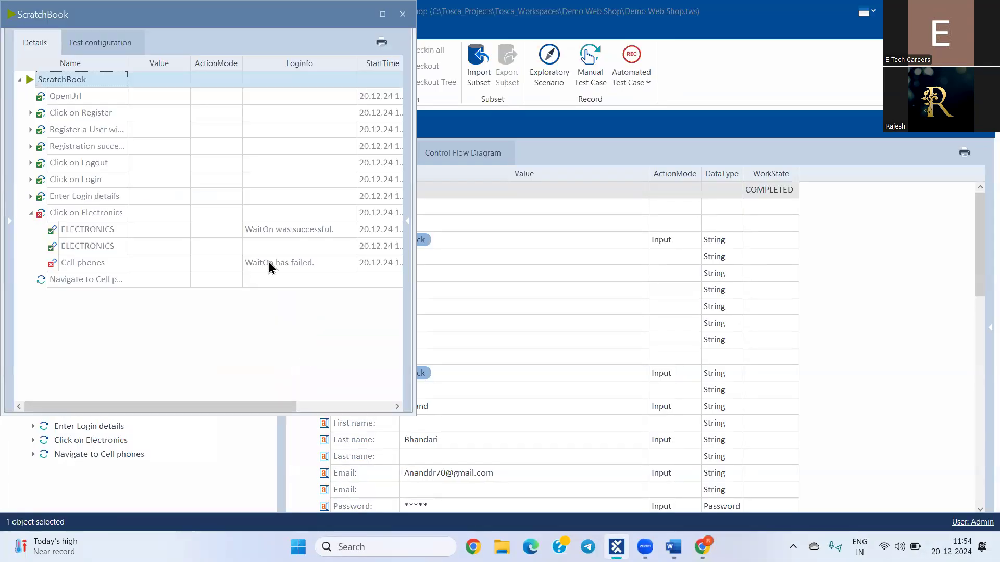
click(302, 262)
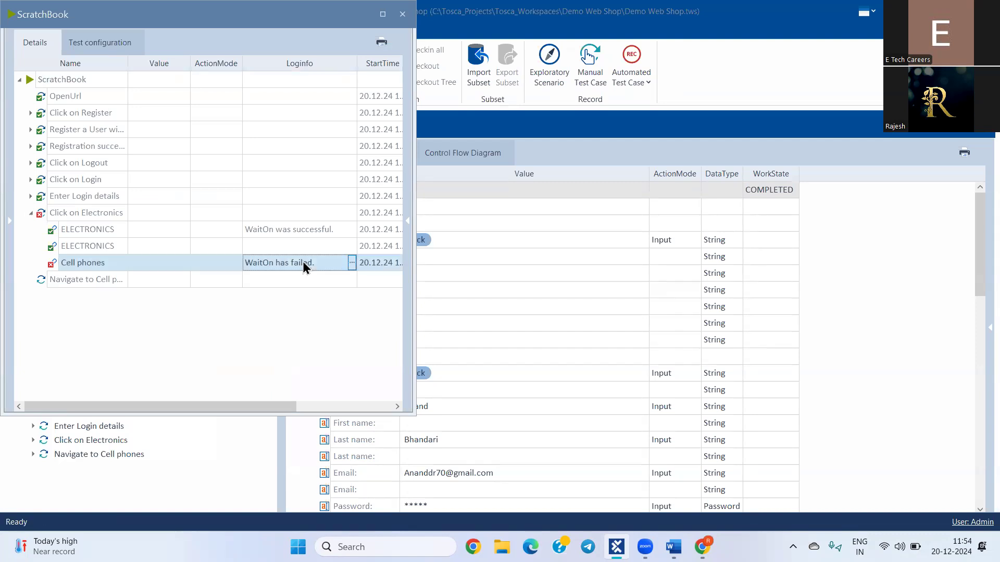
click(351, 264)
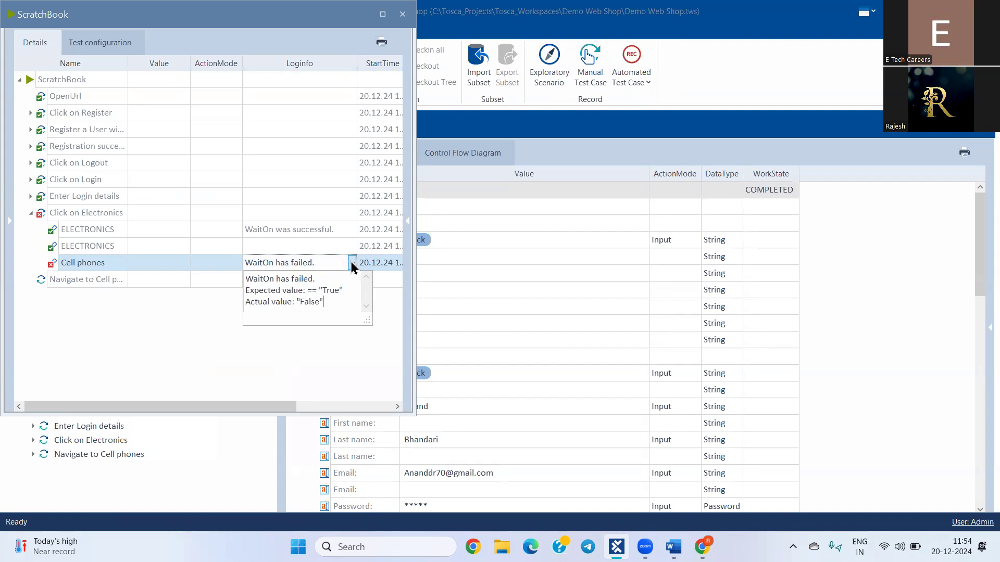
click(171, 355)
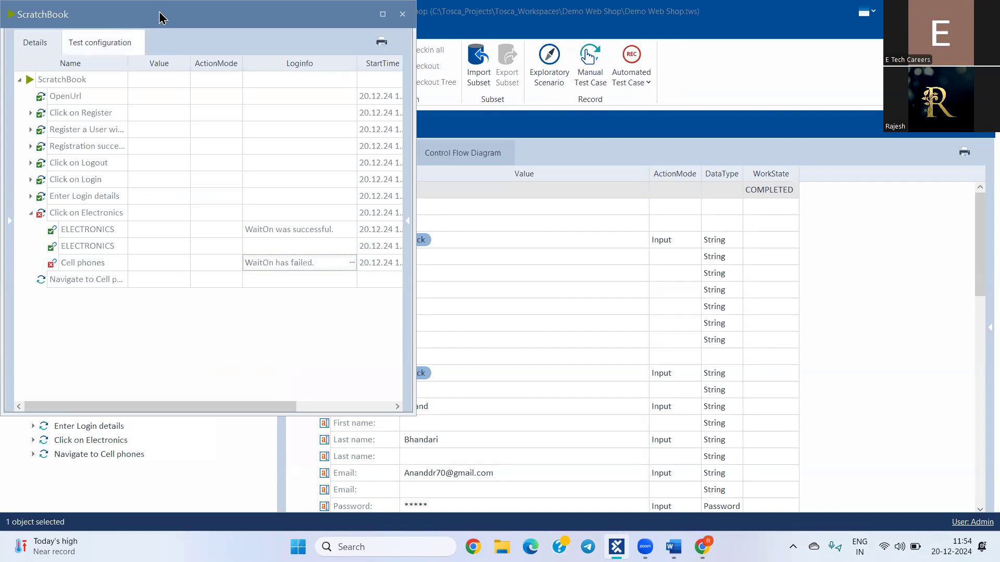
drag(305, 20, 370, 165)
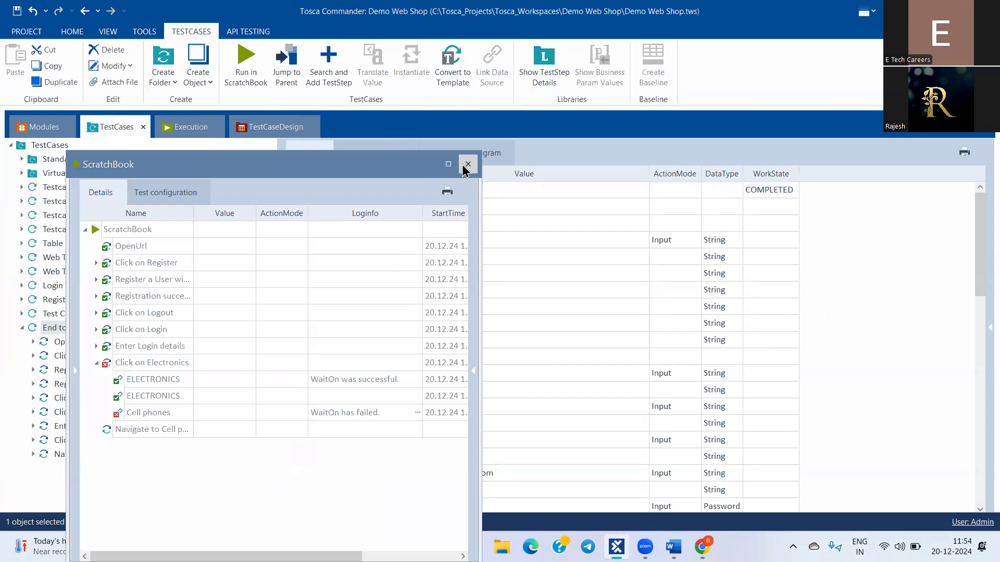
click(467, 165)
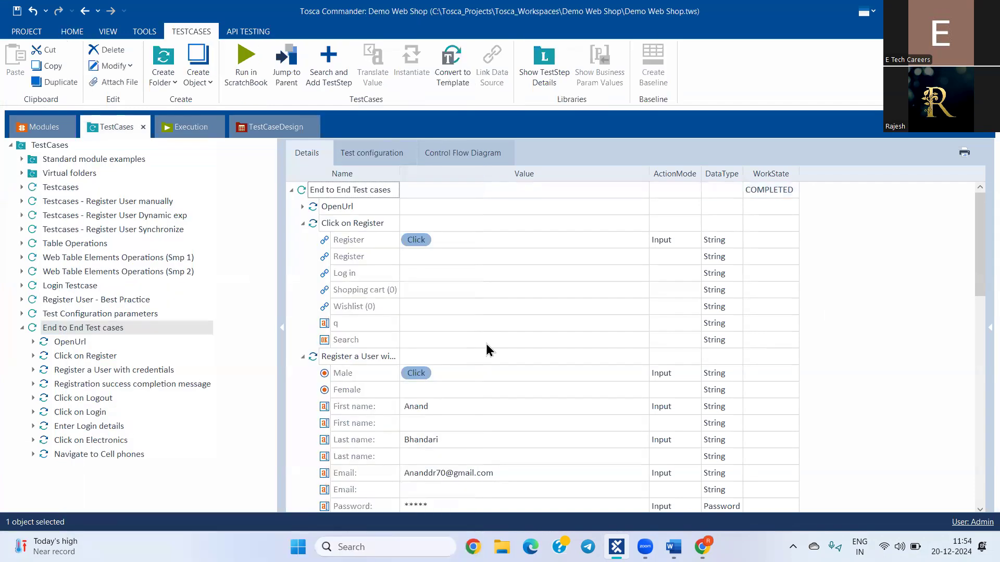
- Change the ActionMode of the Cell phones Exists == True row to Verify in the Click on Electronics step
click(101, 457)
click(101, 442)
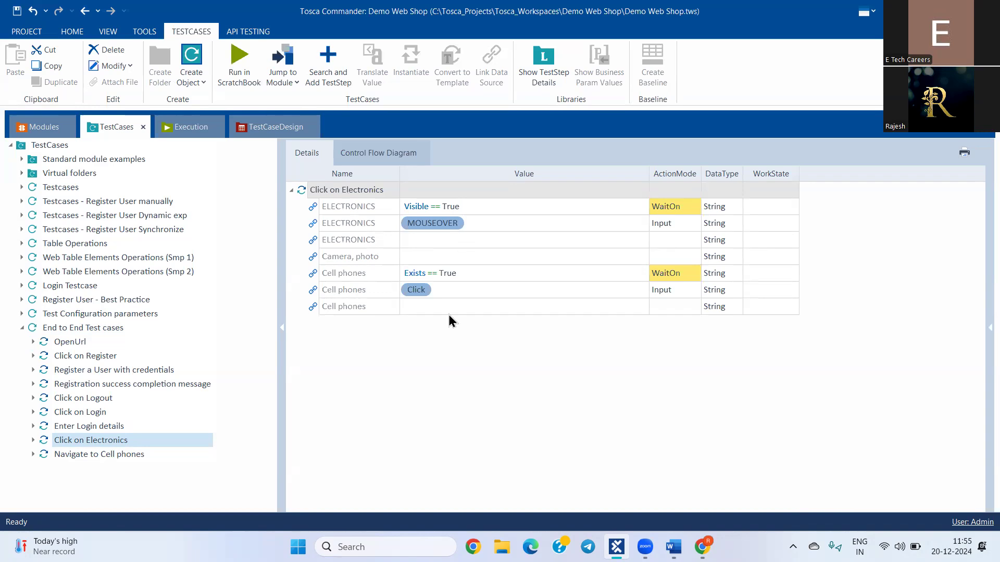
click(674, 207)
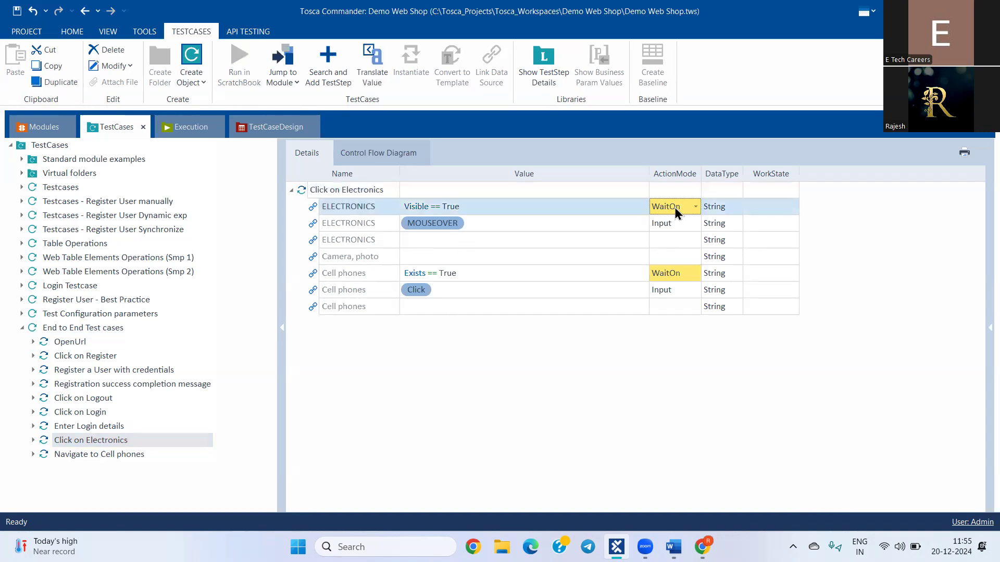
click(695, 205)
click(695, 205)
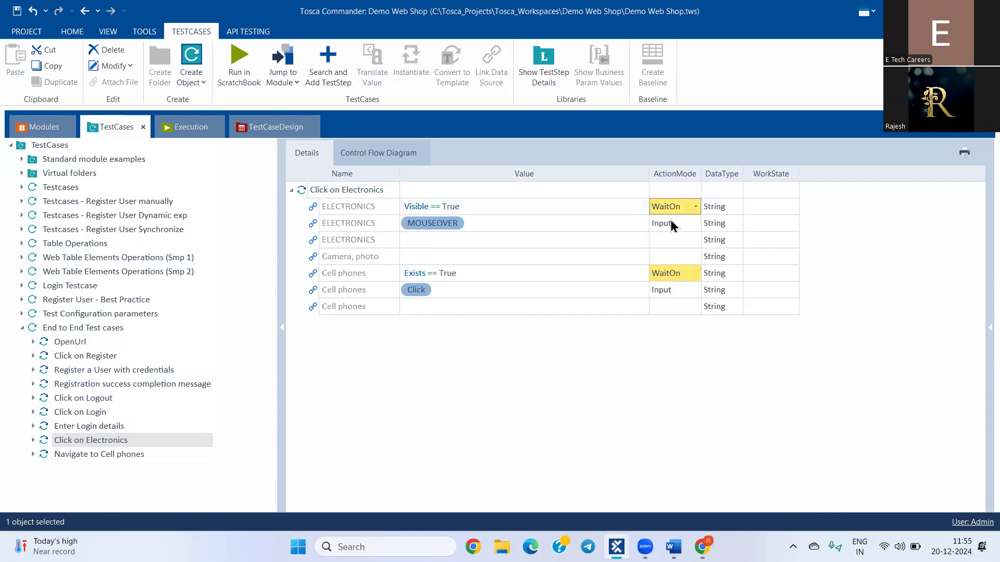
click(672, 223)
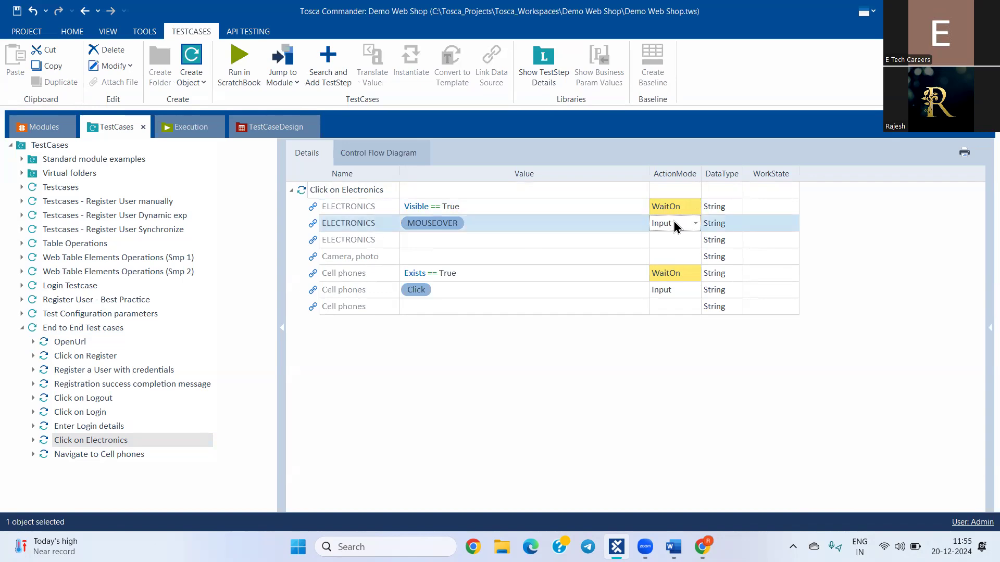
click(602, 336)
click(677, 273)
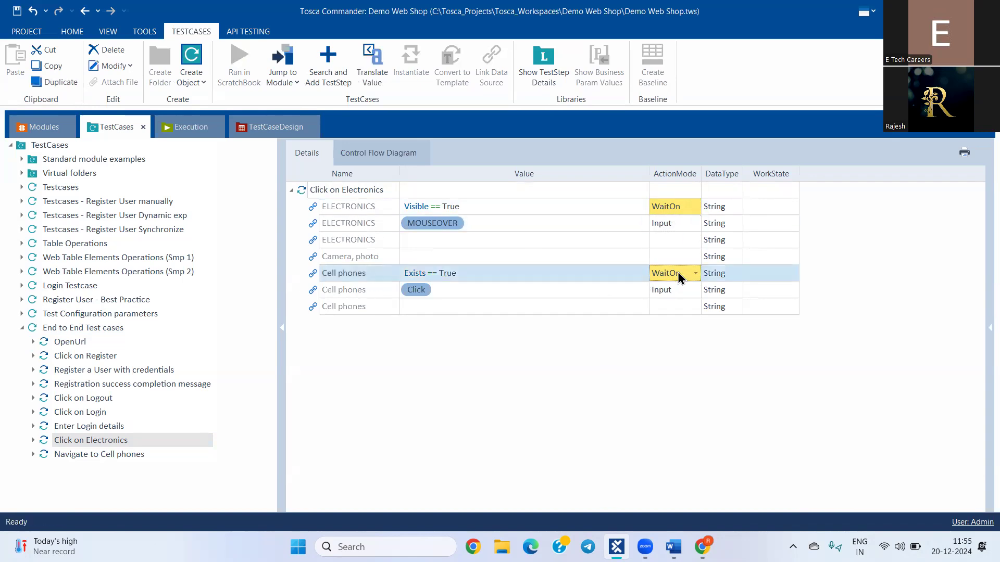
click(695, 273)
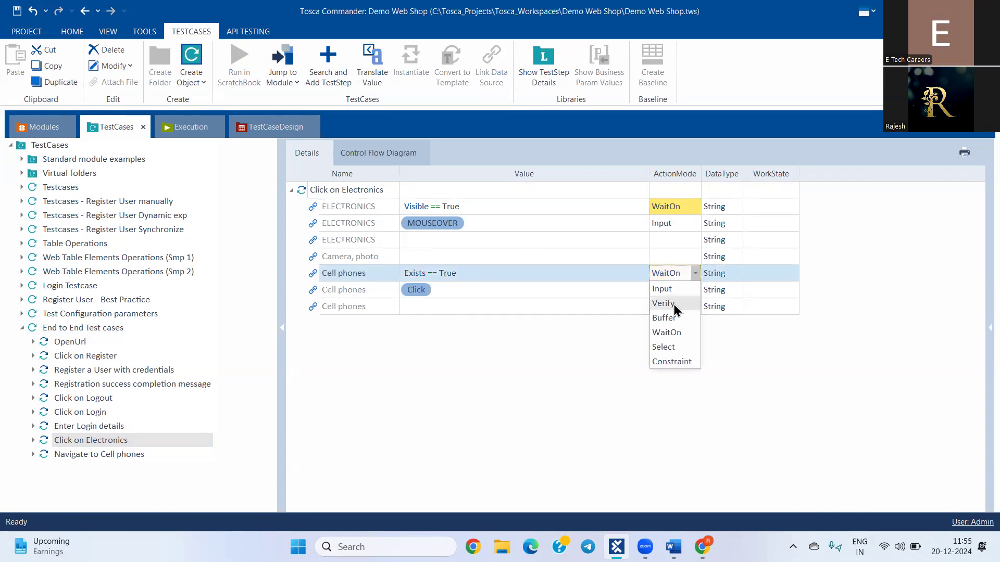
click(669, 303)
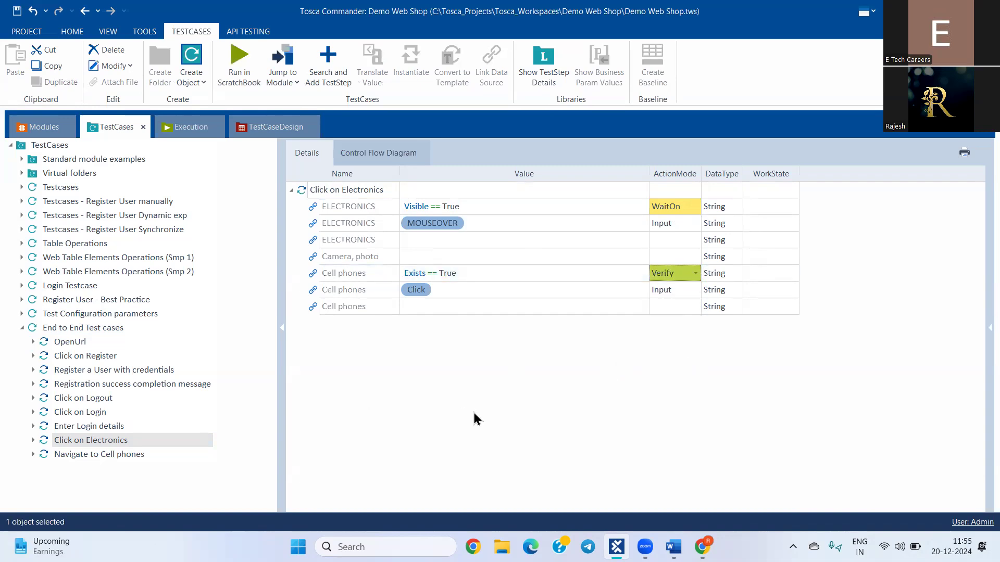
- Switch to Chrome, replace the automated browser window with a fresh Demo Web Shop session, and open Camera, photo from the Electronics submenu
mouse_move(702, 547)
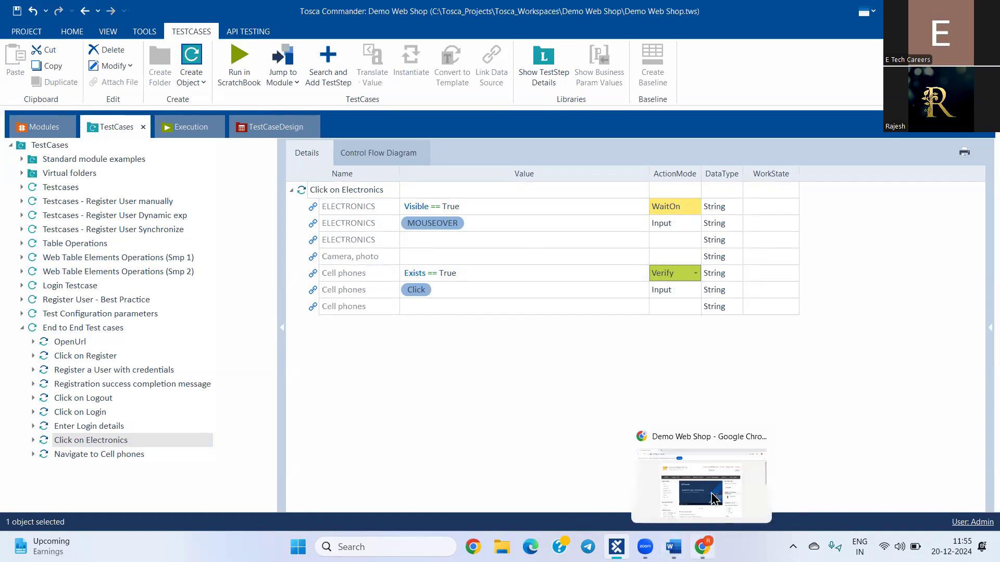
click(758, 437)
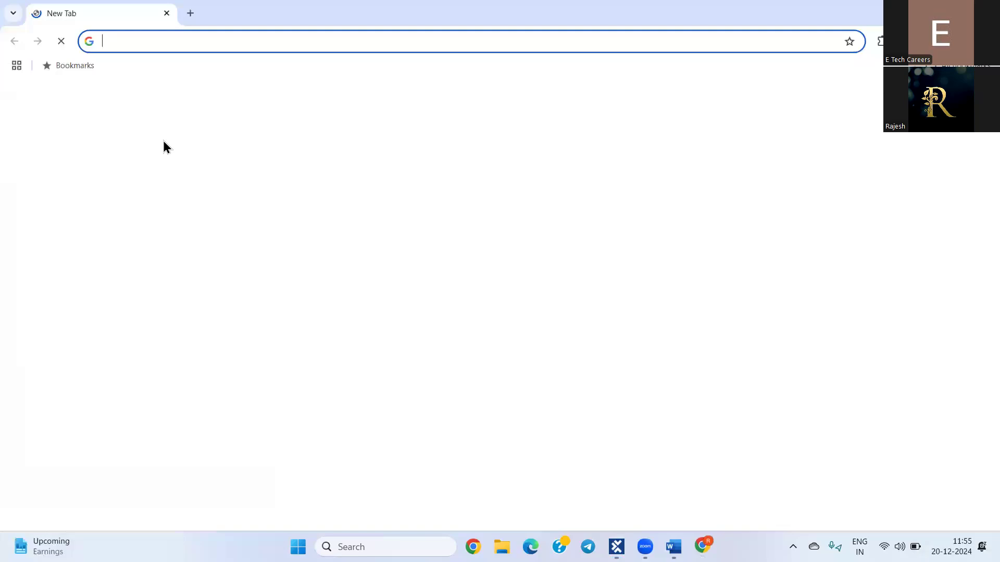
click(208, 333)
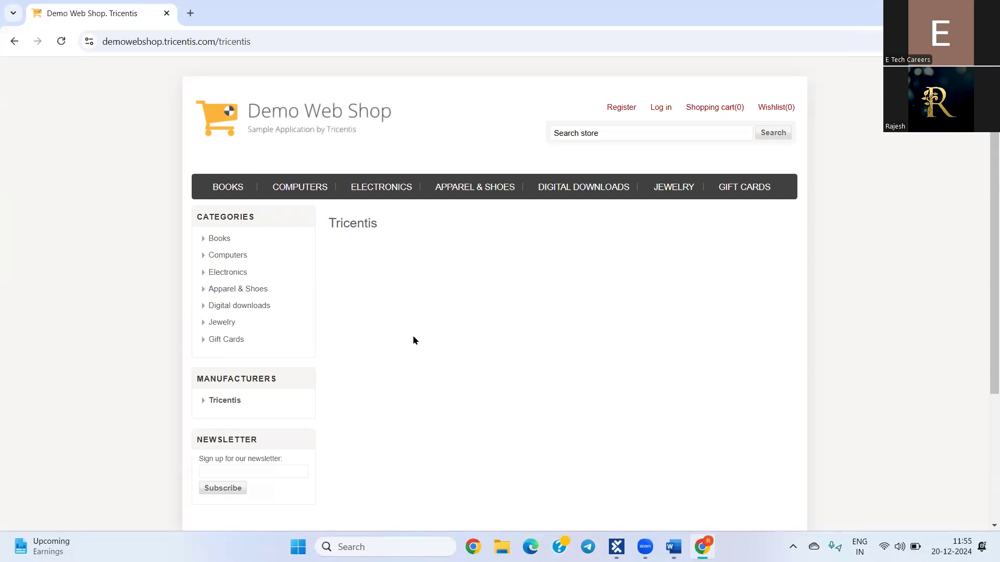
mouse_move(385, 190)
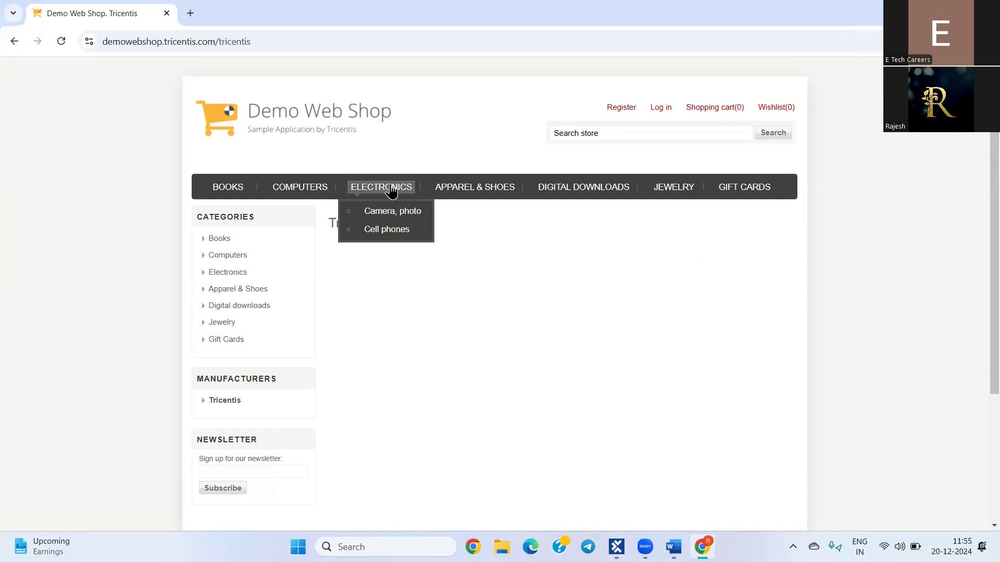
click(393, 210)
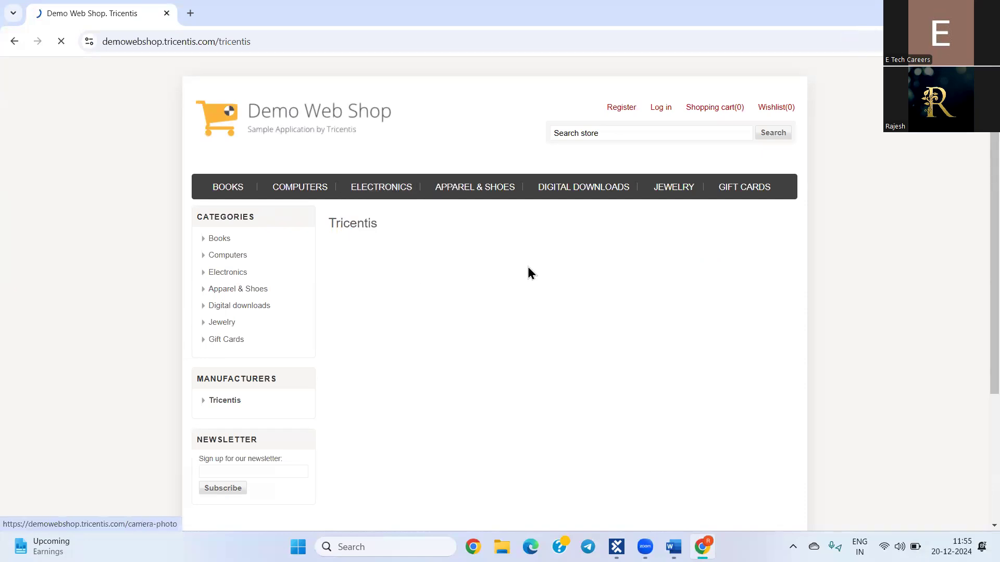
- Open the Demo Web Shop login page, and switch to Tosca Commander to review the Register a User with credentials and Enter Login details steps
click(661, 110)
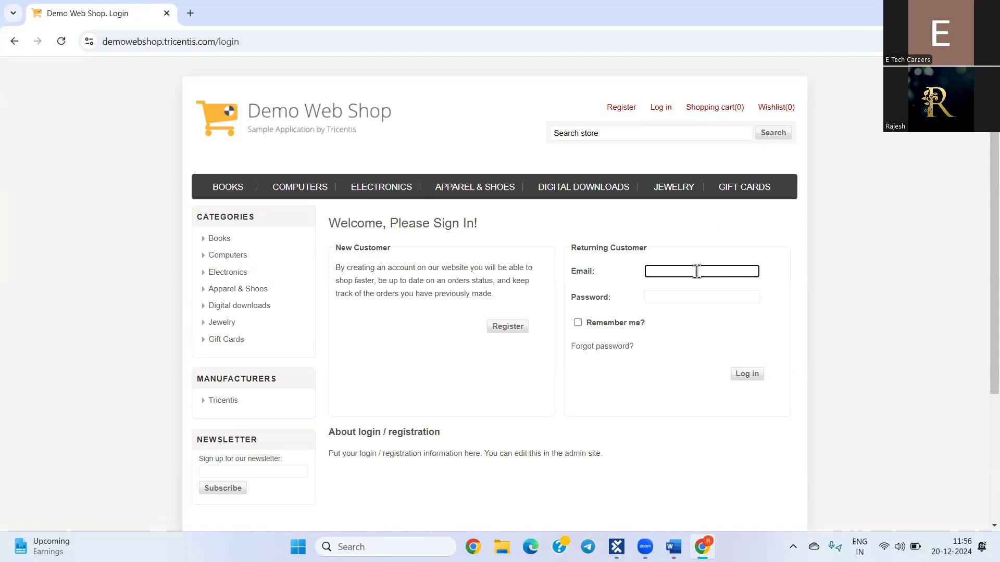
click(616, 547)
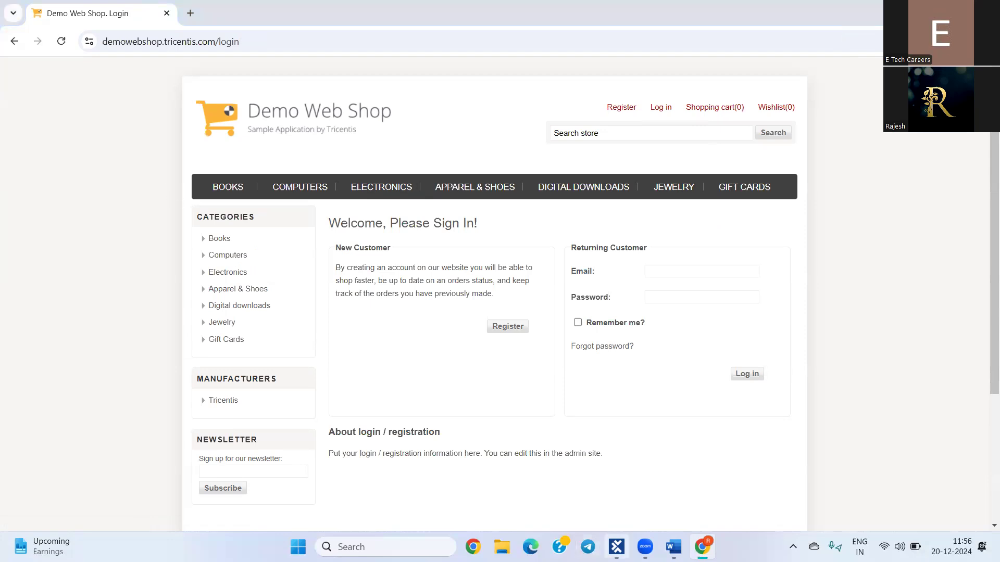
click(133, 373)
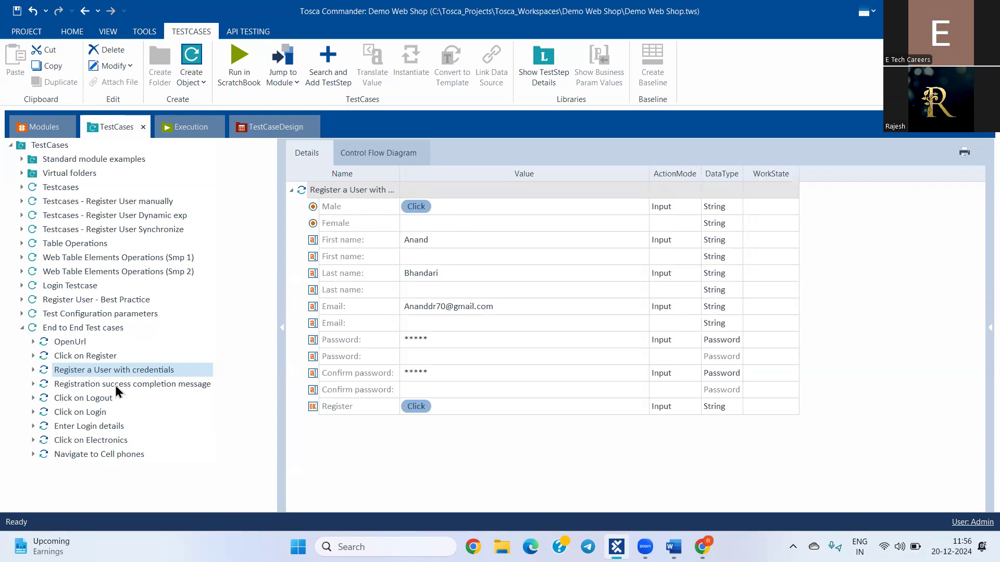
click(93, 425)
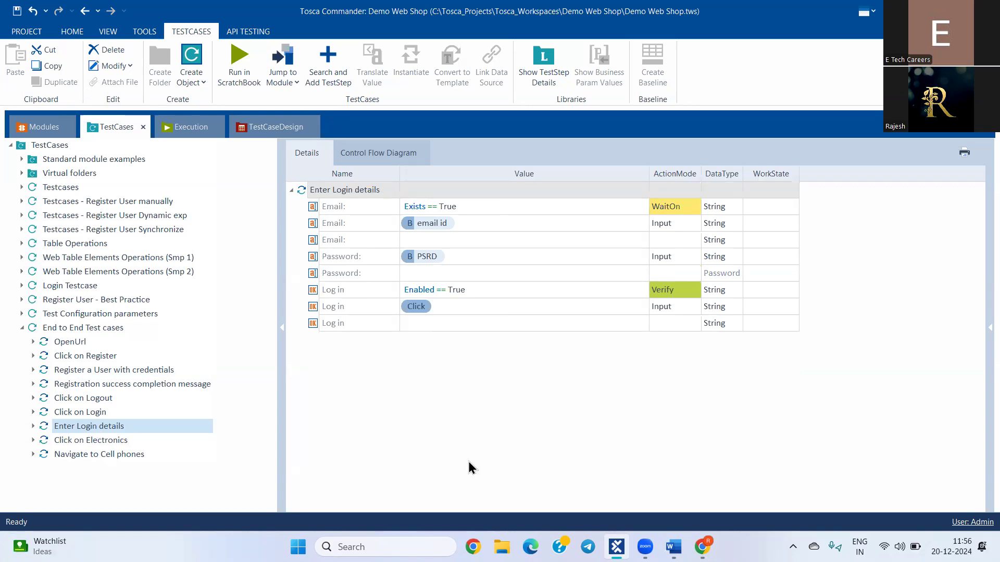
- Close the Demo Web Shop browser window and try to run Enter Login details, Click on Electronics and Navigate to Cell phones in ScratchBook
mouse_move(702, 547)
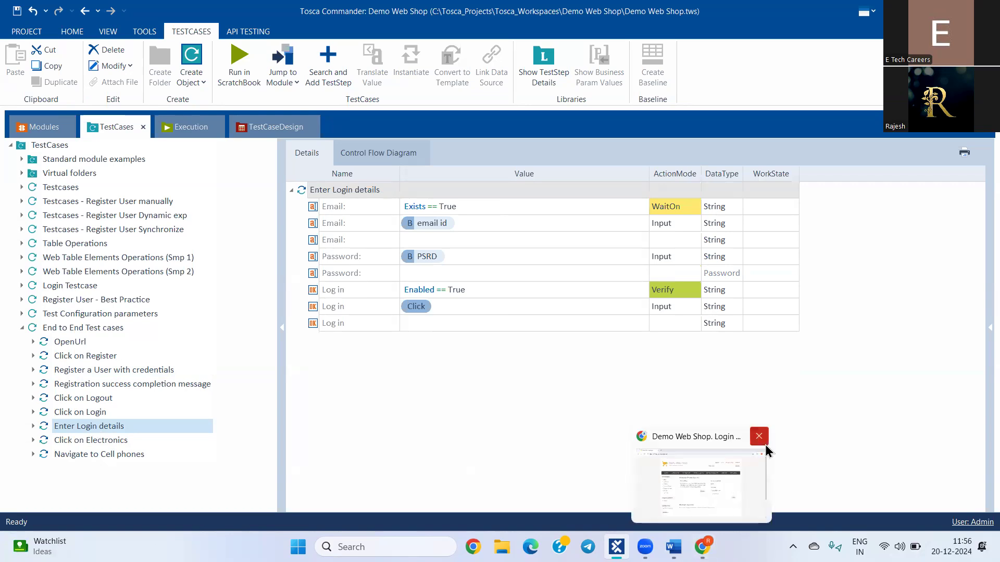
click(764, 443)
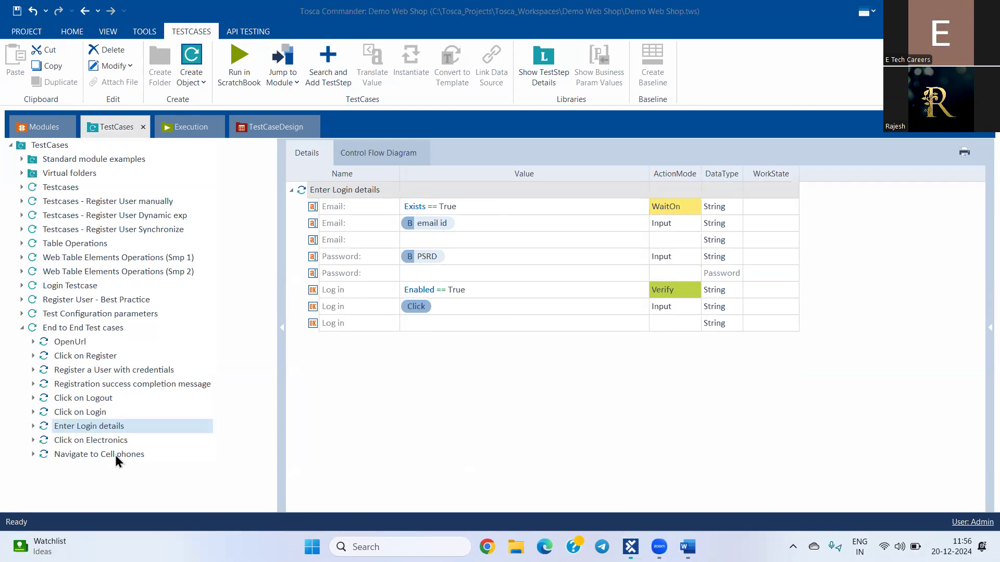
shift+click(116, 455)
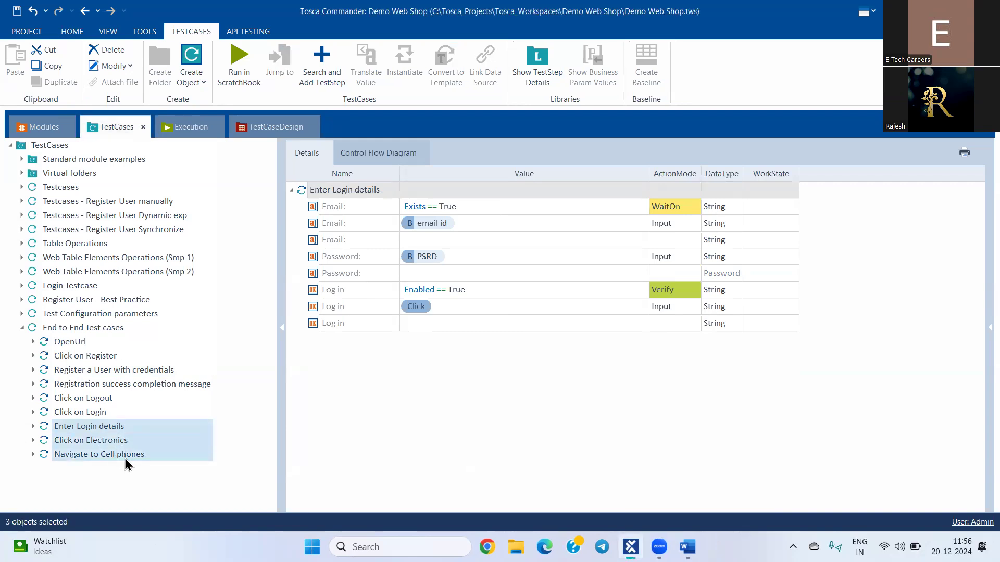
right_click(111, 433)
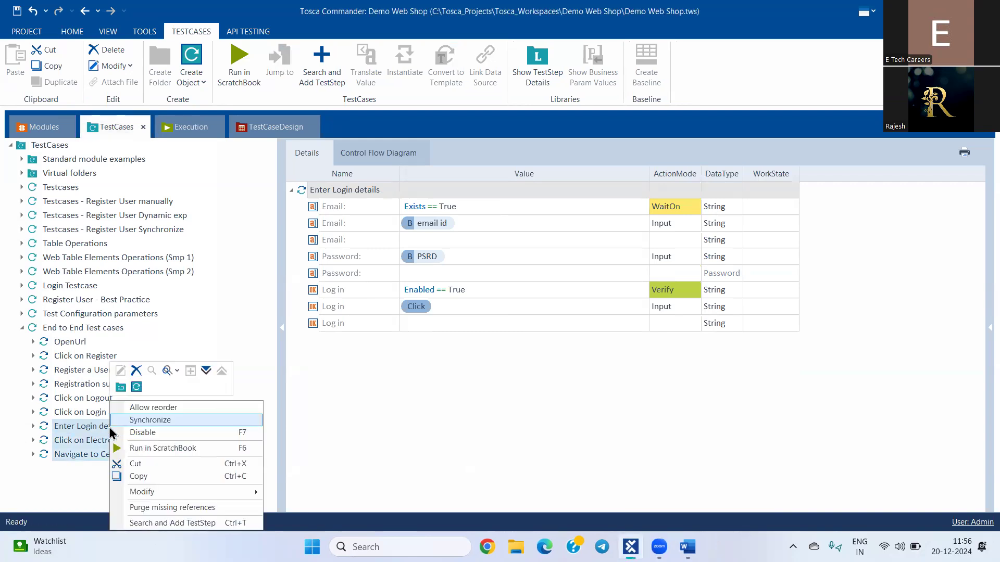
click(179, 448)
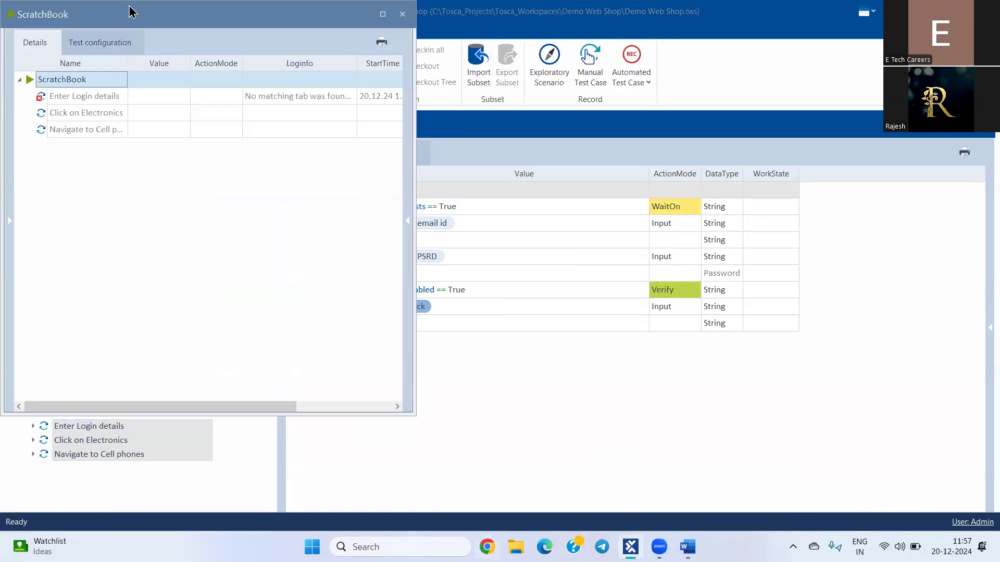
click(390, 78)
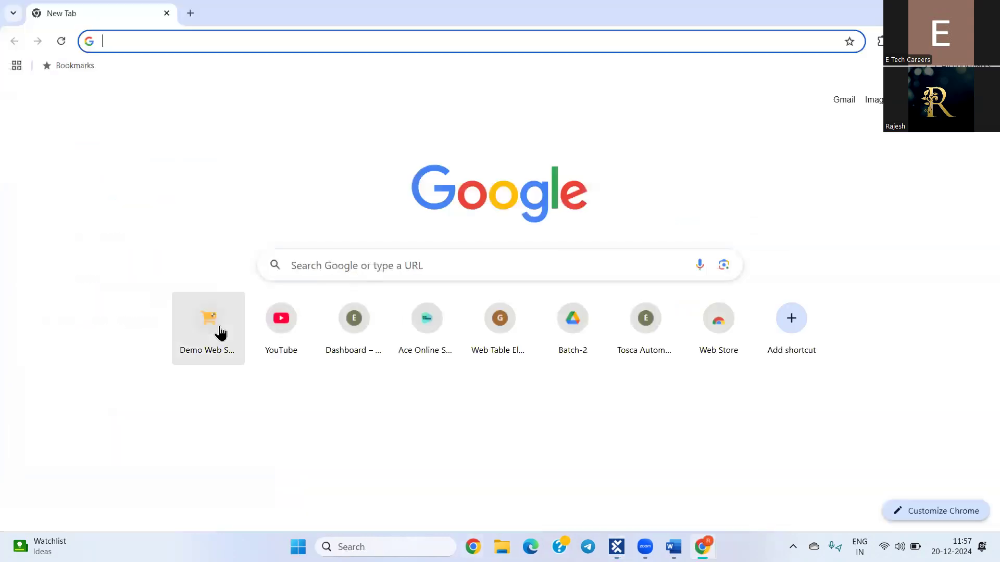
- Open the Demo Web Shop in Chrome, and switch to Tosca Commander and clear the name of the Enter Login details step
click(218, 331)
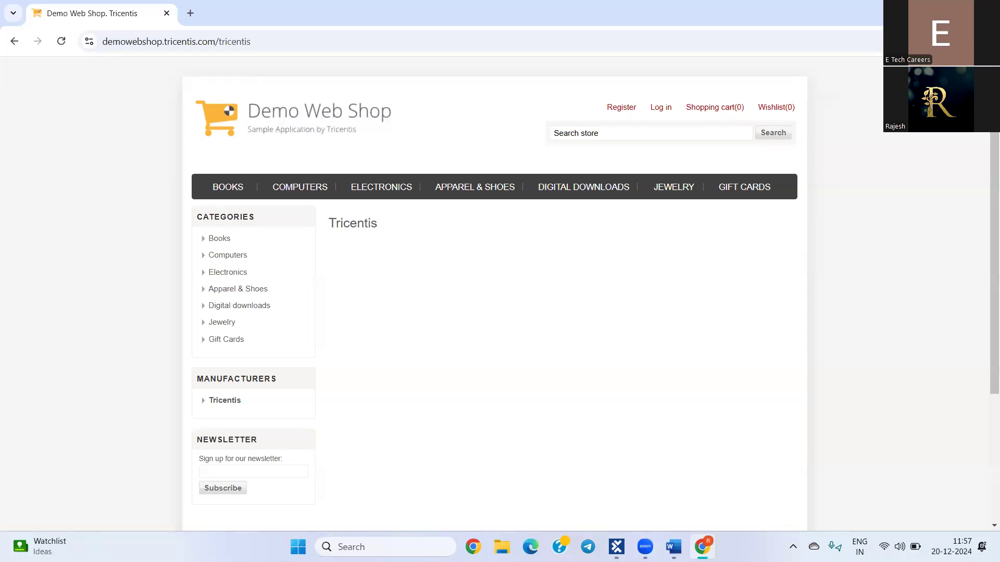
key(alt+Tab)
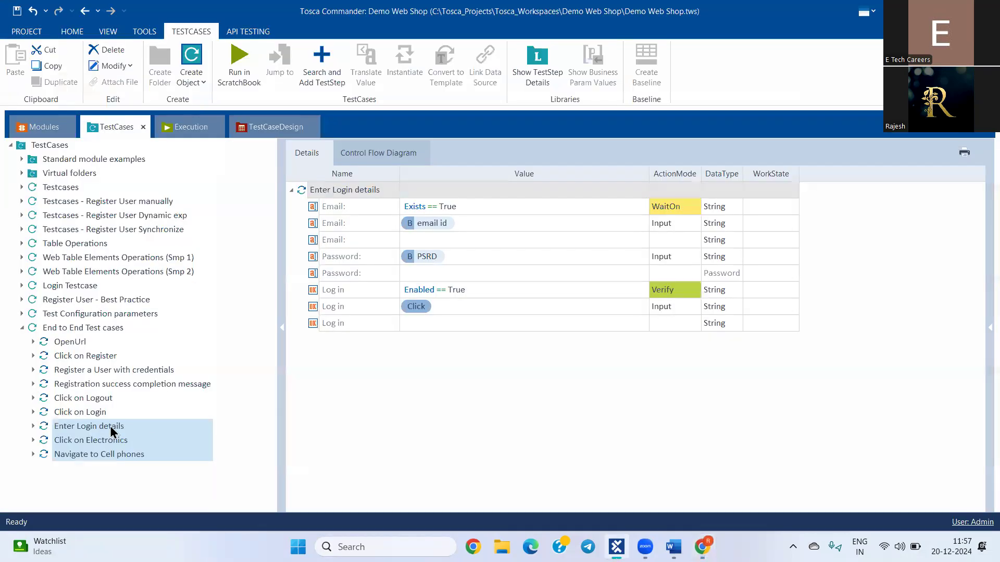
key(Delete)
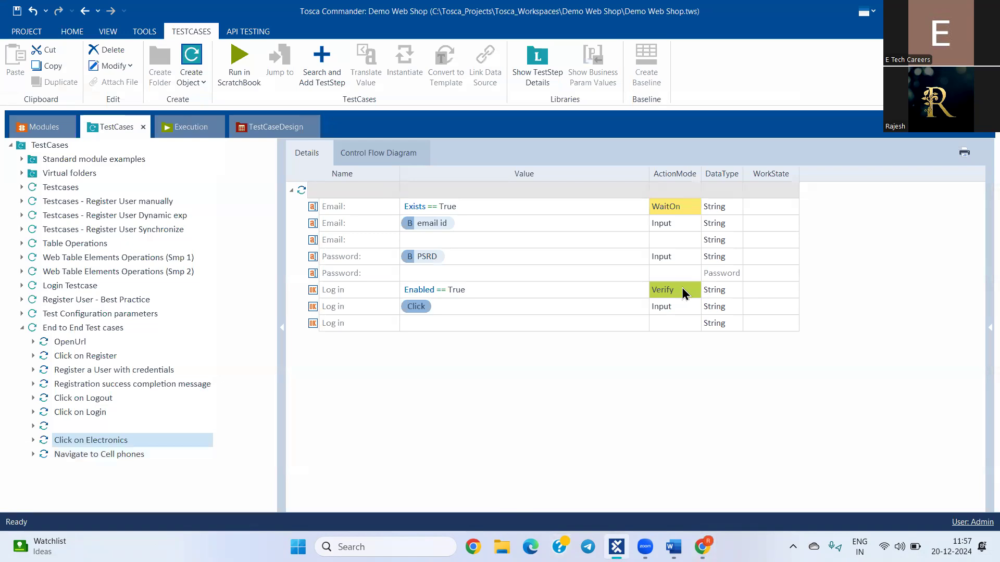
- Switch to Chrome and open the Demo Web Shop login page
key(alt+Tab)
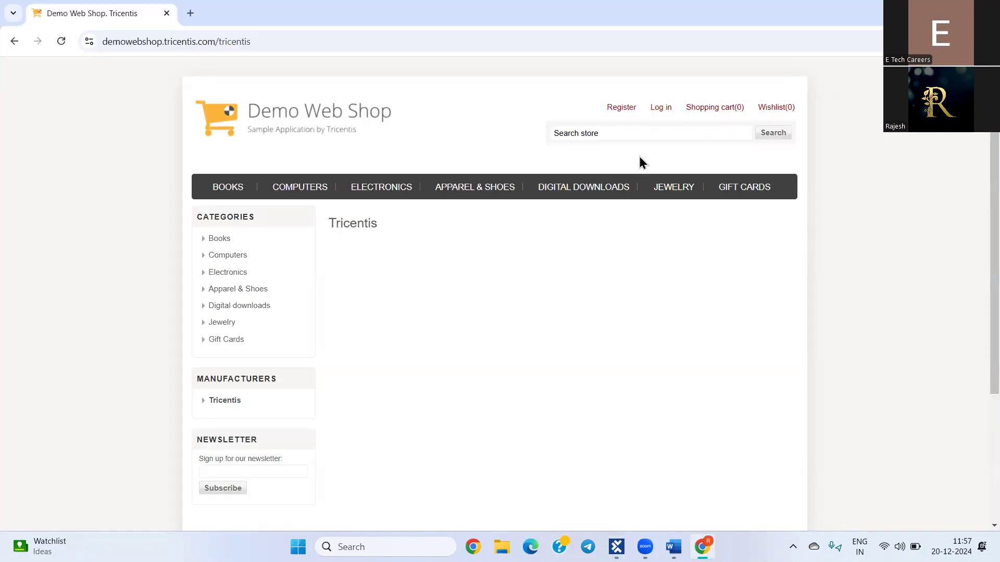
click(657, 110)
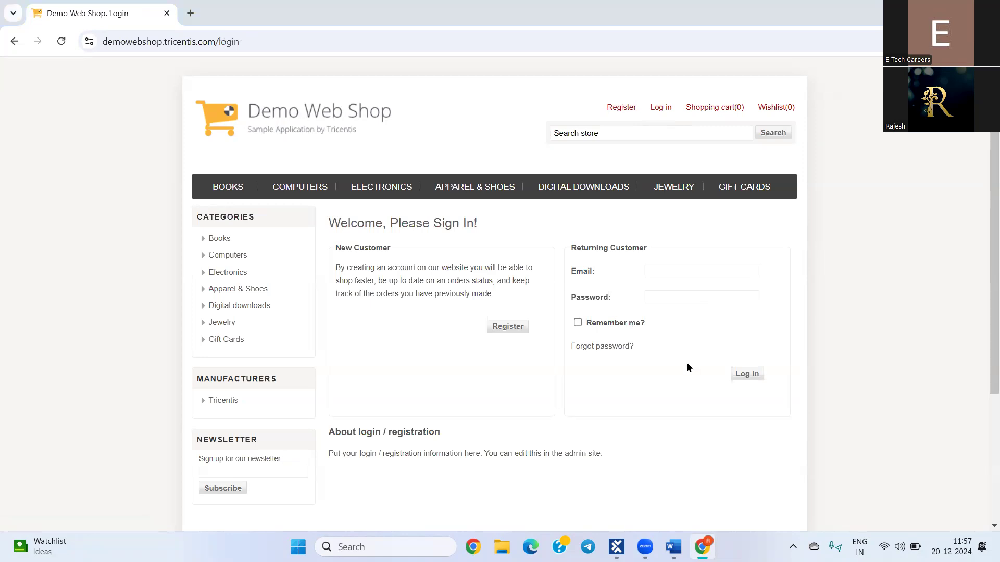
- Switch to Tosca Commander and run the unnamed login step, Click on Electronics and Navigate to Cell phones in ScratchBook, letting login and mouseover play
key(alt+Tab)
click(64, 427)
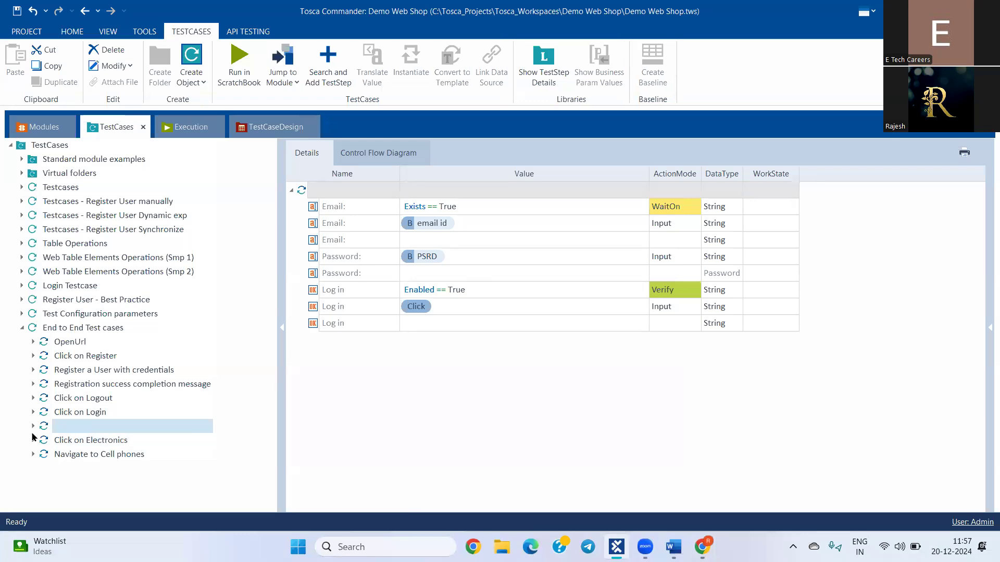
click(32, 427)
click(32, 427)
click(96, 413)
click(106, 427)
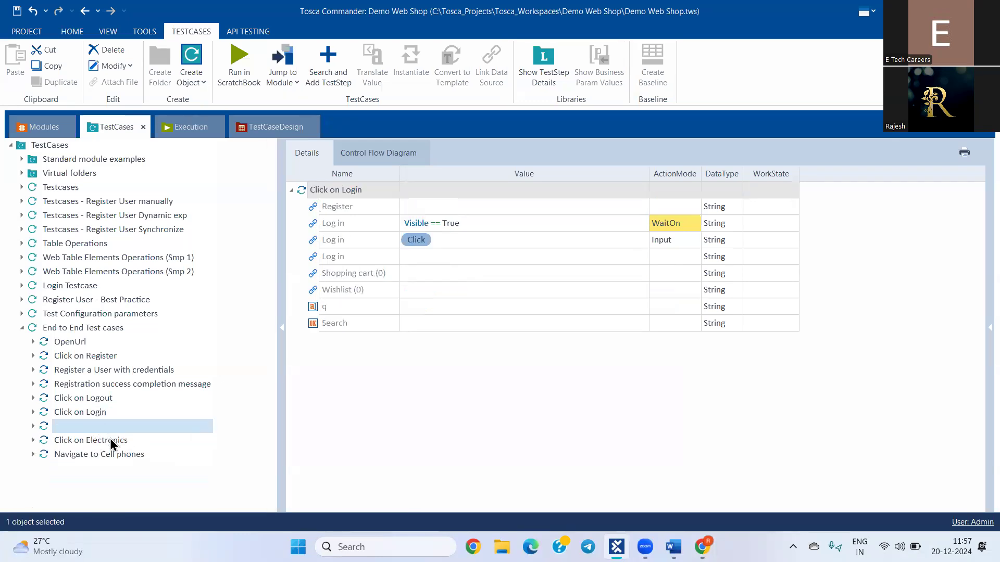
ctrl+click(111, 439)
ctrl+click(108, 452)
right_click(117, 435)
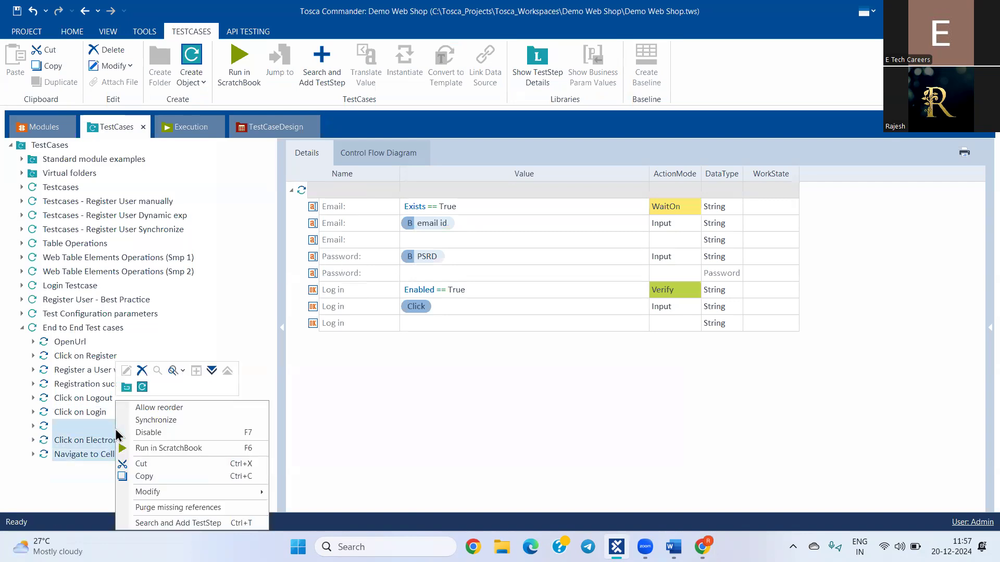
click(185, 448)
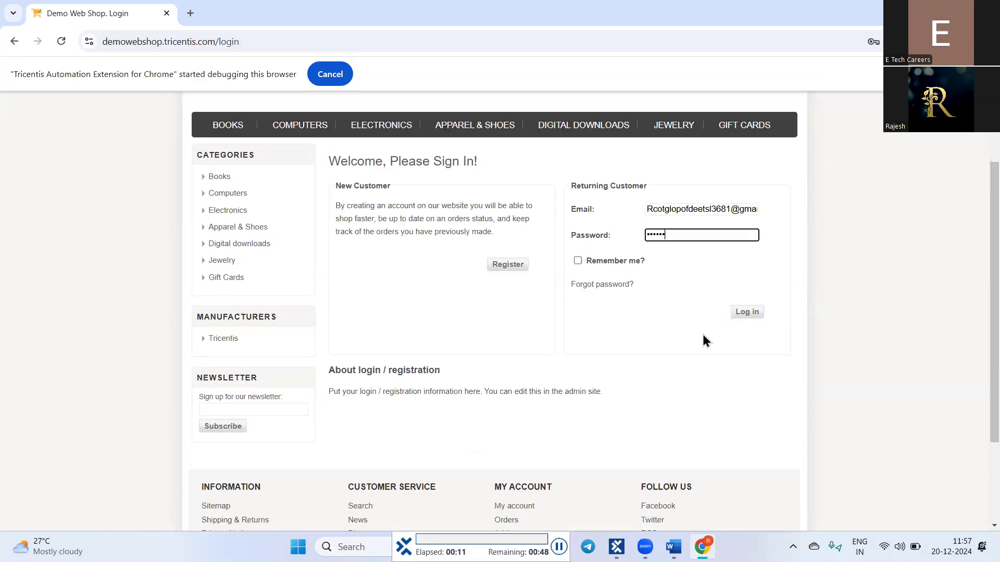
click(747, 312)
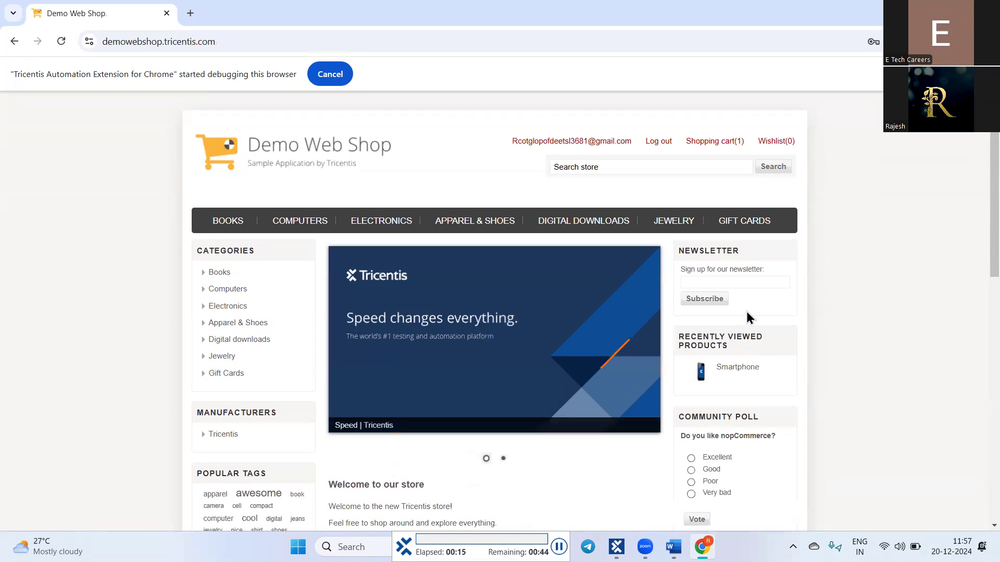
mouse_move(409, 232)
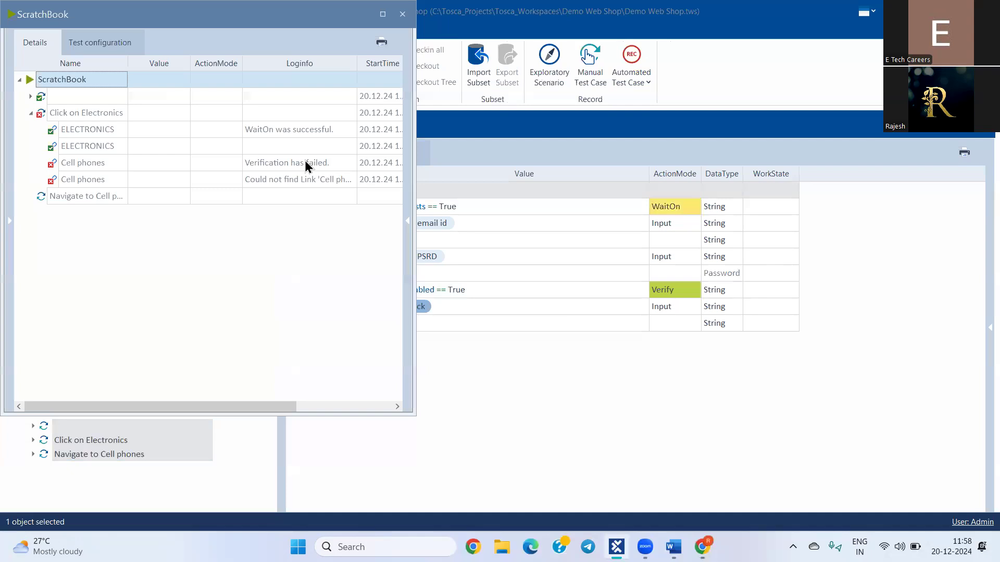
- Examine the ScratchBook log details of both Cell phones rows in the Click on Electronics step, and close the ScratchBook results
click(306, 162)
click(352, 163)
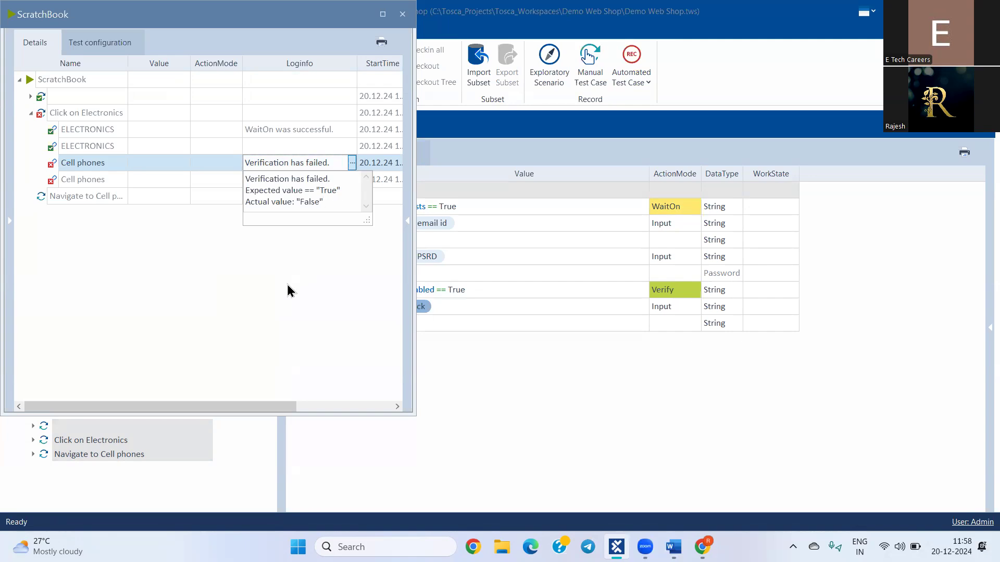
click(290, 290)
click(337, 183)
click(352, 179)
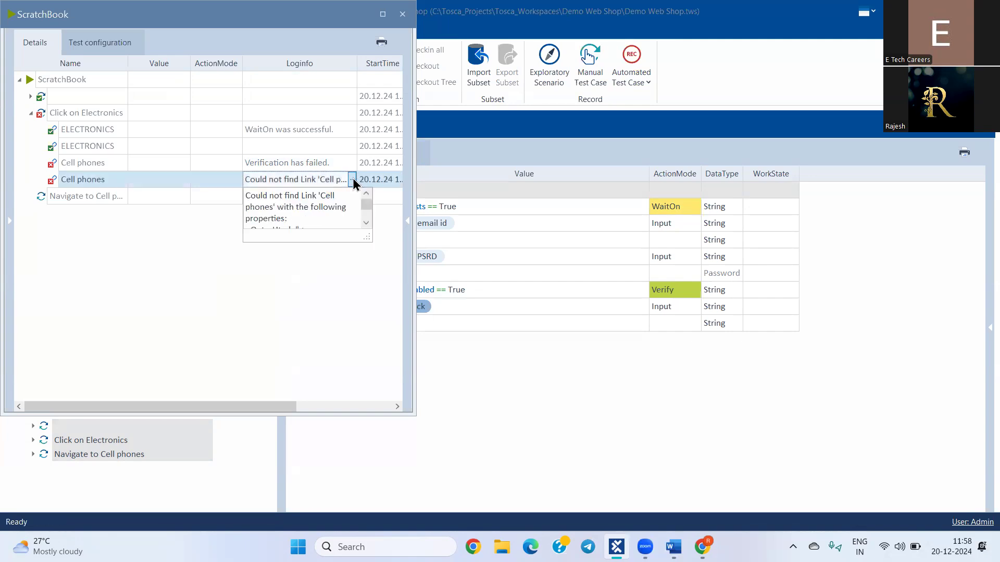
scroll(357, 200, down, 3)
scroll(357, 200, down, 2)
scroll(357, 200, up, 3)
drag(367, 237, 393, 311)
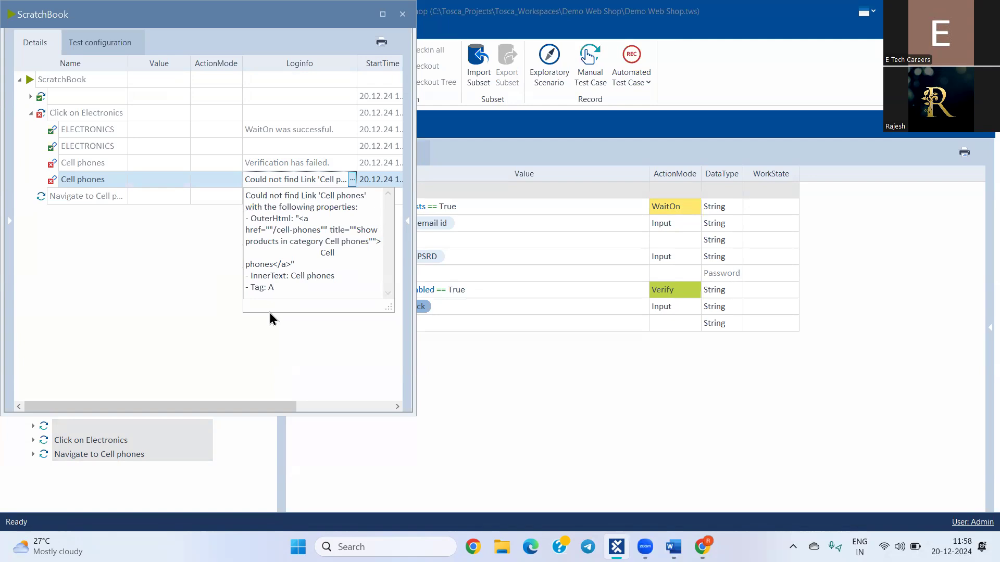
click(667, 394)
drag(165, 16, 147, 104)
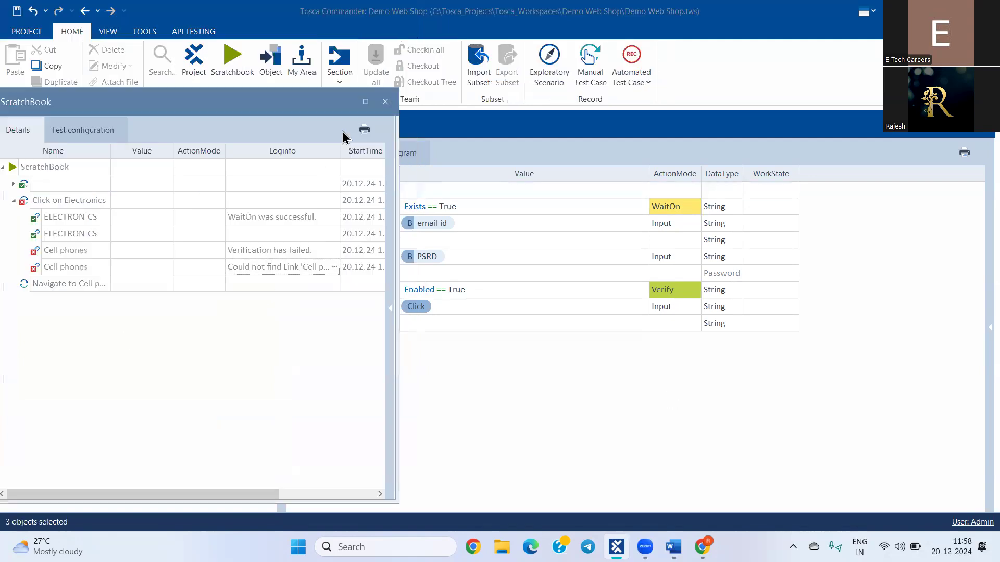
click(385, 103)
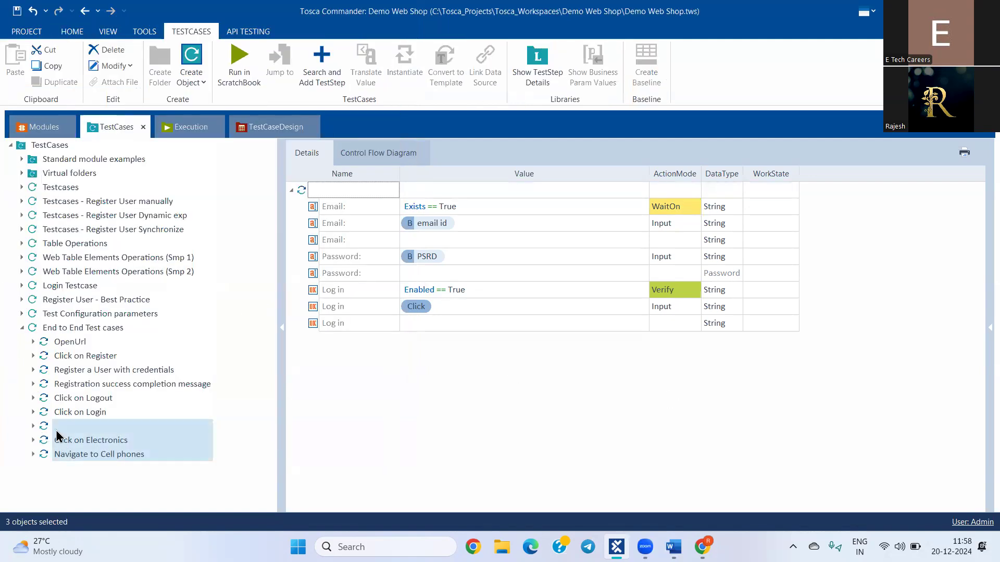
- Review the values and action modes of the unnamed login step, Click on Electronics and Navigate to Cell phones under End to End Test cases
click(34, 426)
click(86, 440)
scroll(99, 428, down, 1)
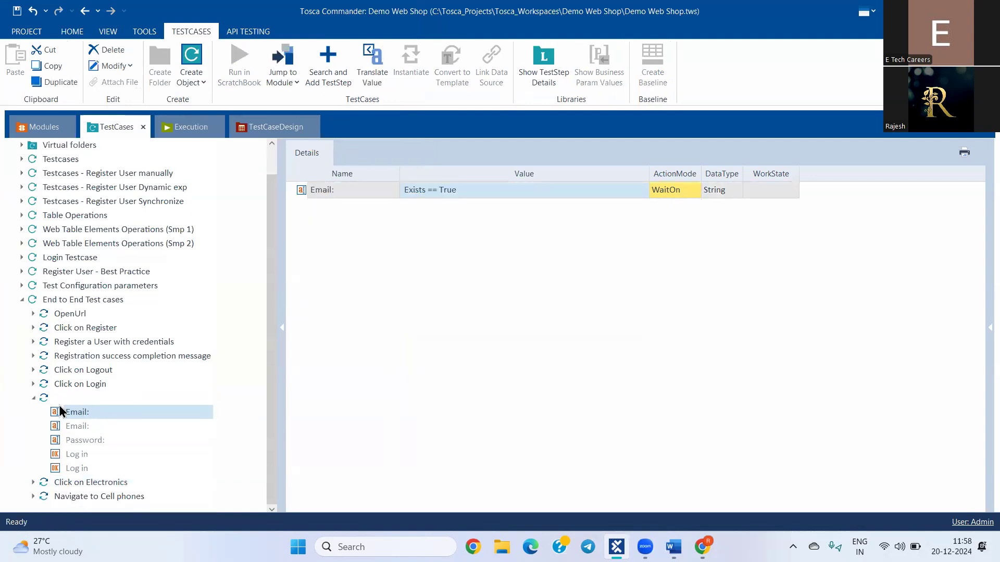
click(34, 397)
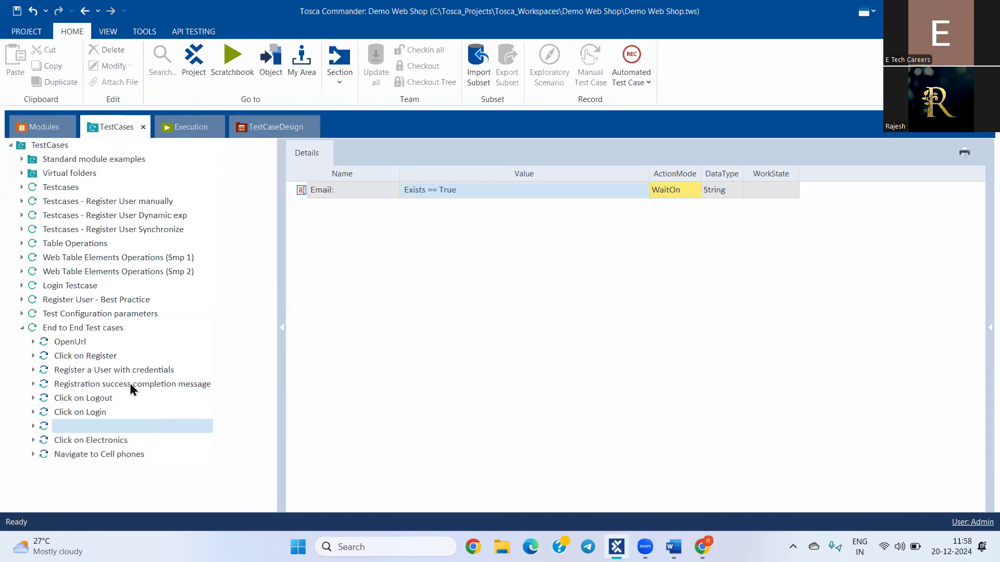
click(108, 441)
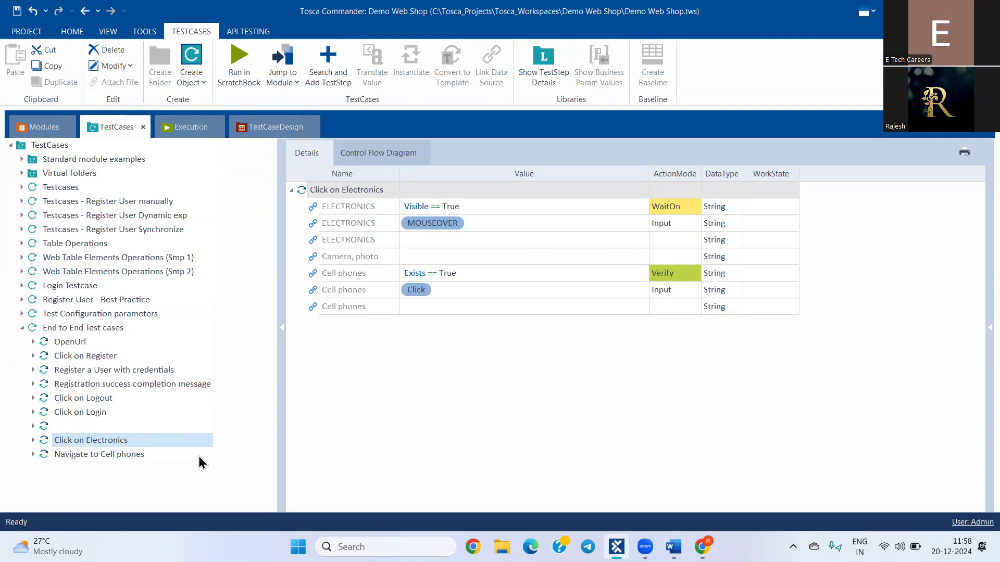
click(112, 456)
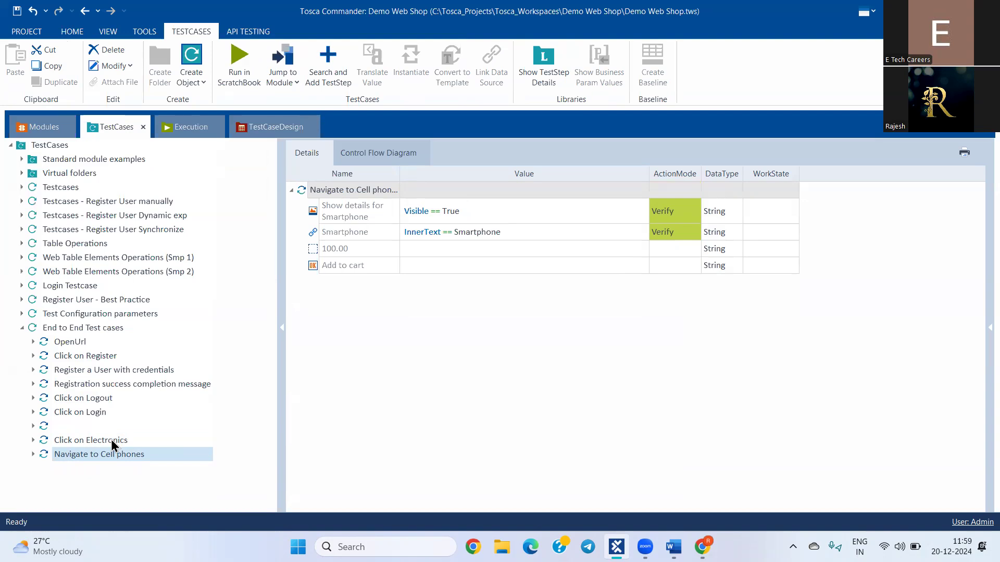
click(110, 441)
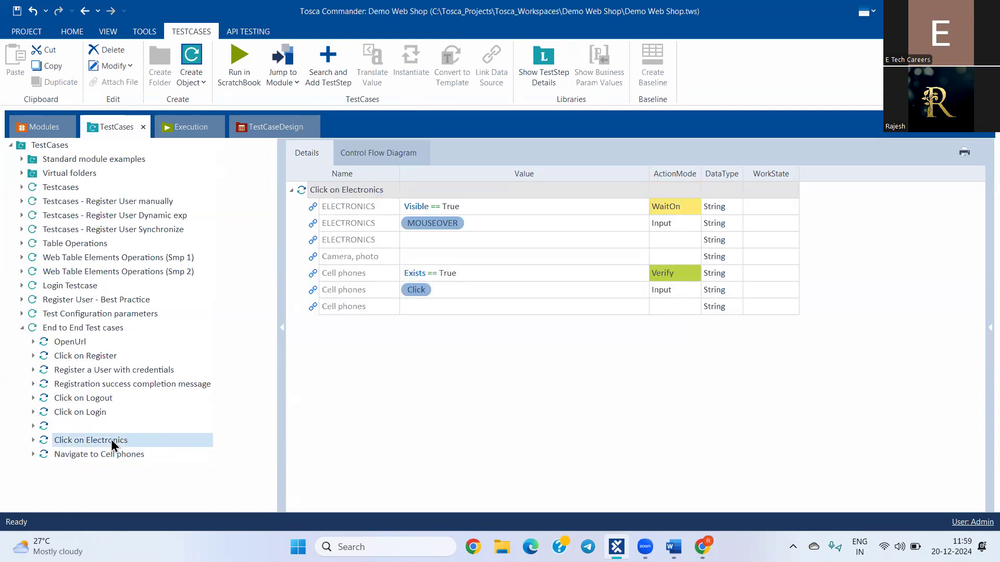